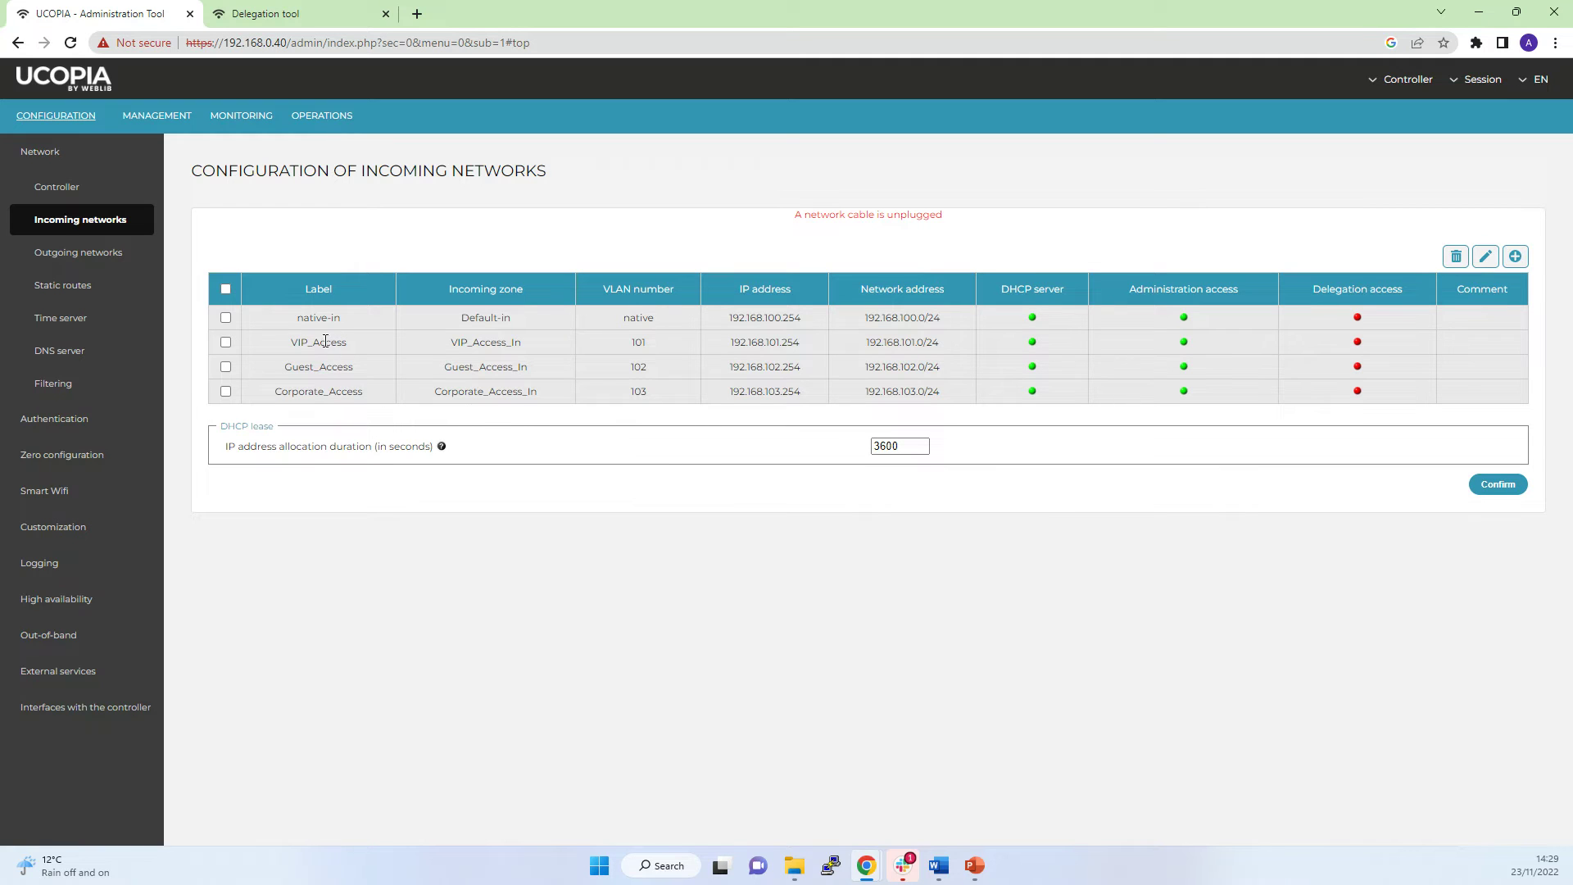
pyautogui.moveTo(283, 342); pyautogui.dragTo(354, 391)
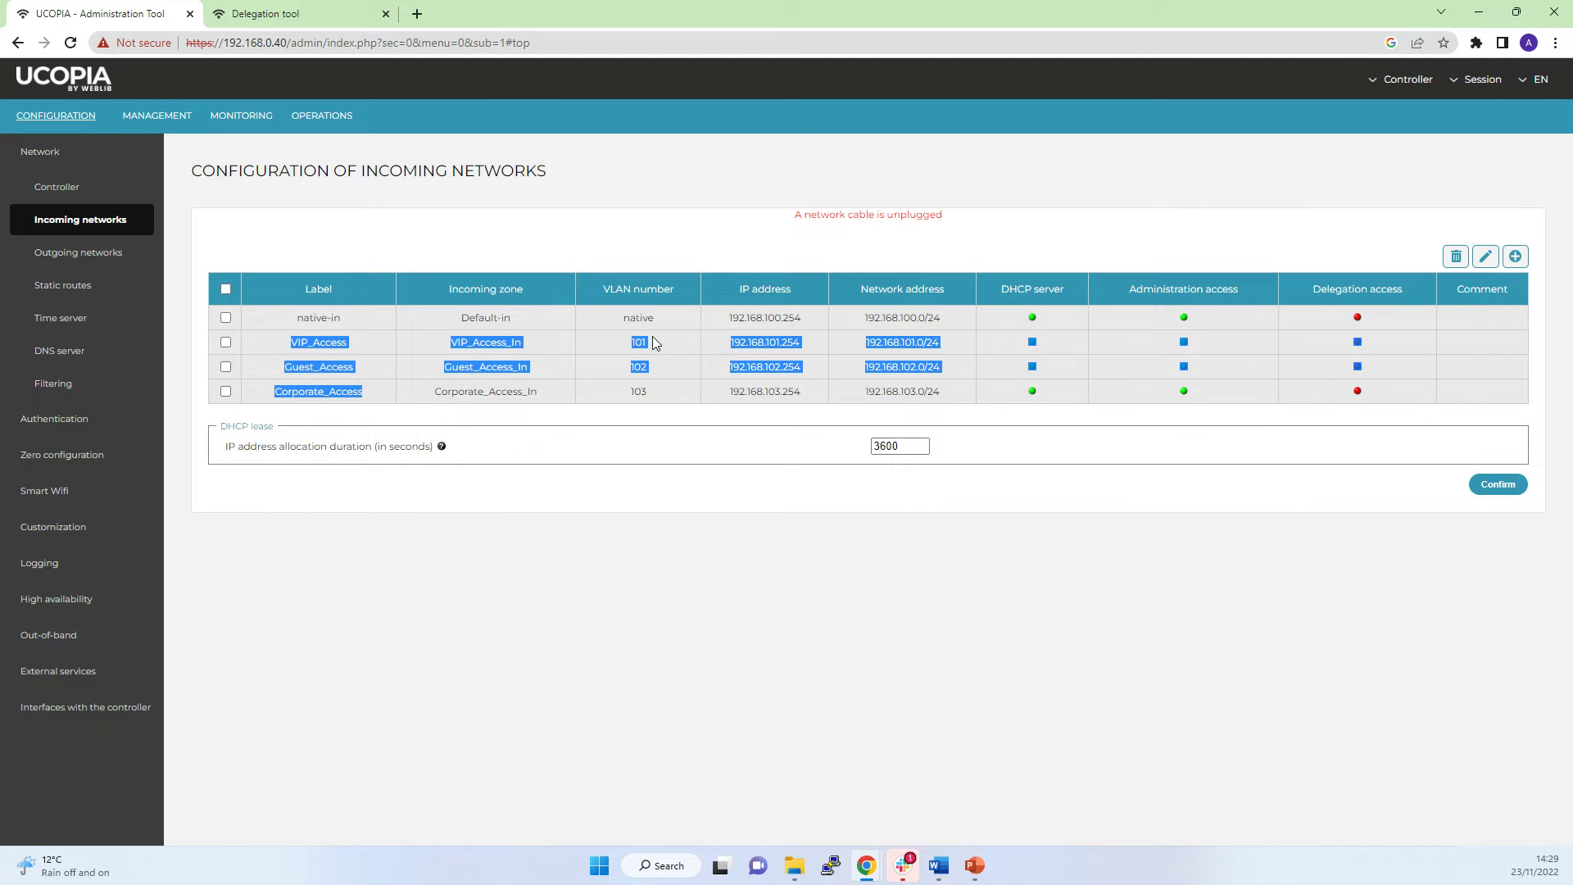
pyautogui.moveTo(655, 342); pyautogui.dragTo(649, 397)
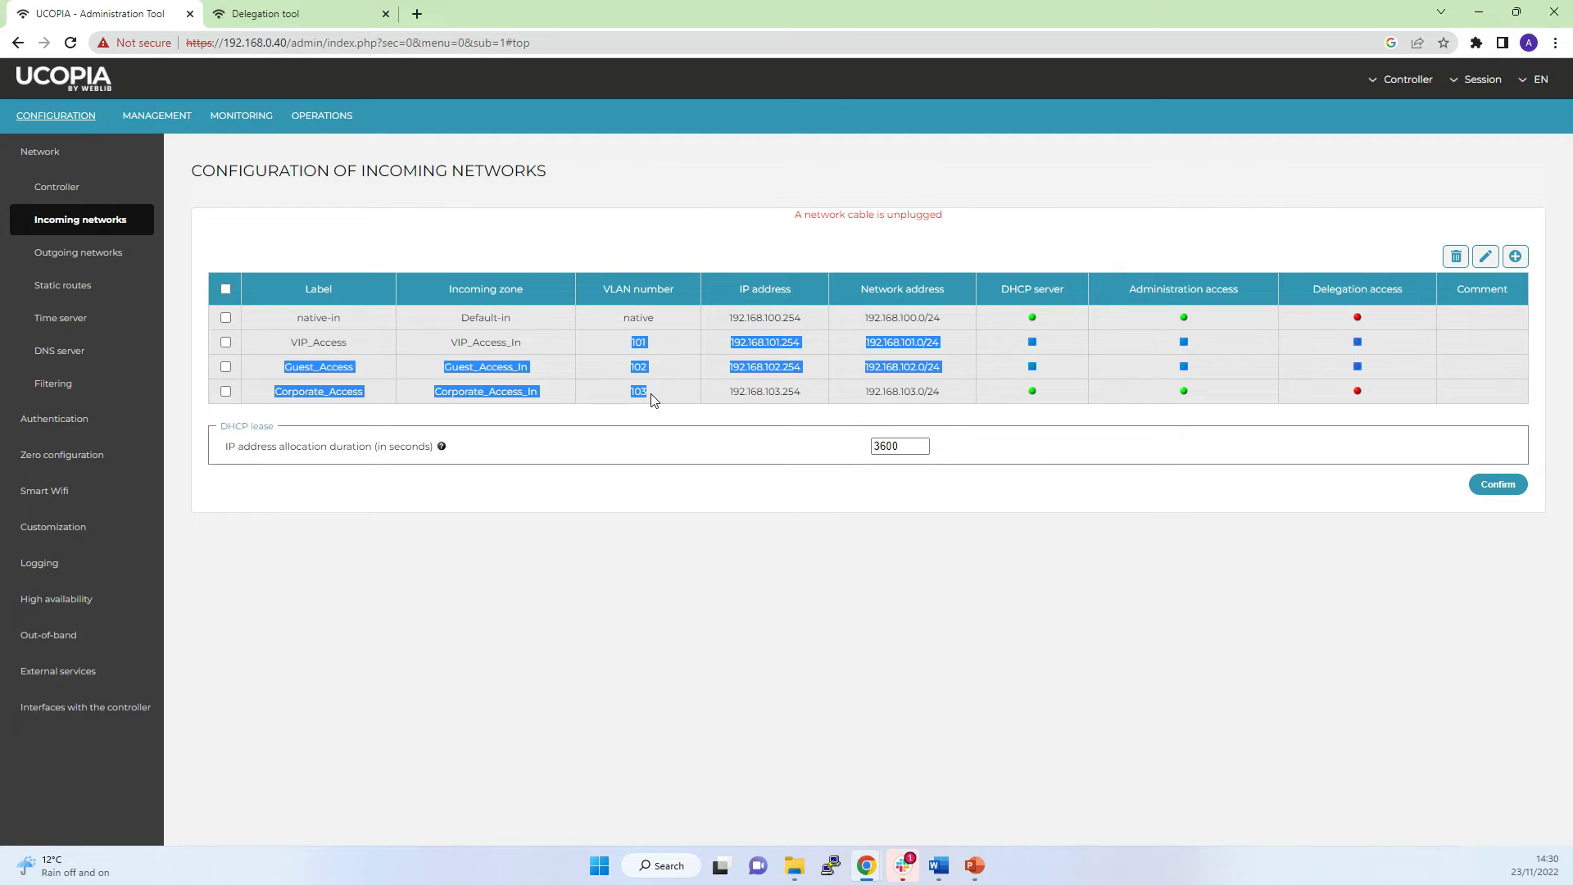
pyautogui.click(869, 341)
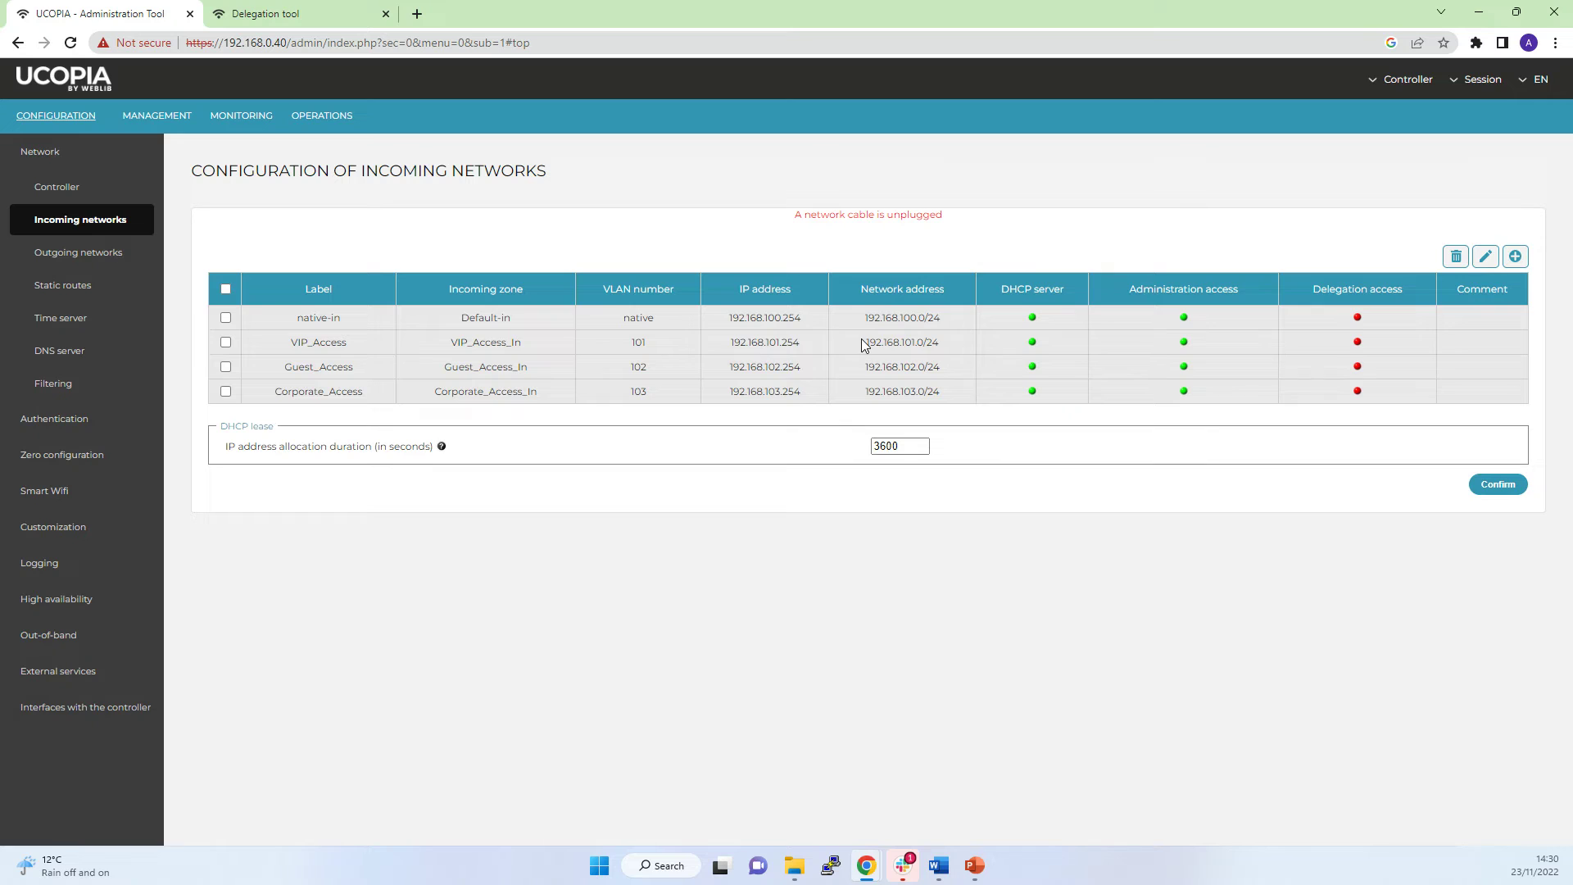
pyautogui.moveTo(864, 345); pyautogui.dragTo(953, 385)
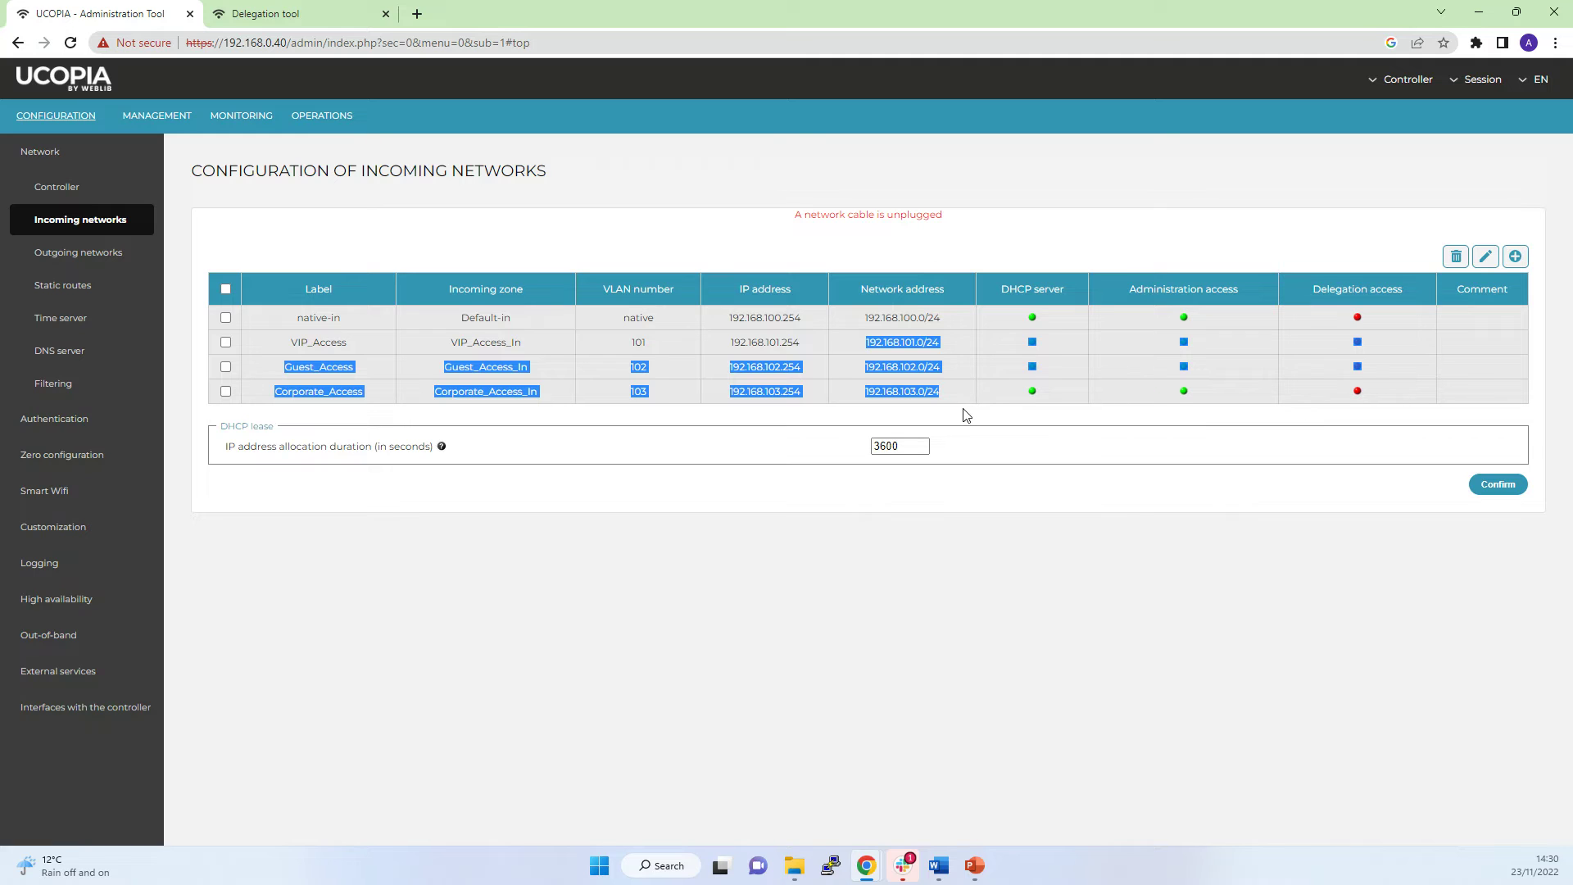
pyautogui.click(965, 412)
pyautogui.moveTo(906, 342); pyautogui.dragTo(926, 372)
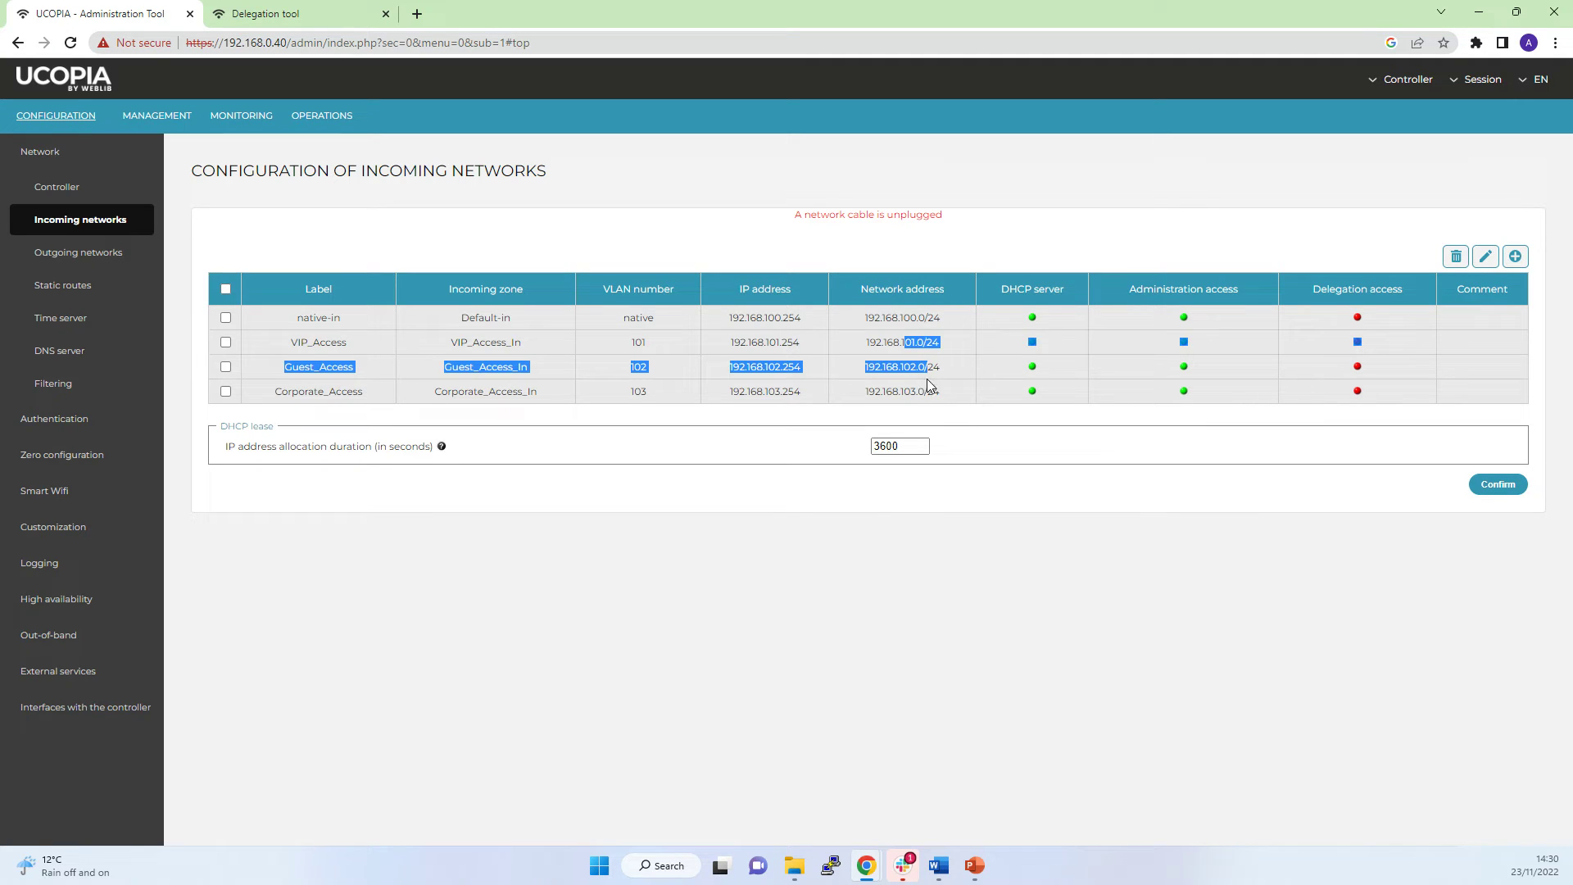
pyautogui.click(947, 382)
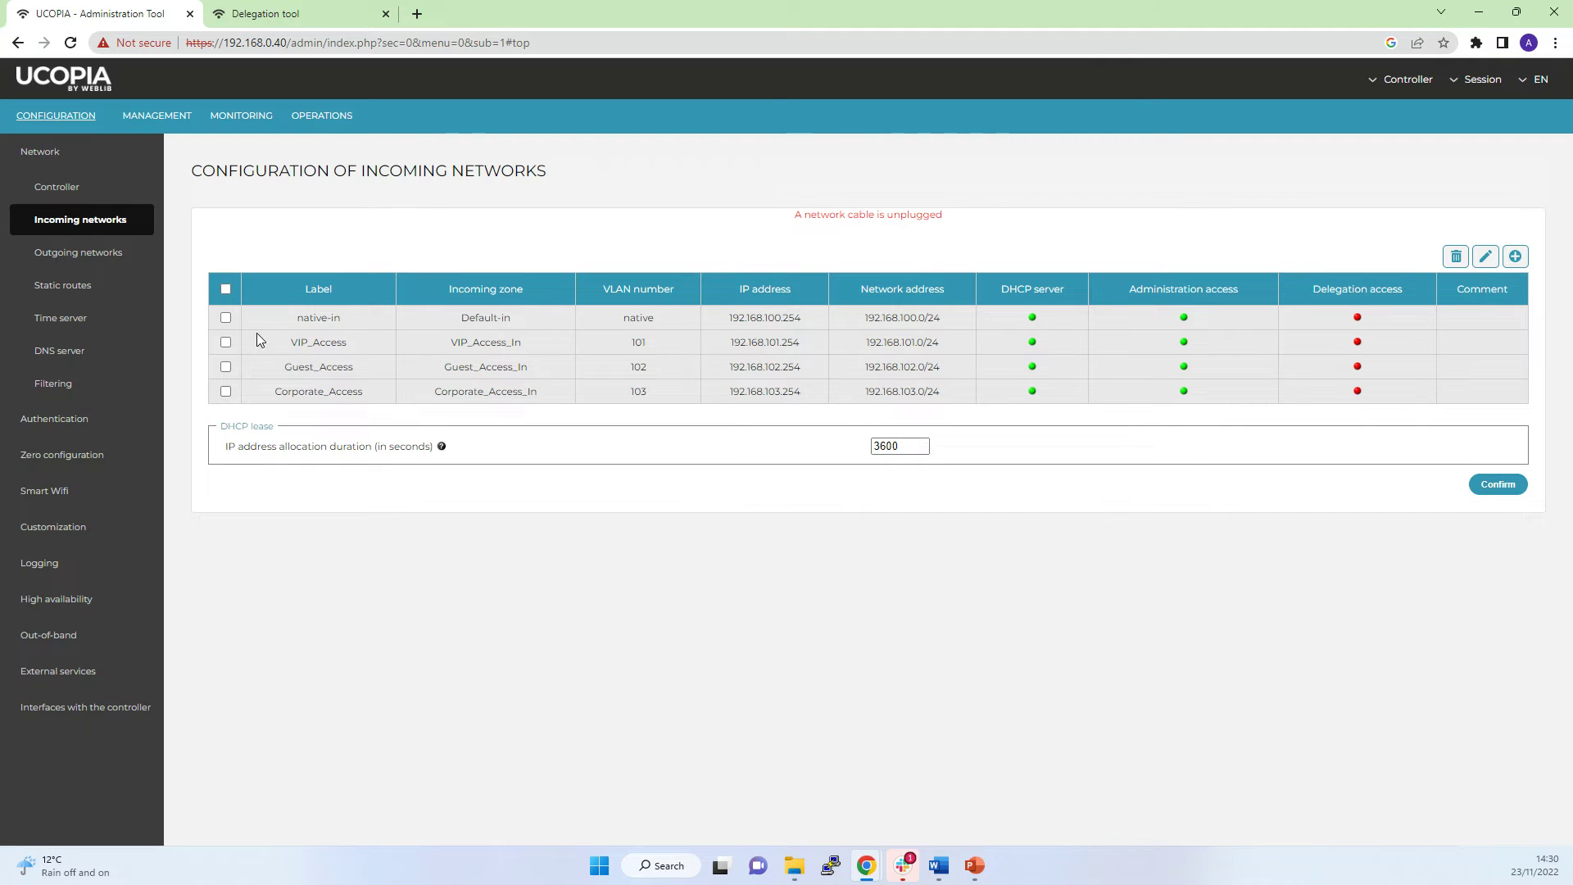
pyautogui.click(148, 119)
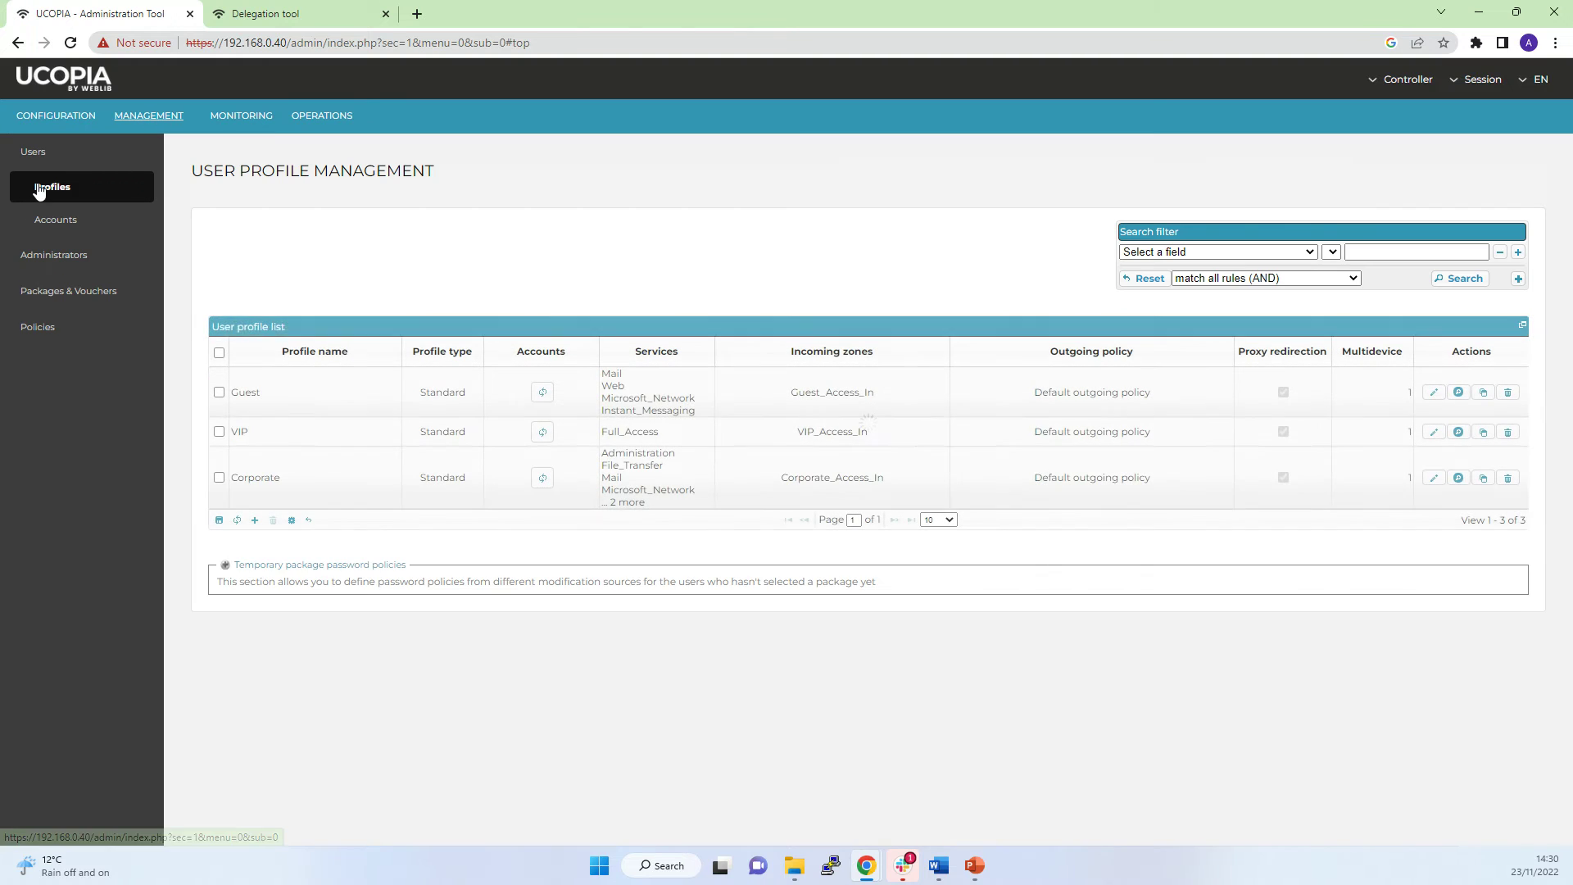
# Edit the Guest profile from Profiles and review its services: Mail, Web, Microsoft_Network, Instant_Messaging.
pyautogui.click(41, 188)
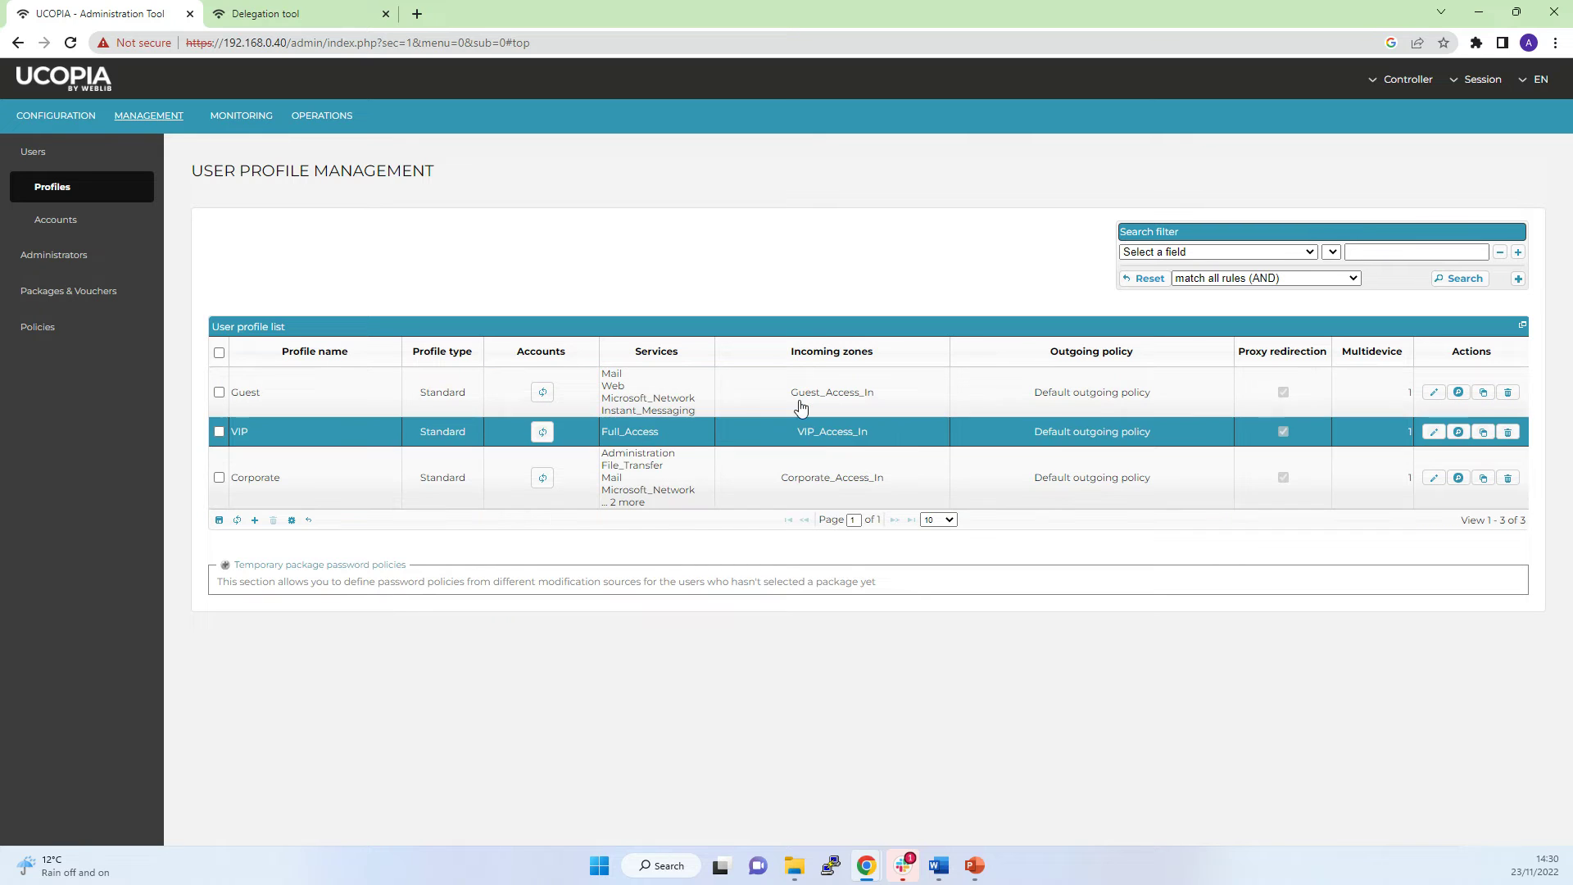
pyautogui.click(1431, 394)
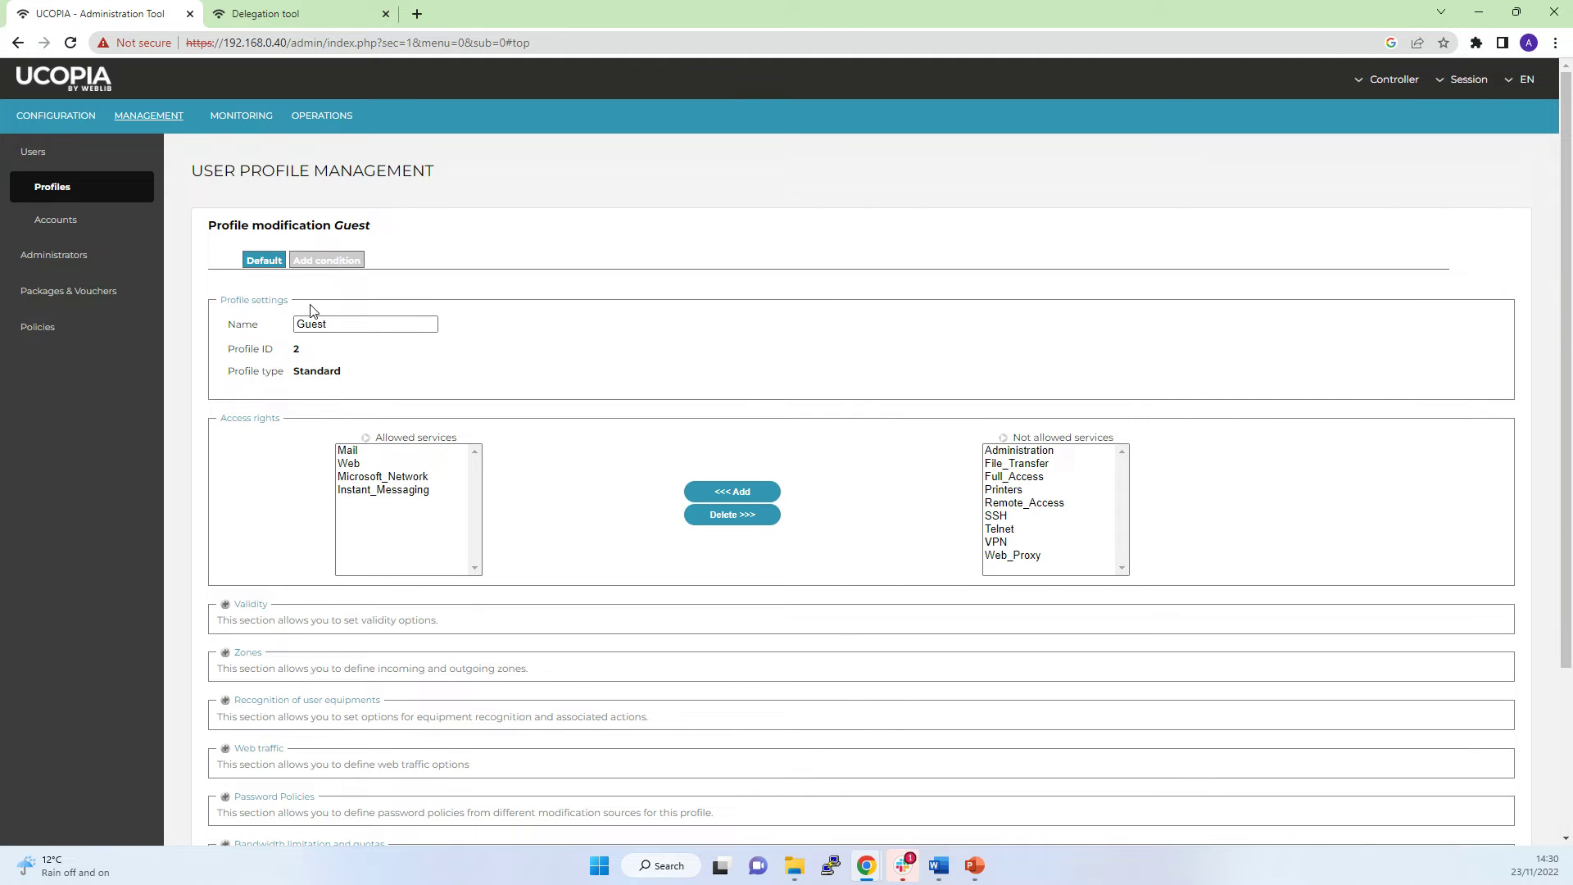
pyautogui.scroll(-2, 365, 390)
pyautogui.scroll(-1, 376, 400)
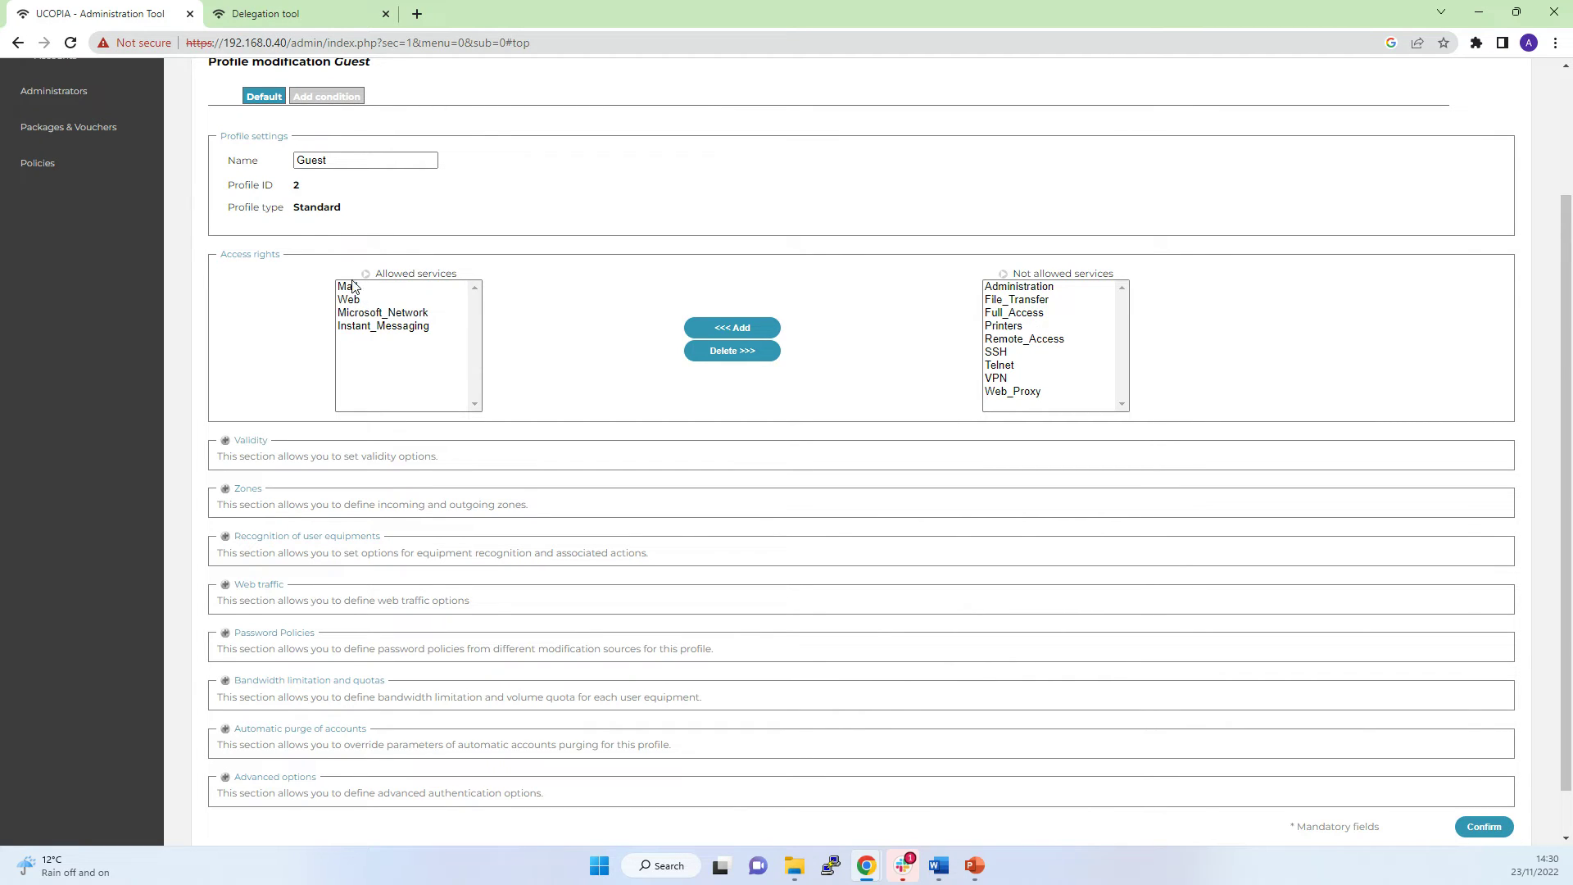
pyautogui.click(334, 161)
pyautogui.click(337, 160)
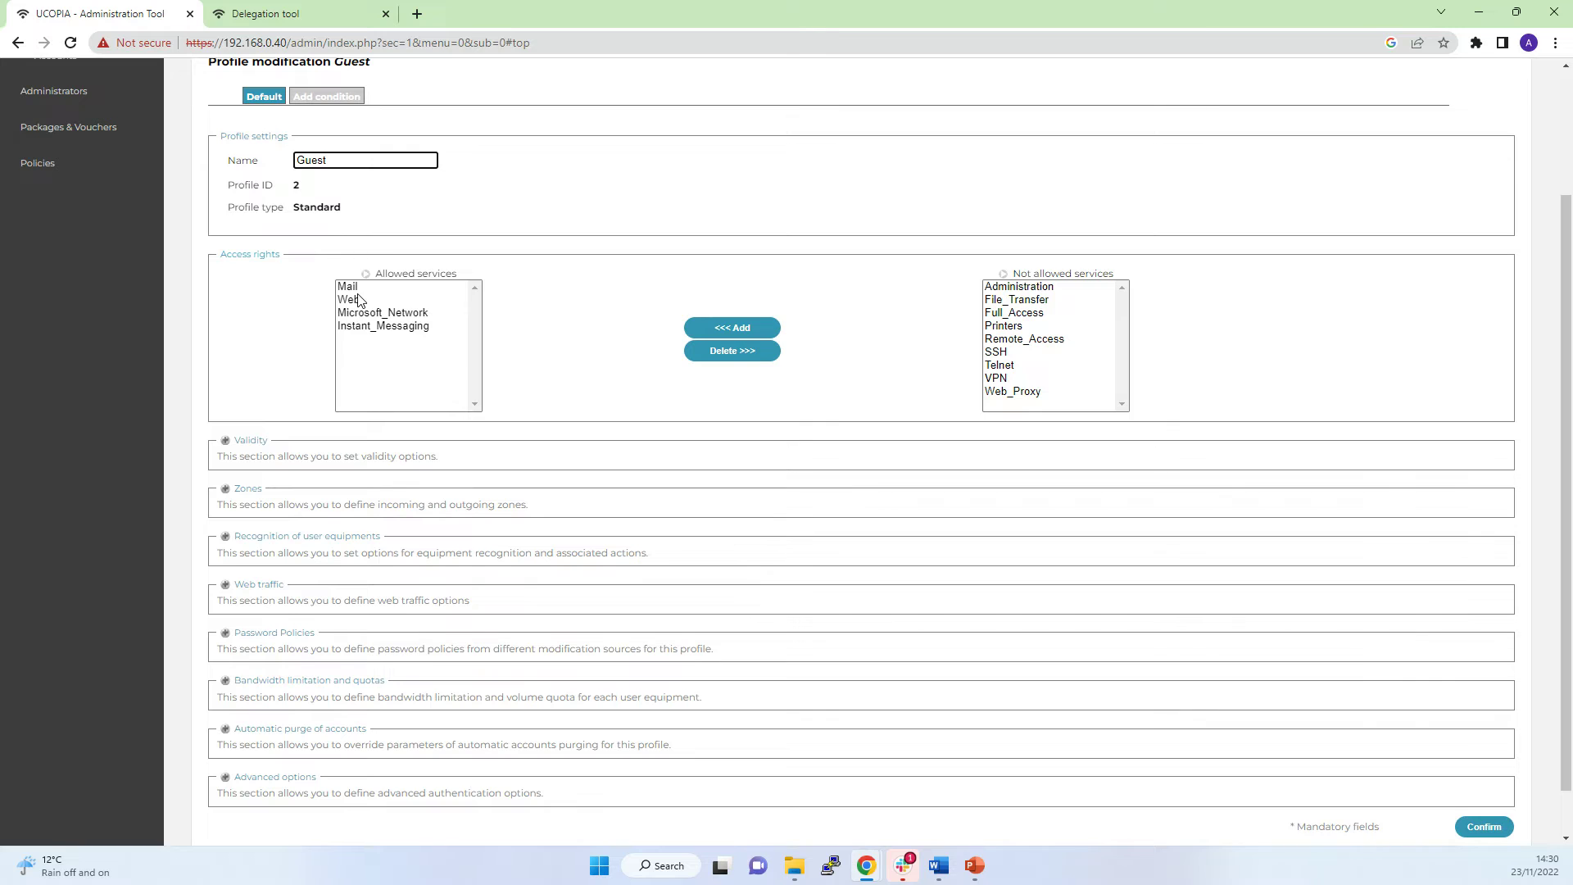
pyautogui.scroll(-1, 358, 303)
# Expand Guest validity: always valid, 3-hour time credit, every-day 00:00–24:00 time slots.
pyautogui.click(226, 392)
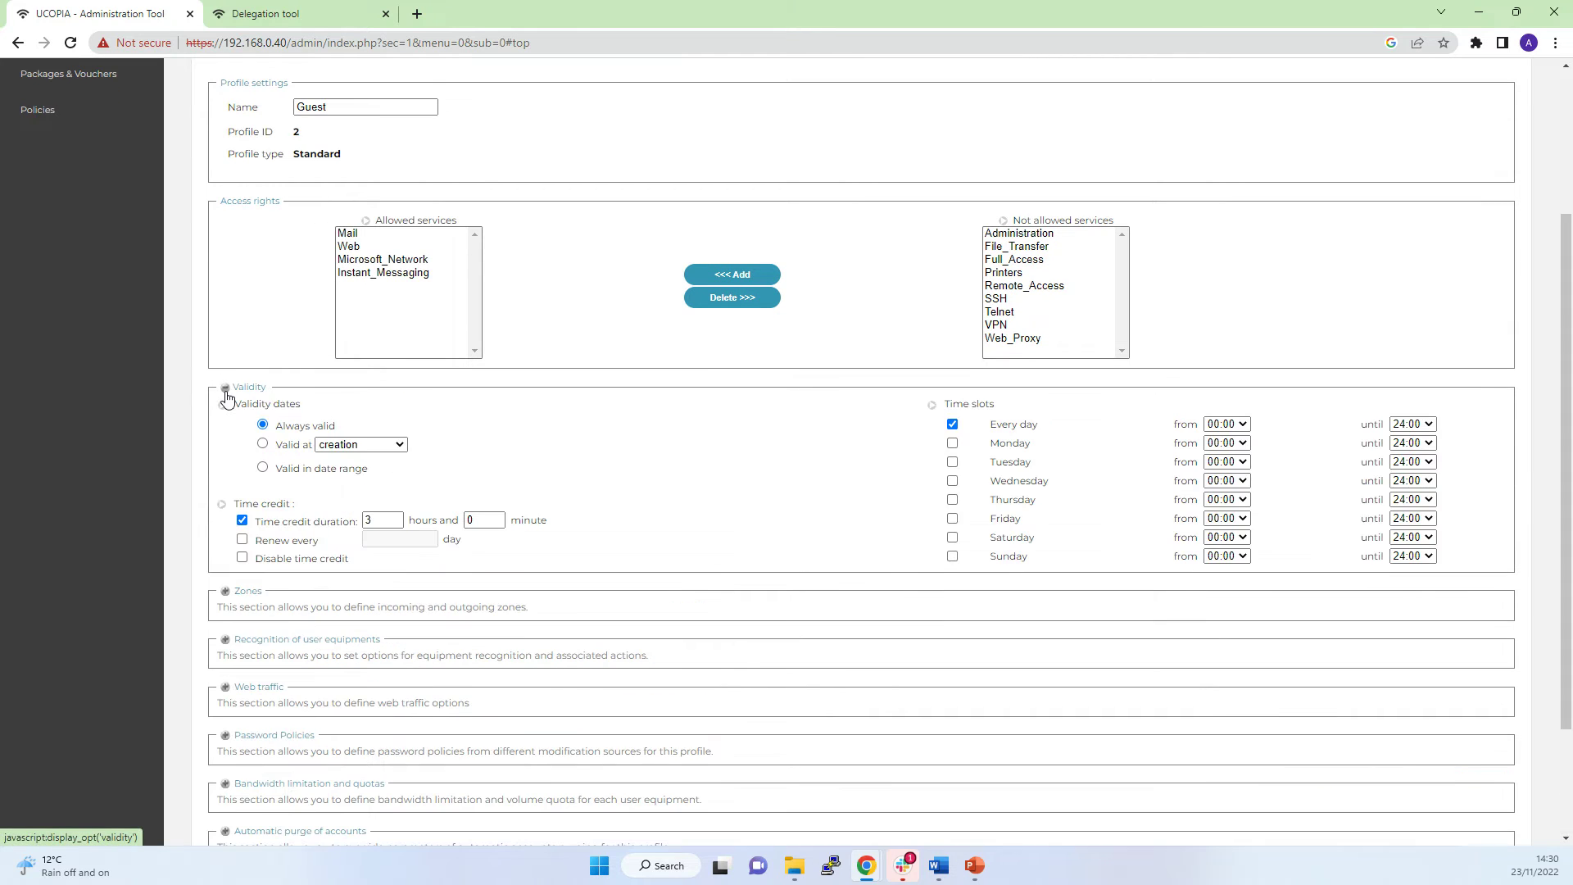
pyautogui.scroll(-3, 941, 294)
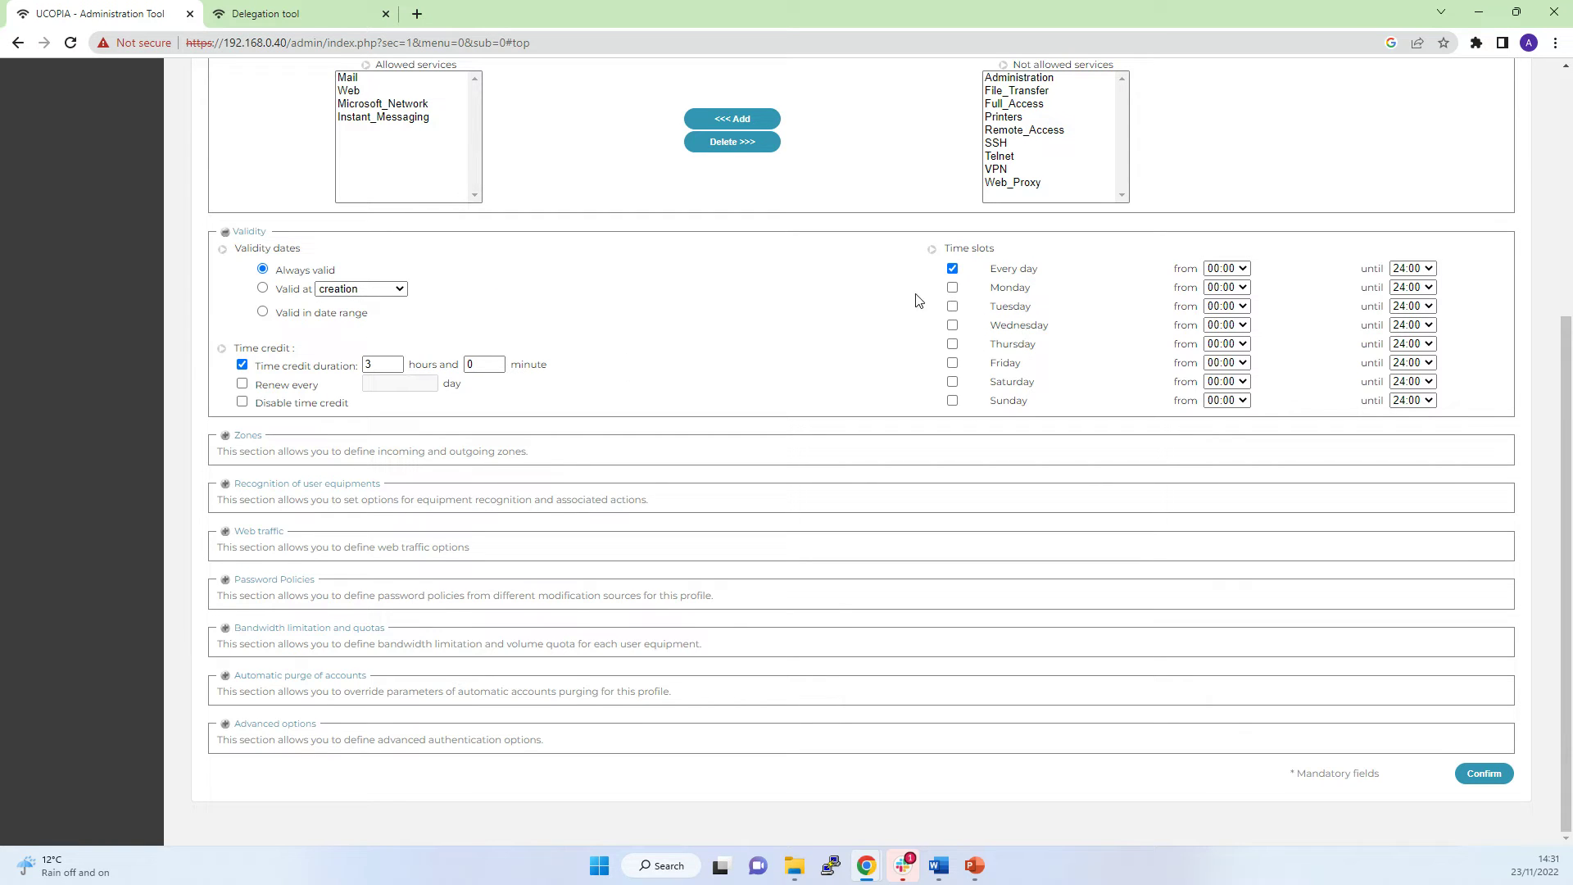
pyautogui.scroll(3, 643, 382)
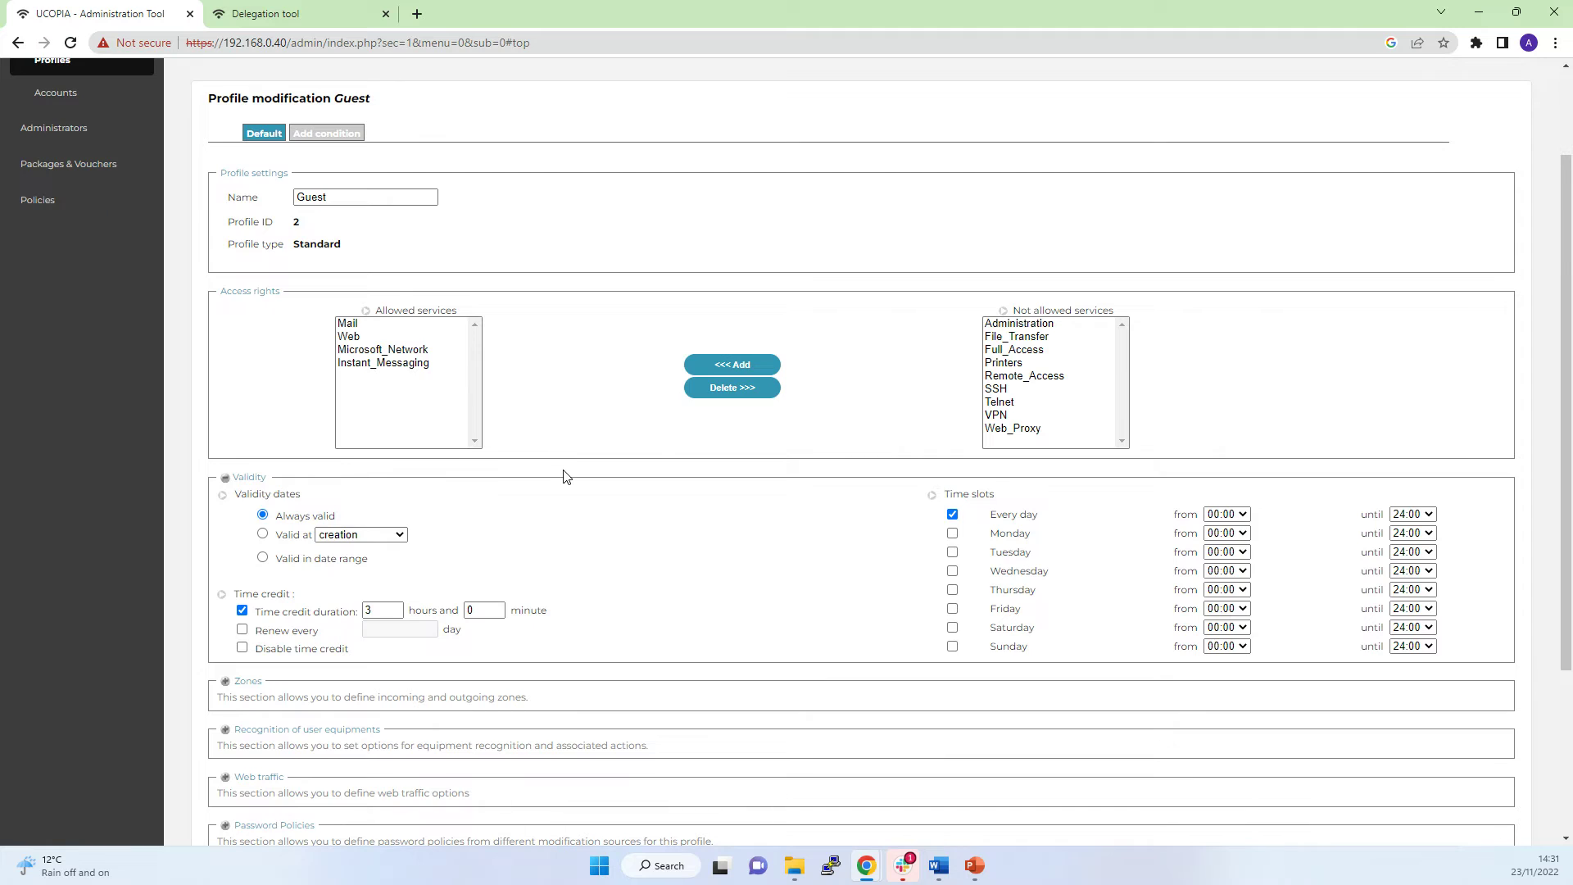
pyautogui.scroll(-3, 292, 516)
# Expand the Zones section to show Guest_Access_In allowed, and VIP_Access_In and Corporate_Access_In not allowed.
pyautogui.click(227, 437)
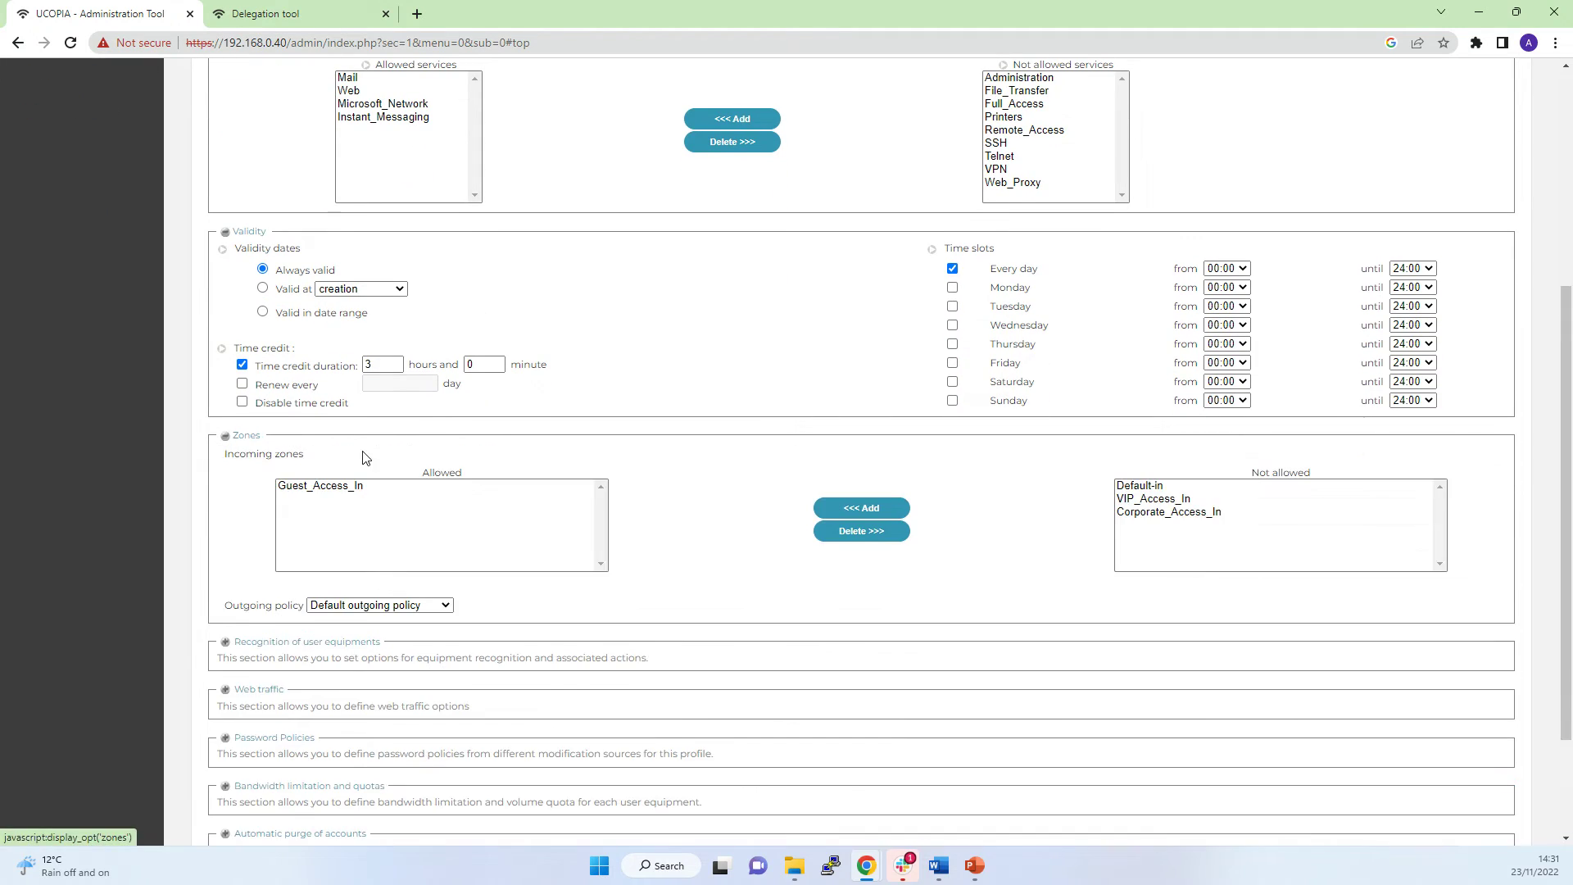
pyautogui.scroll(-2, 362, 453)
pyautogui.click(319, 330)
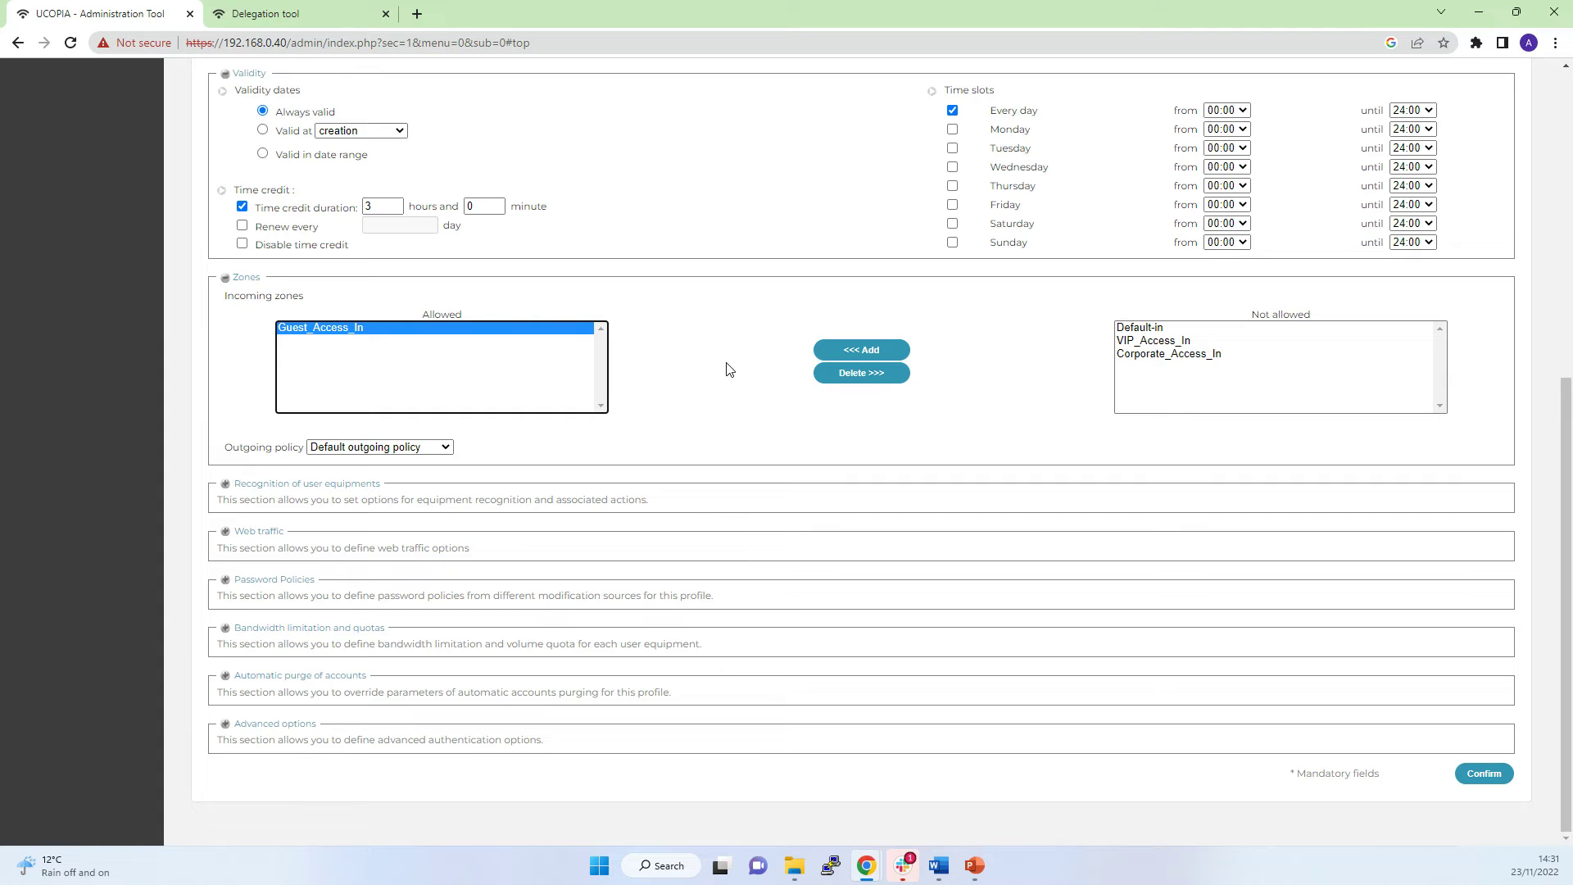
pyautogui.click(1160, 340)
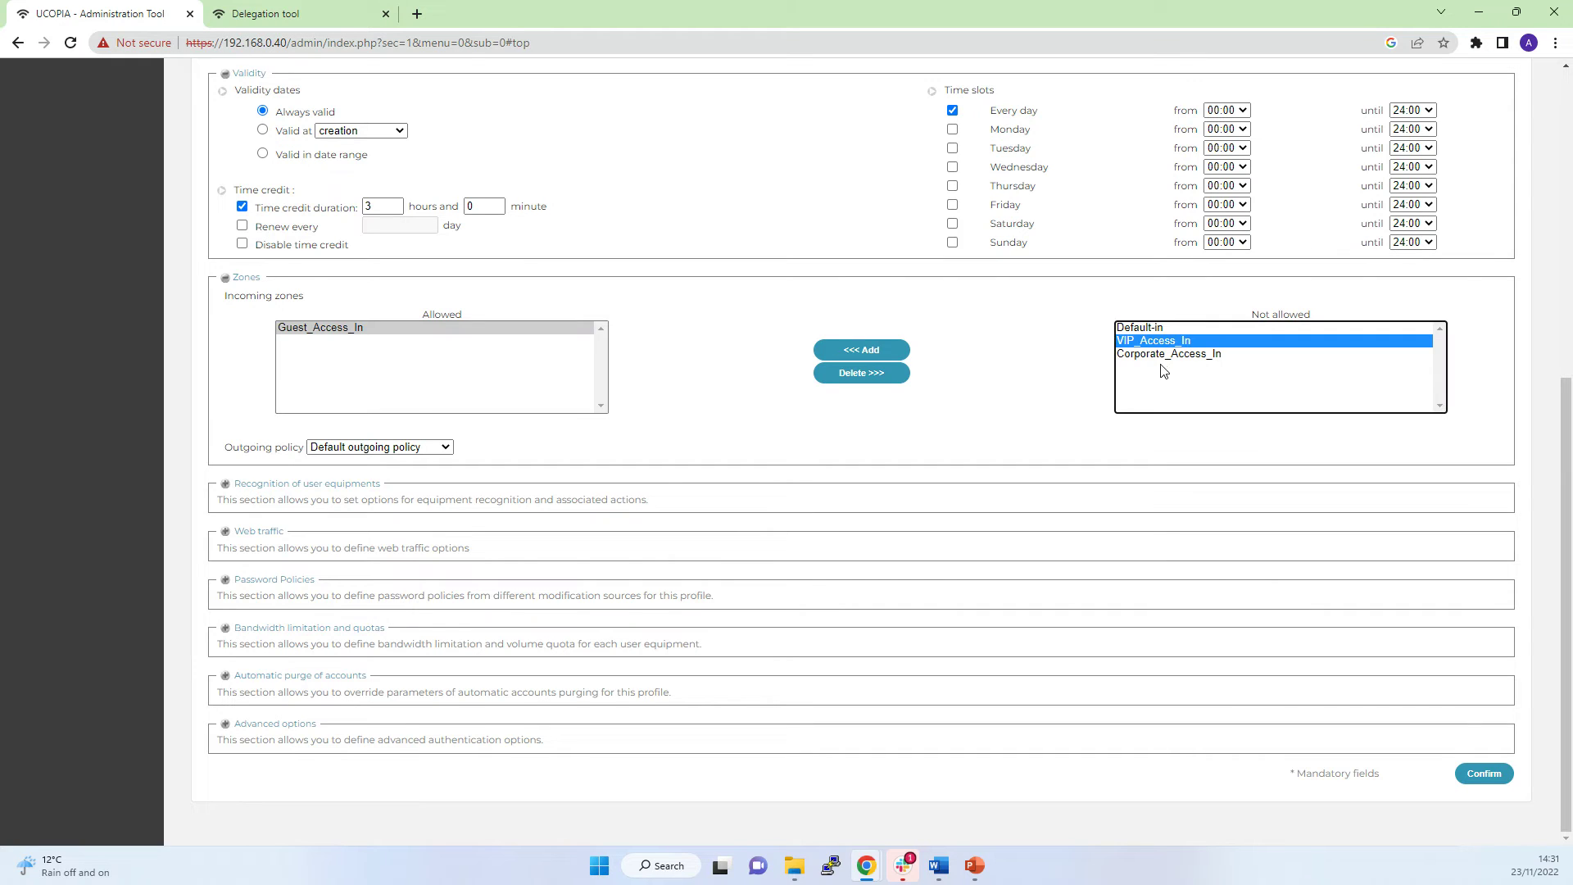
pyautogui.click(1164, 356)
pyautogui.click(1154, 342)
pyautogui.click(1152, 356)
pyautogui.click(1147, 342)
pyautogui.click(318, 331)
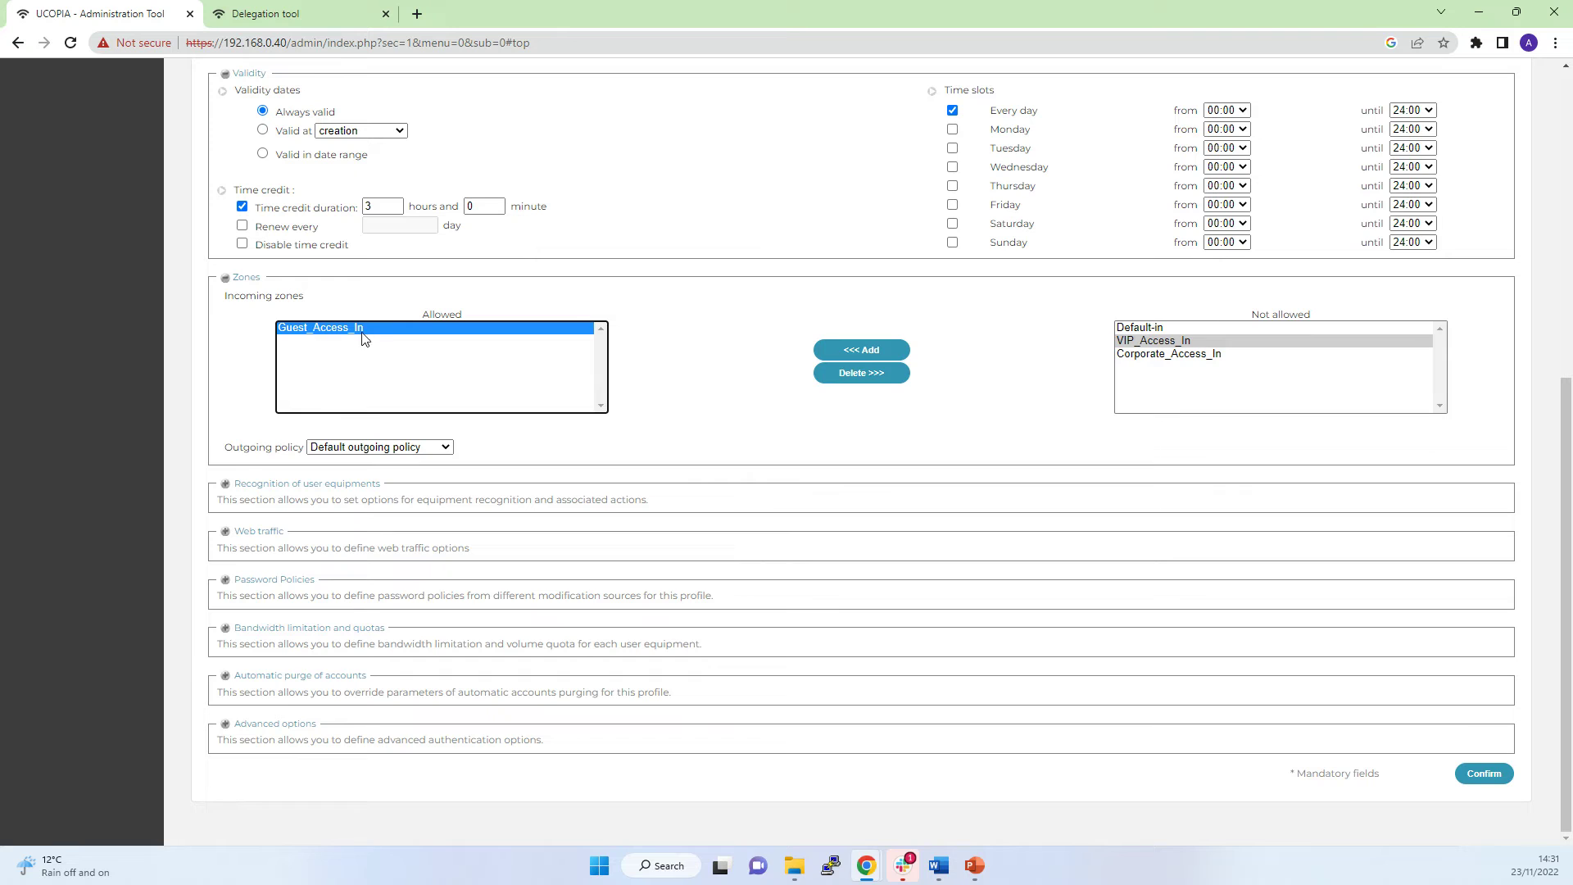
# Expand Recognition of user equipments, with every option left unchecked.
pyautogui.scroll(2, 509, 414)
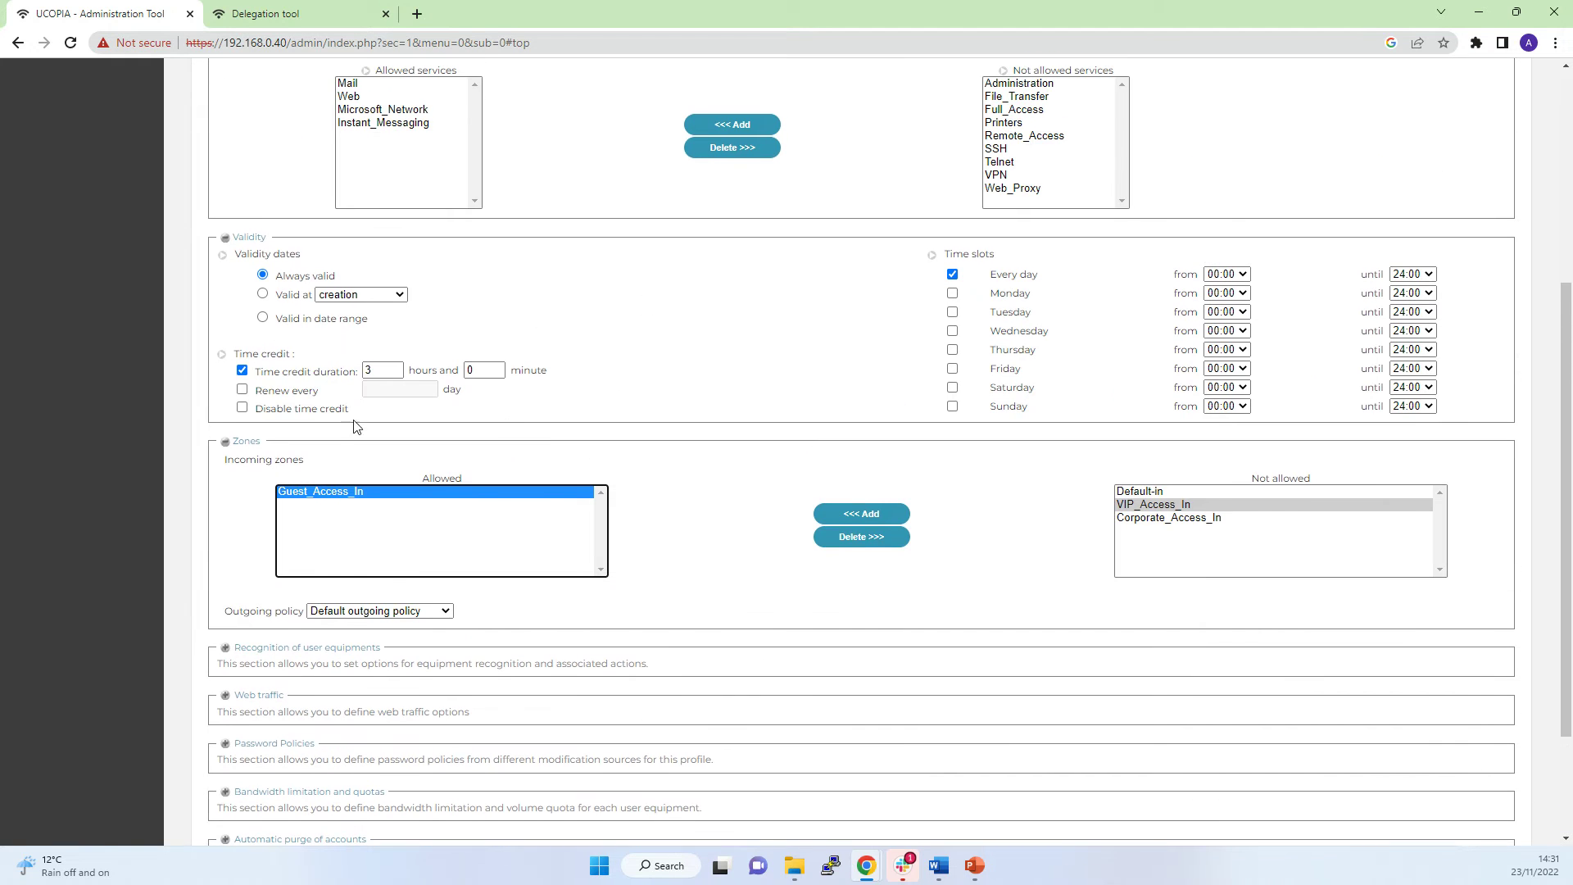
pyautogui.scroll(-2, 538, 537)
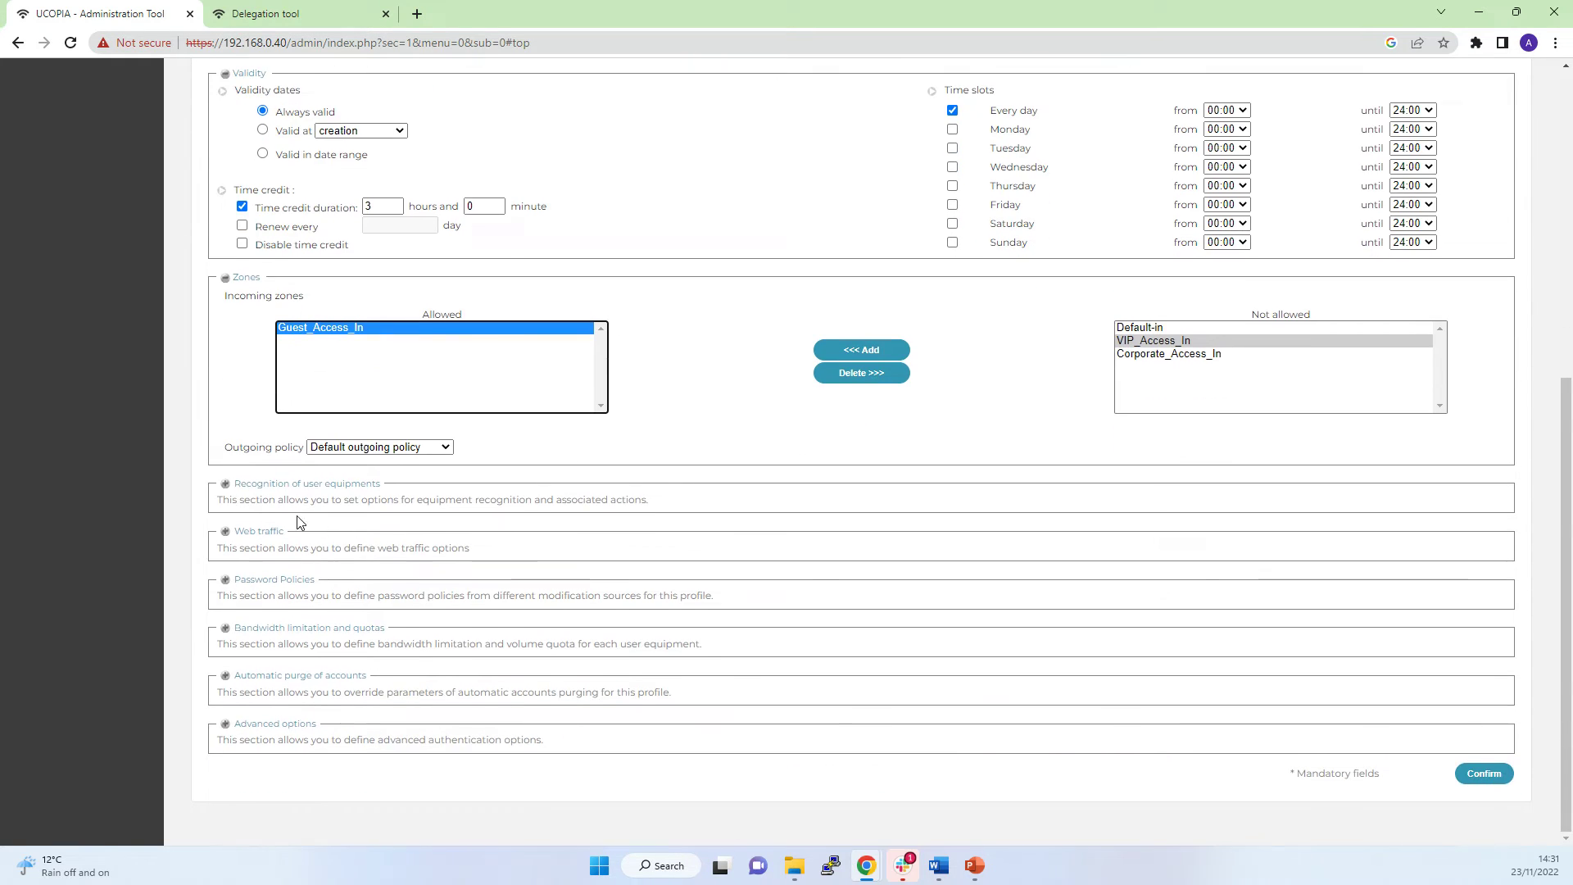
pyautogui.click(226, 485)
pyautogui.scroll(-2, 245, 339)
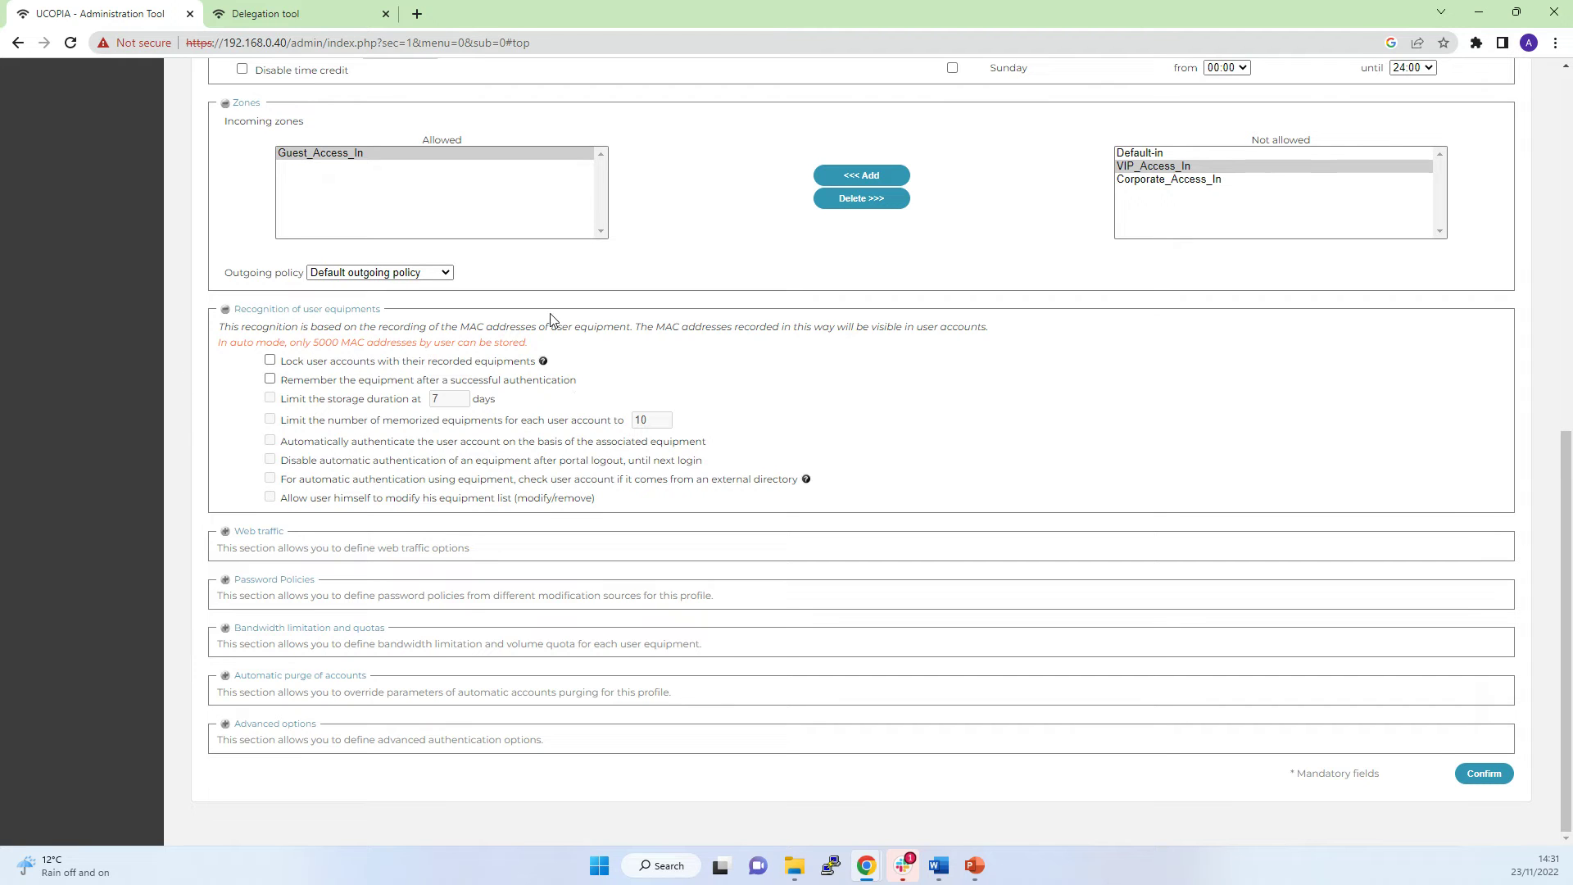
pyautogui.click(225, 533)
pyautogui.scroll(-3, 281, 470)
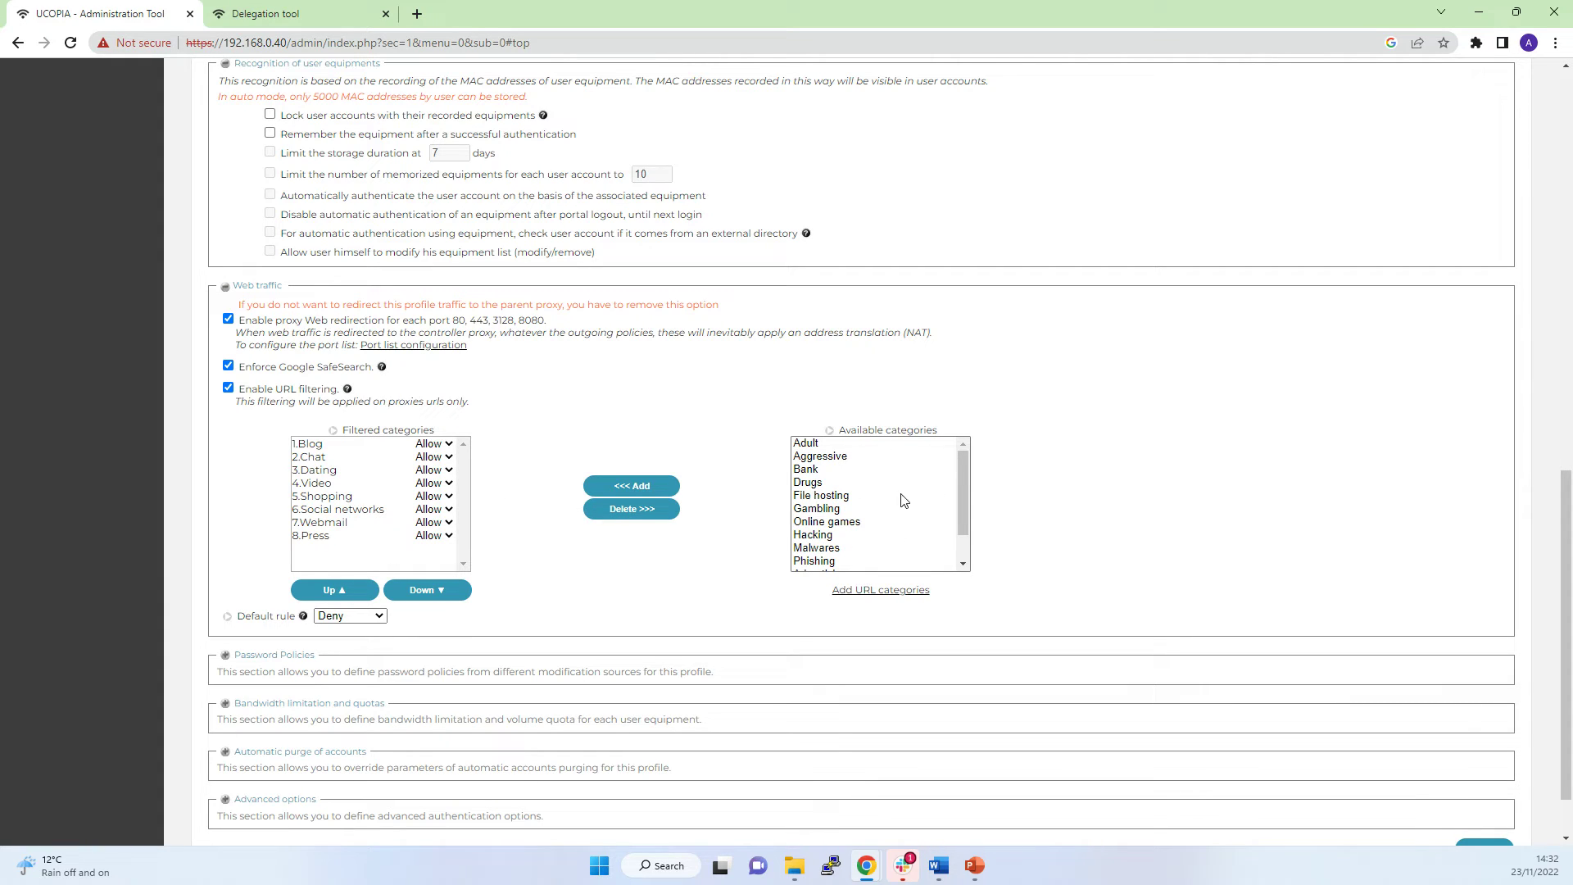
pyautogui.click(862, 496)
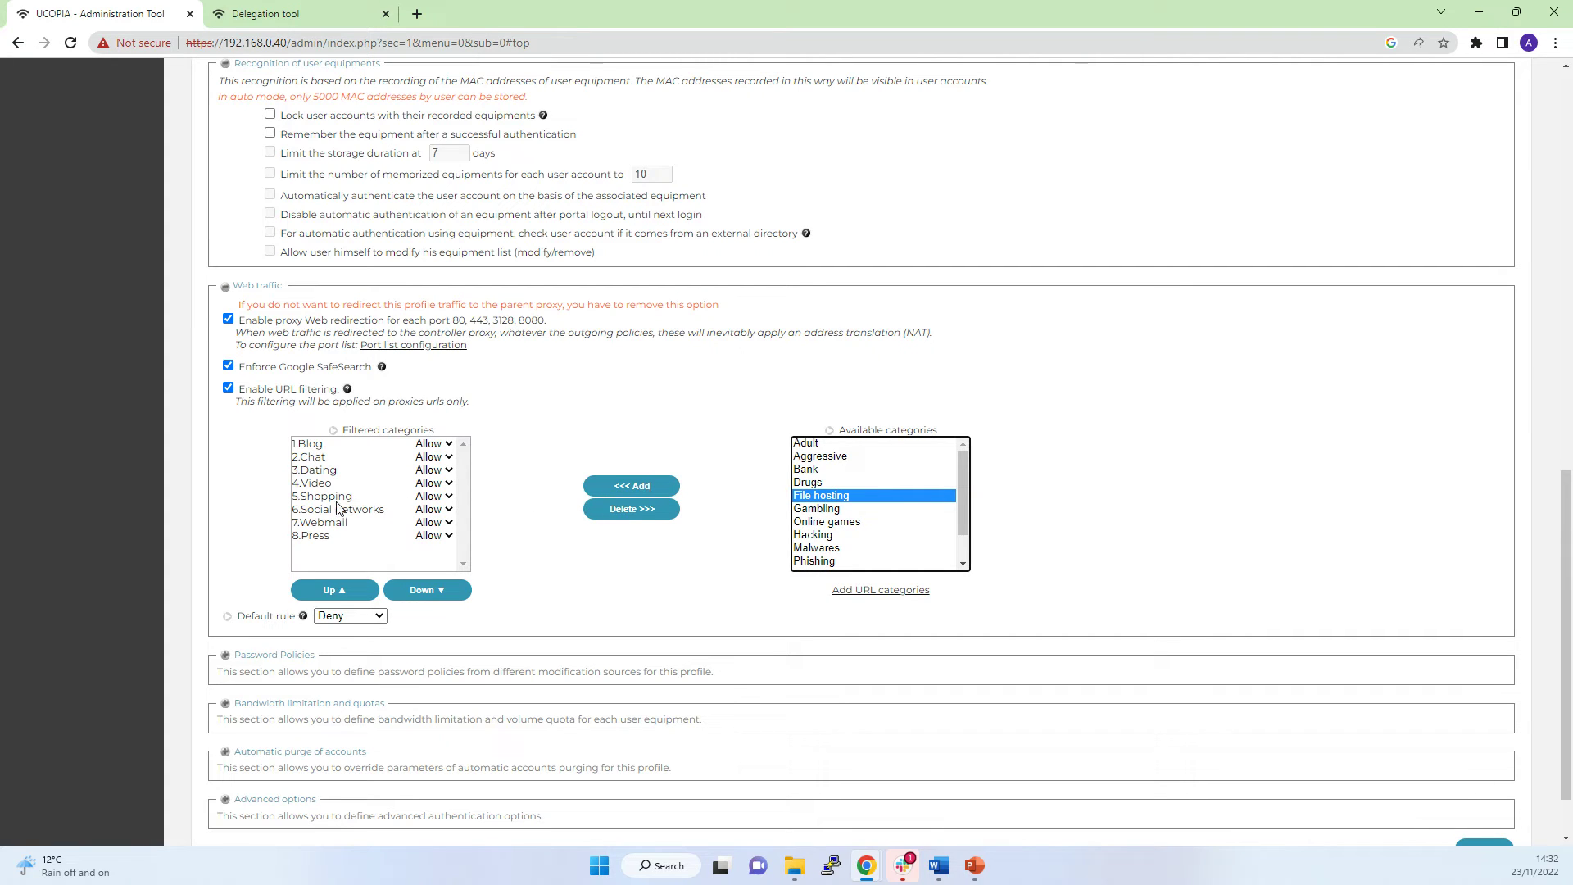
pyautogui.click(366, 460)
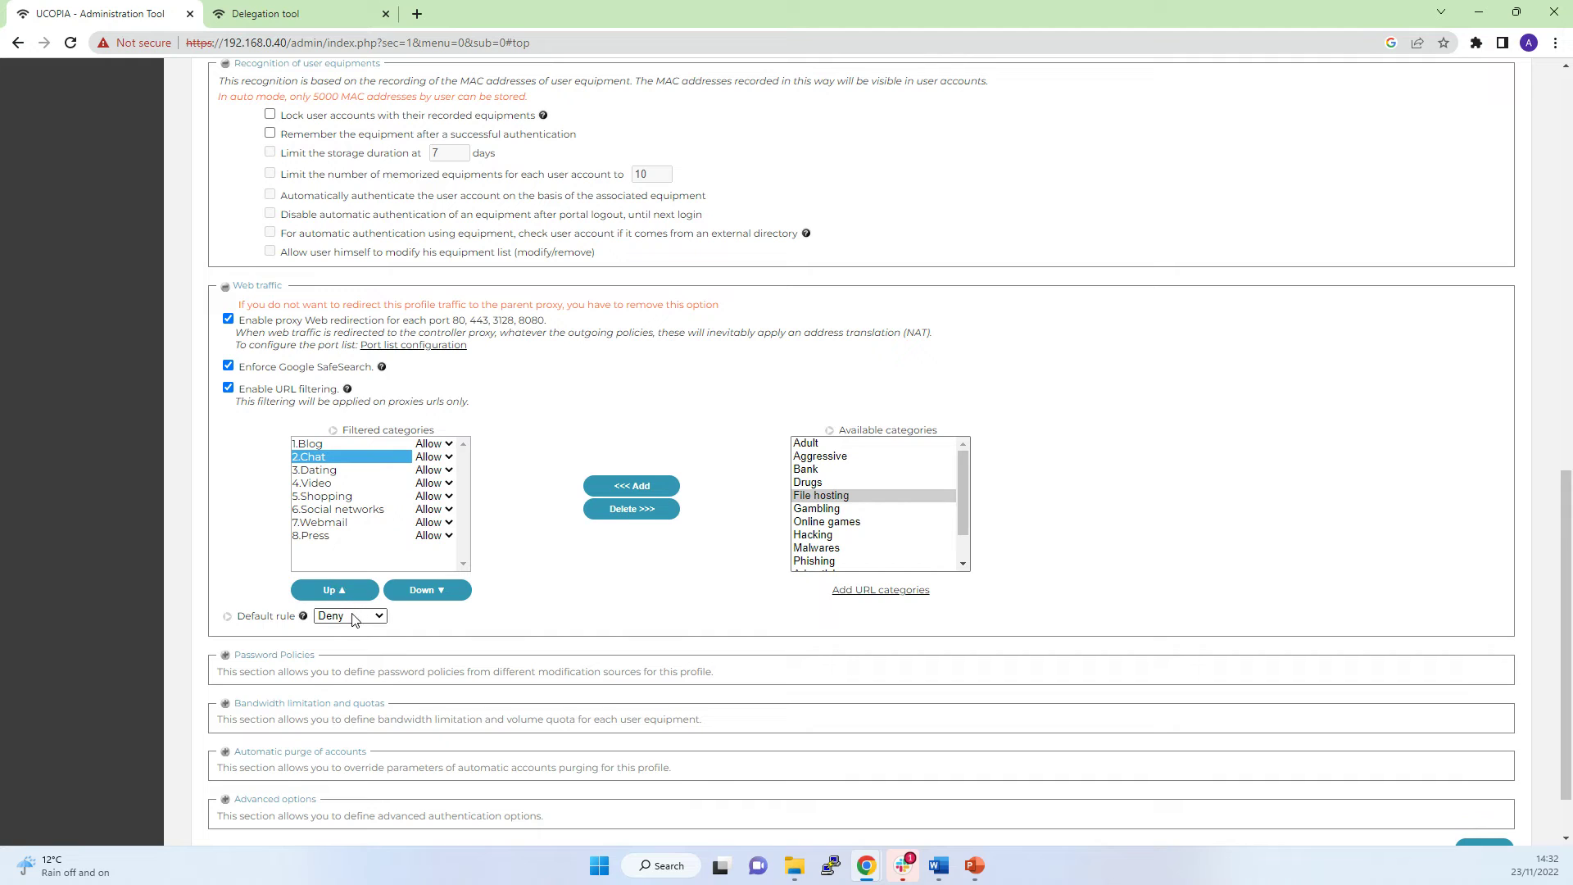
pyautogui.click(381, 617)
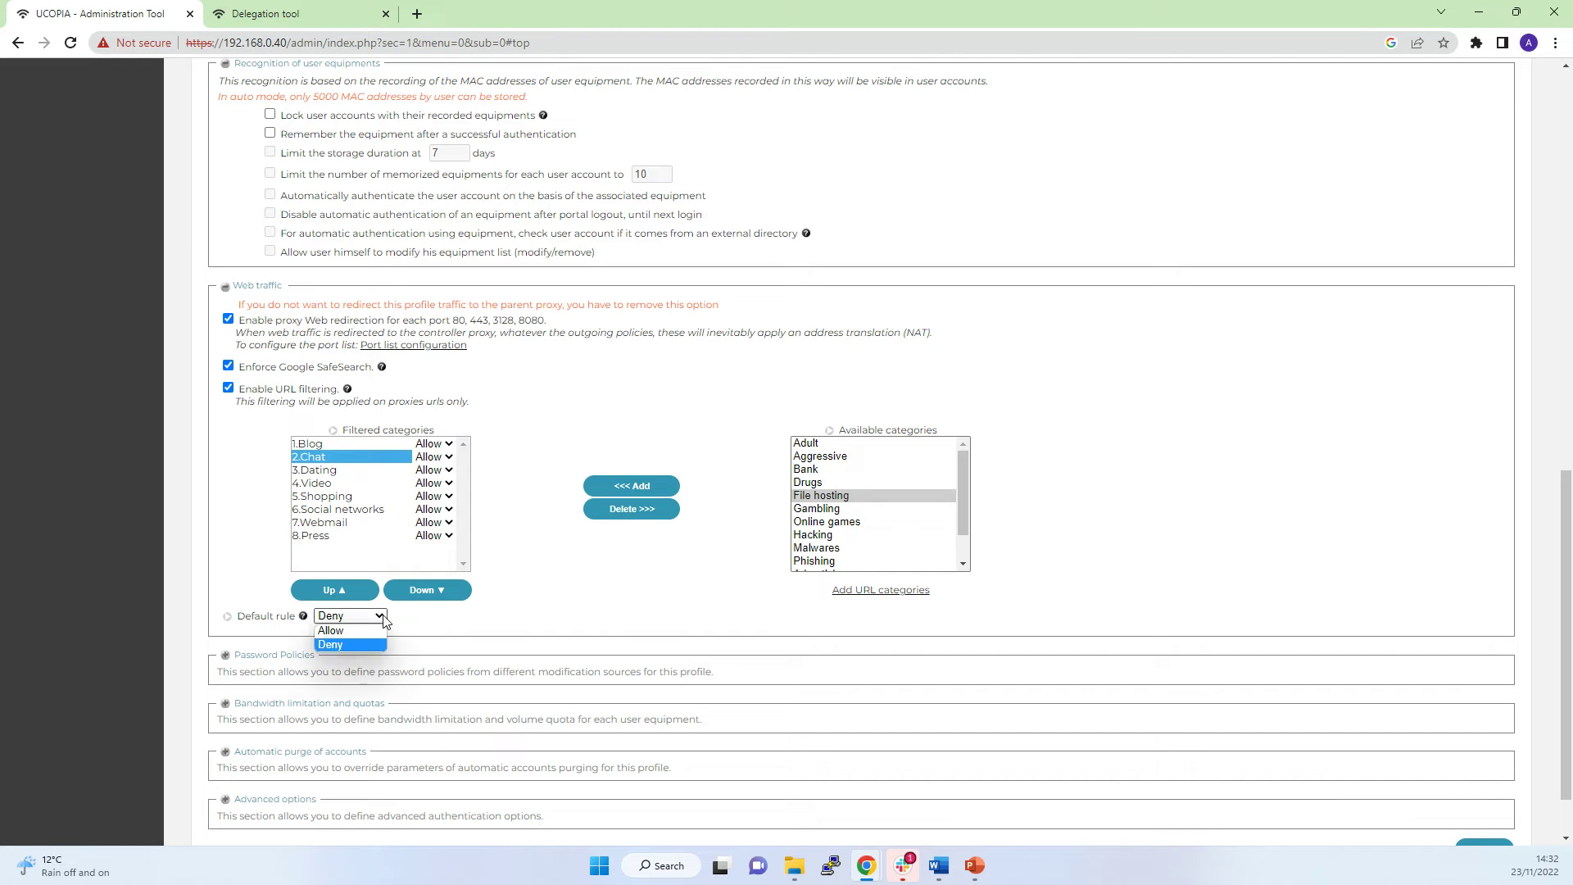
pyautogui.click(383, 619)
pyautogui.keyDown('ctrl'); pyautogui.click(364, 497); pyautogui.keyUp('ctrl')
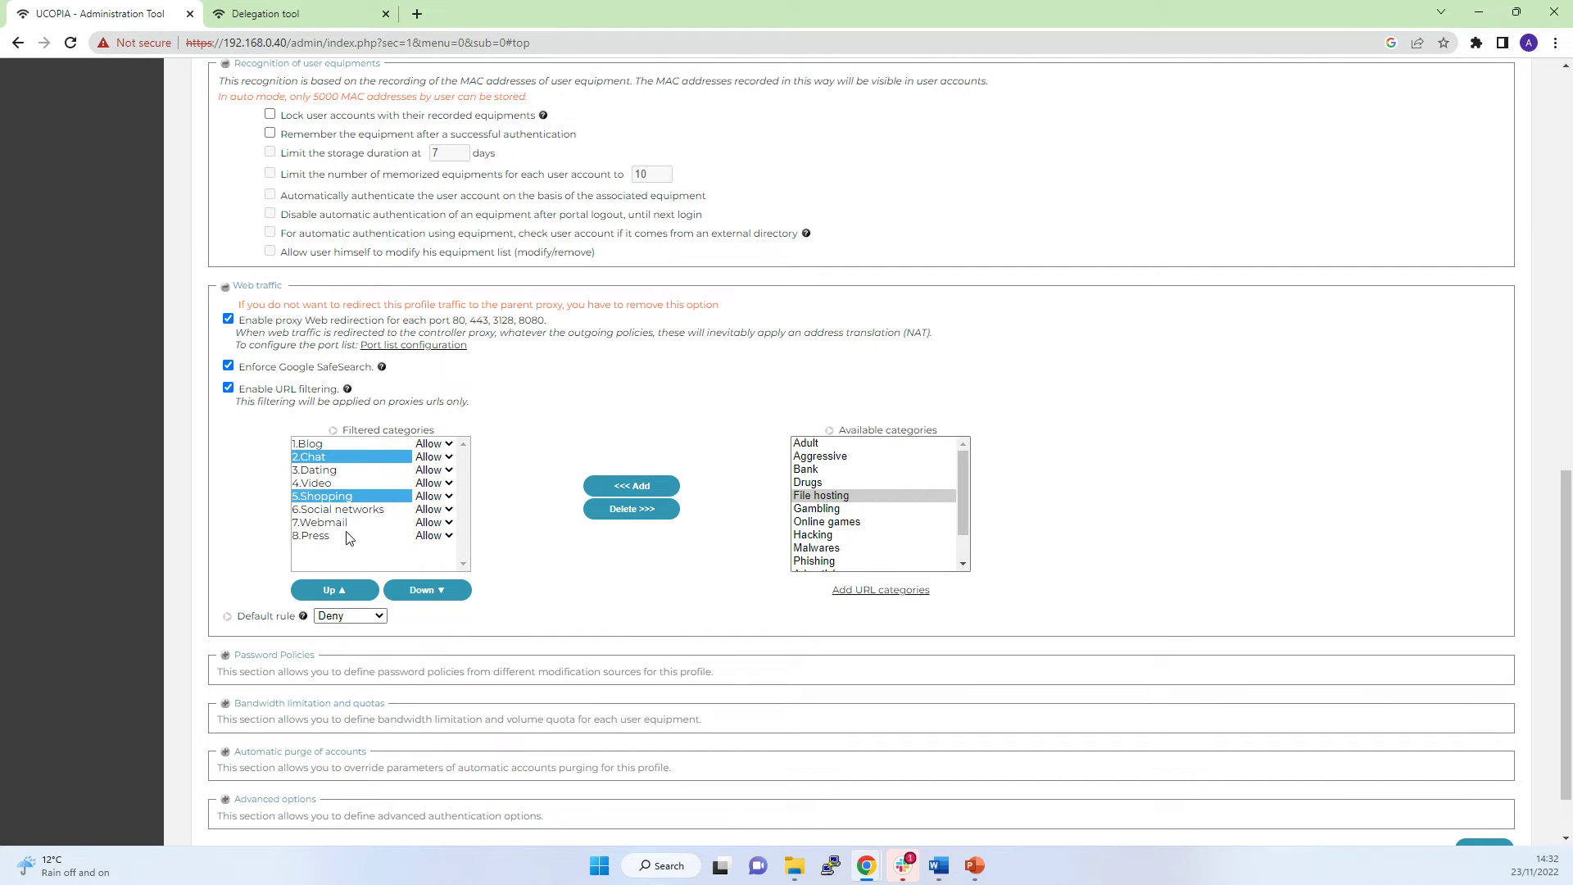
pyautogui.keyDown('ctrl'); pyautogui.click(325, 537); pyautogui.keyUp('ctrl')
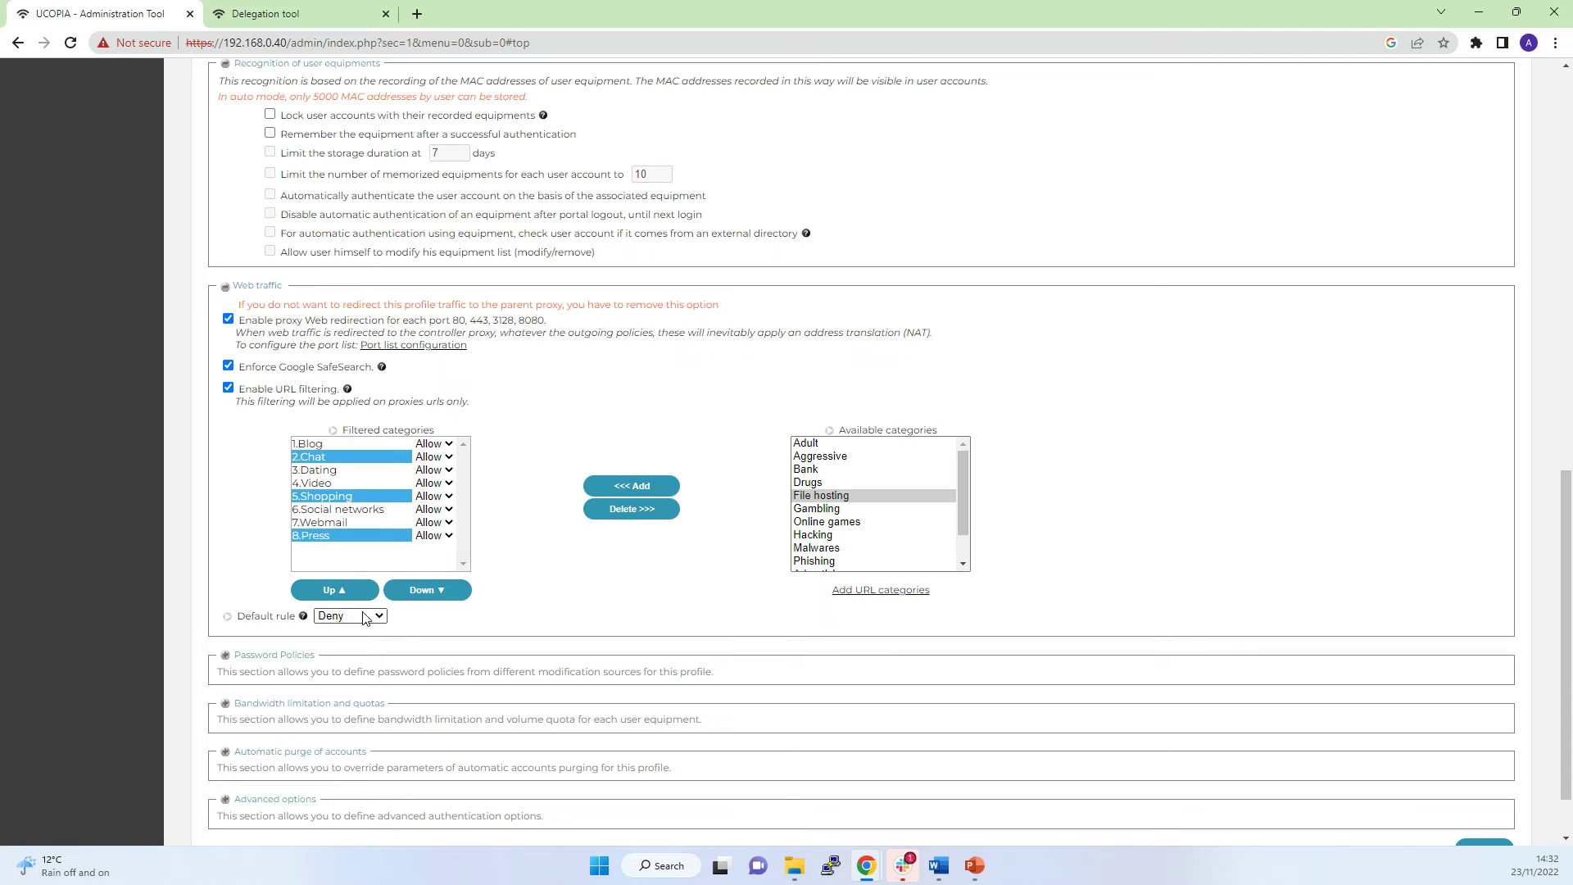
pyautogui.click(449, 445)
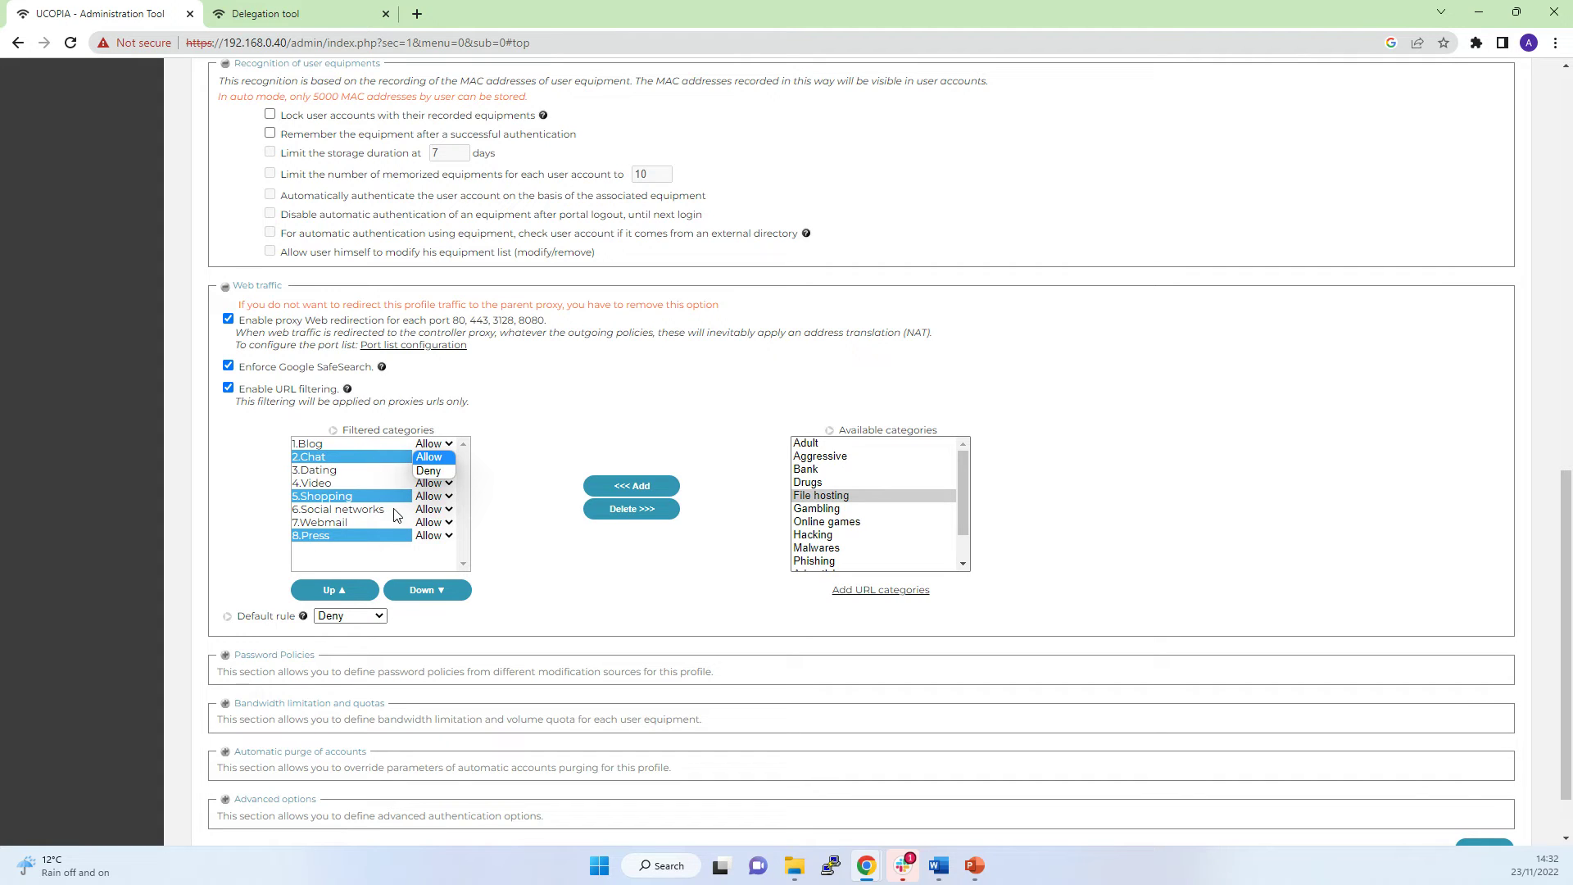
pyautogui.click(431, 500)
pyautogui.click(365, 615)
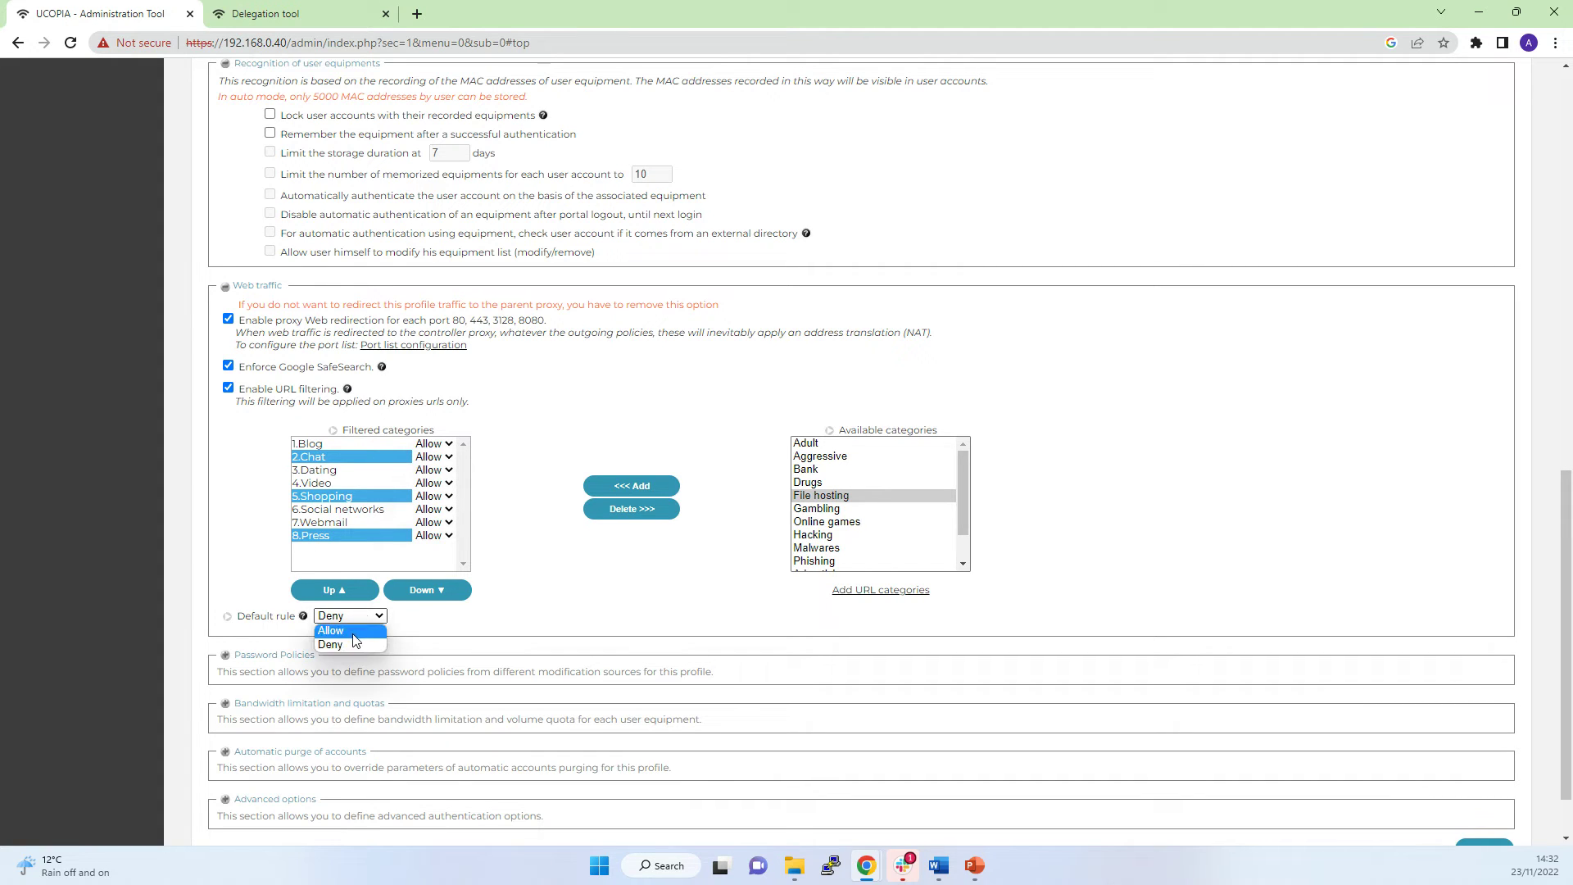
pyautogui.click(355, 644)
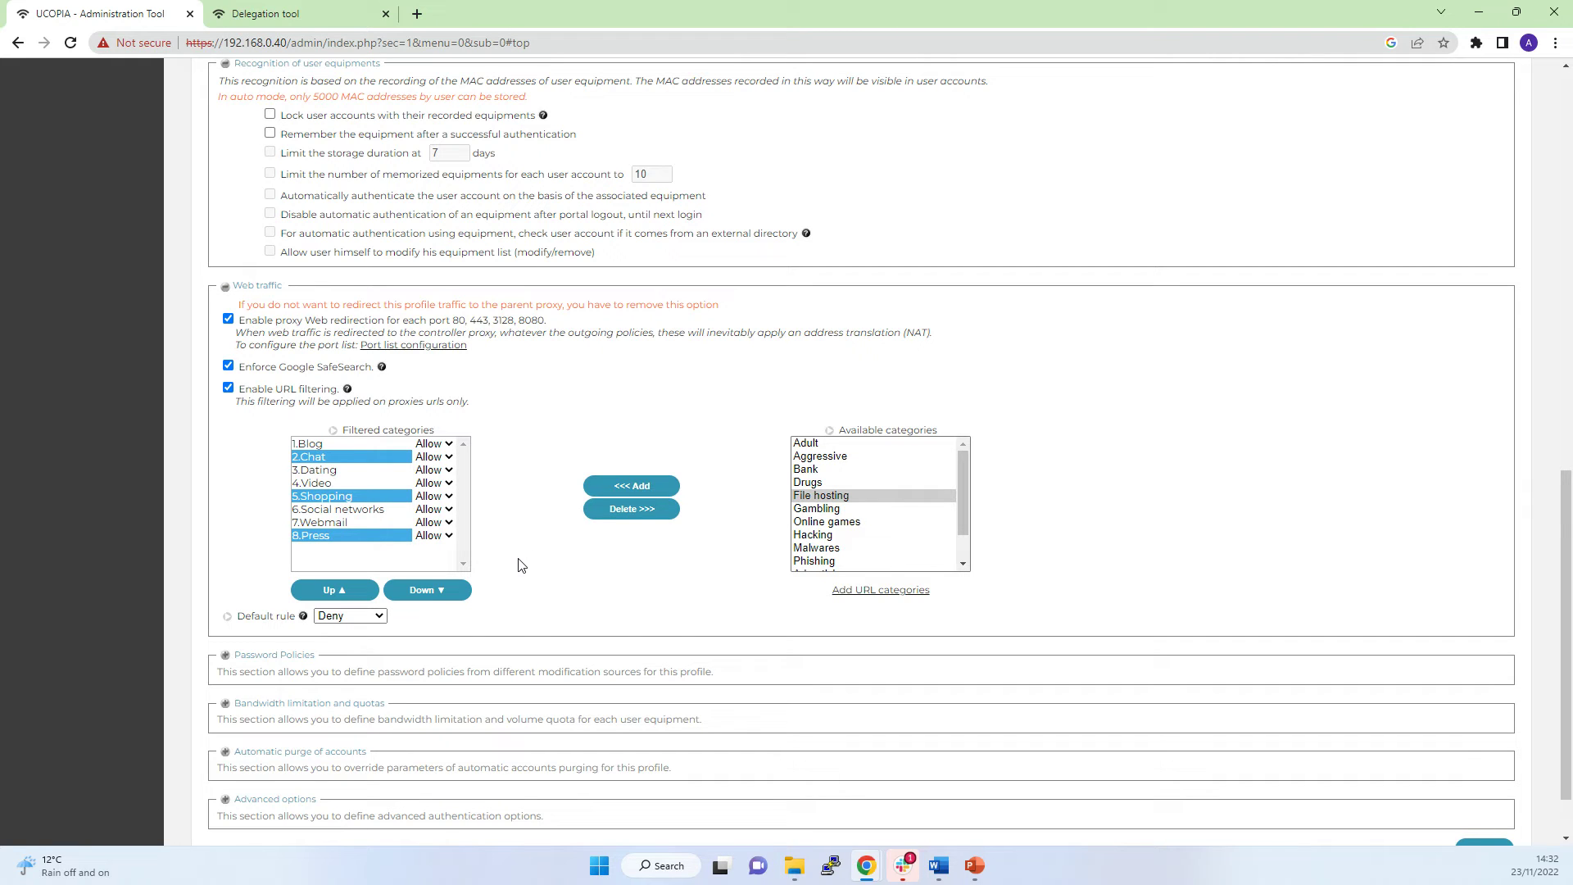
pyautogui.scroll(2, 848, 515)
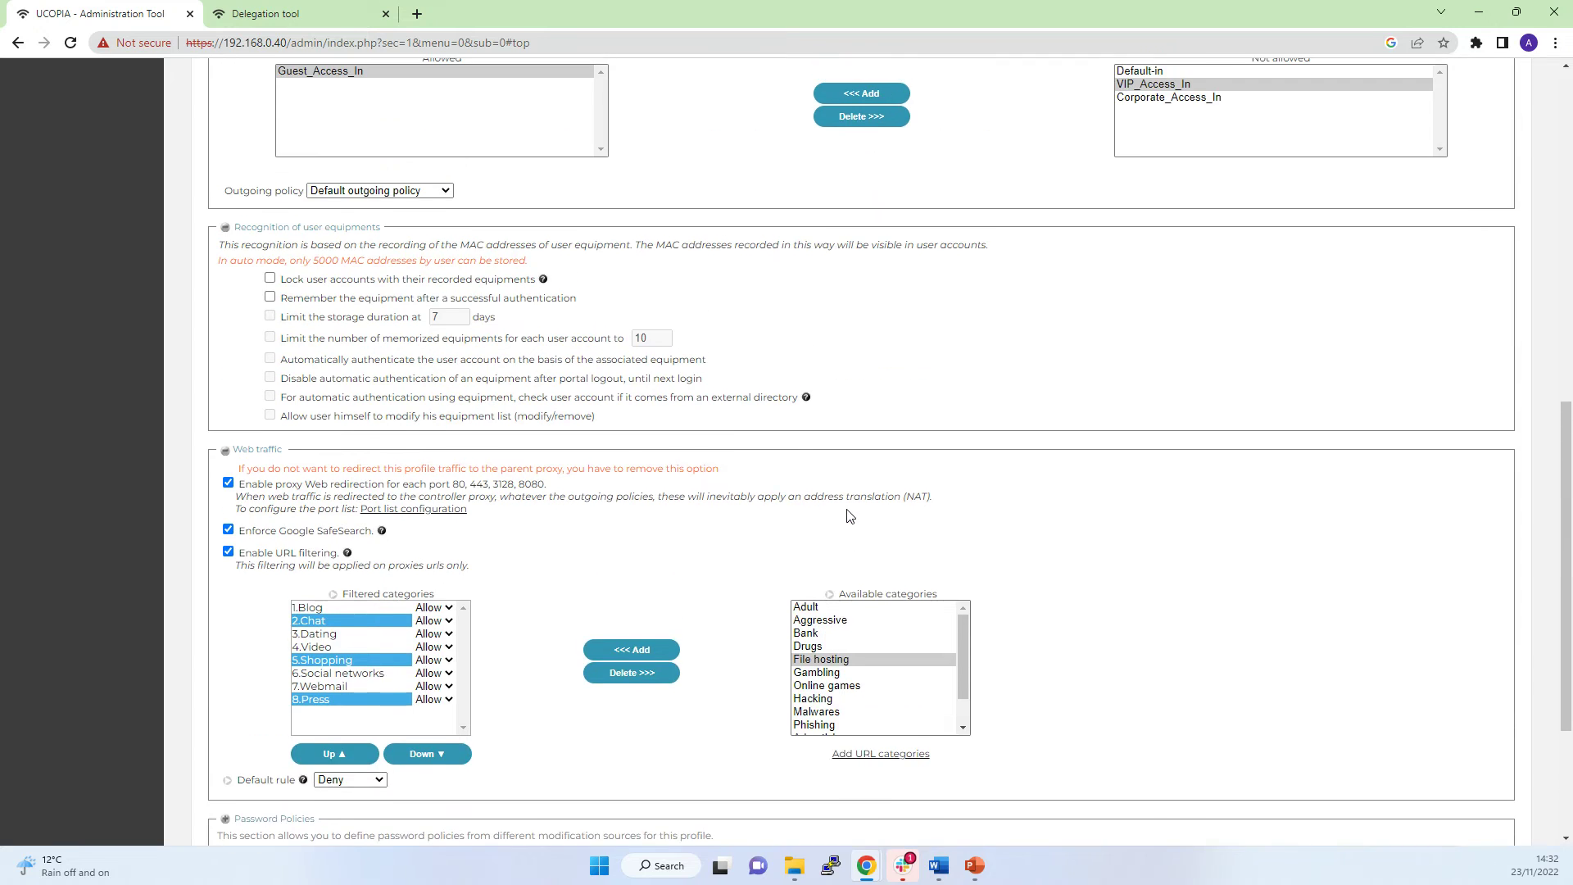
pyautogui.scroll(-3, 848, 514)
pyautogui.click(852, 459)
pyautogui.scroll(-1, 846, 468)
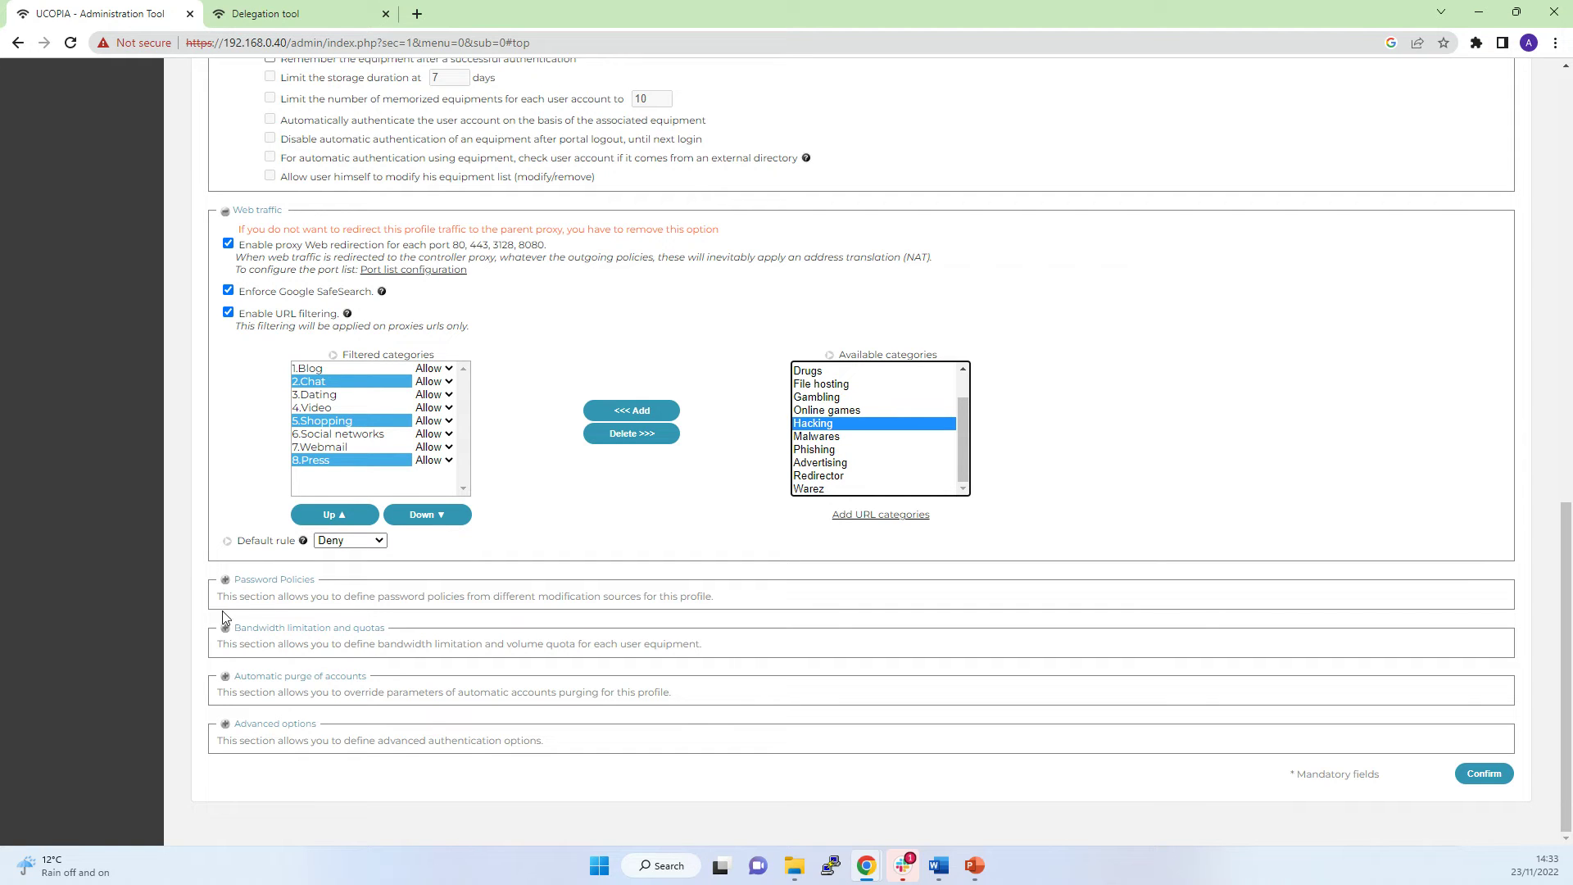
# Expand Password Policies and Bandwidth limitation and quotas, showing no bandwidth limits.
pyautogui.click(226, 583)
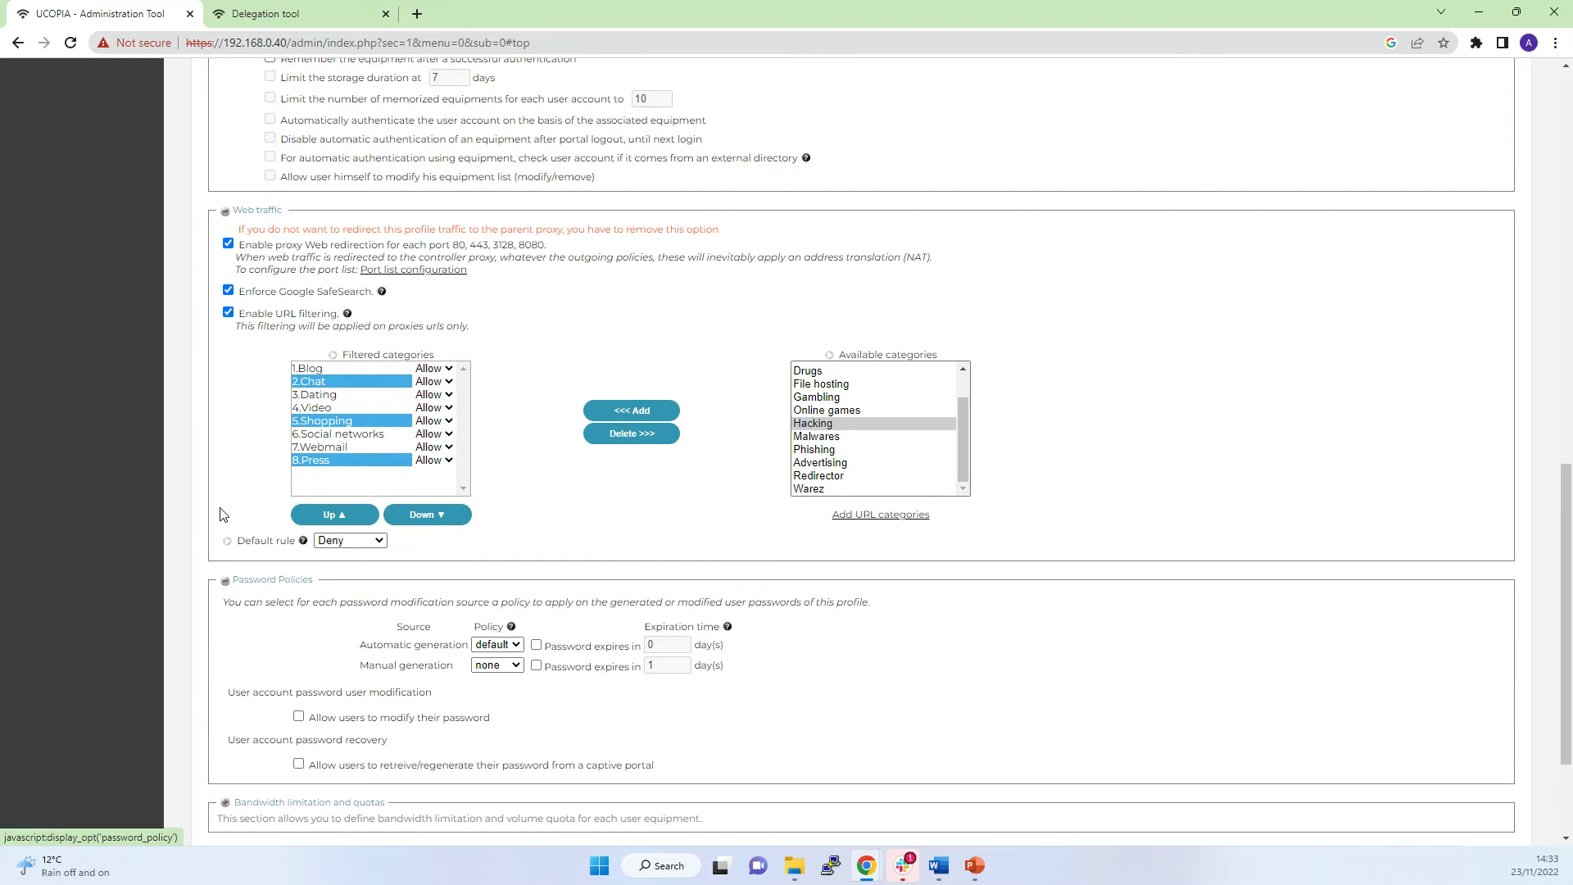
pyautogui.scroll(-2, 513, 344)
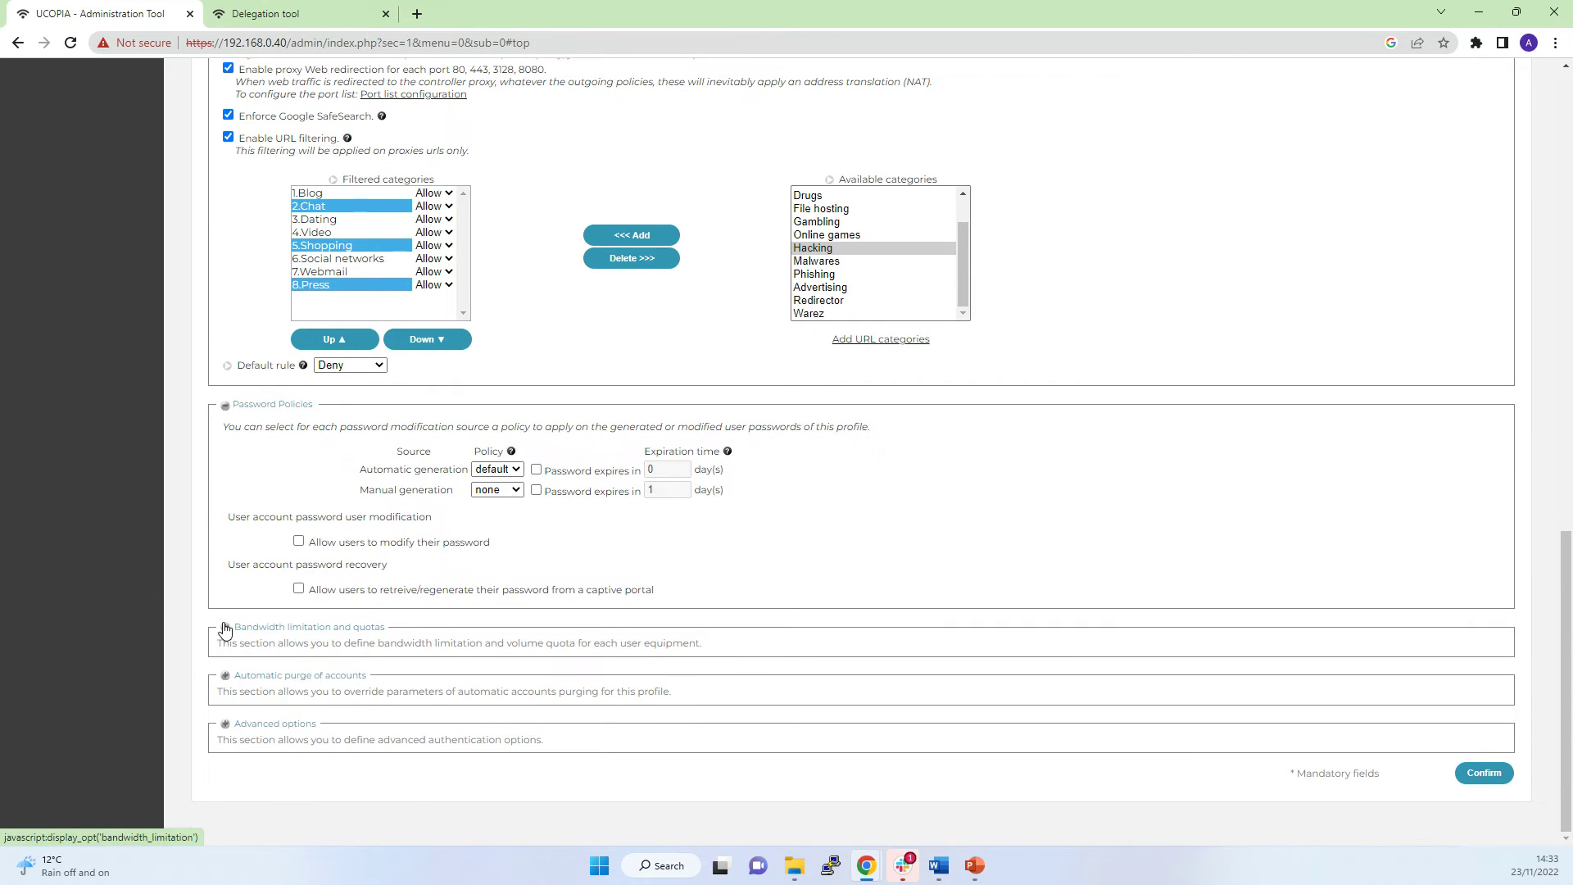
pyautogui.click(221, 628)
pyautogui.scroll(-1, 182, 580)
pyautogui.scroll(-1, 182, 580)
pyautogui.click(439, 579)
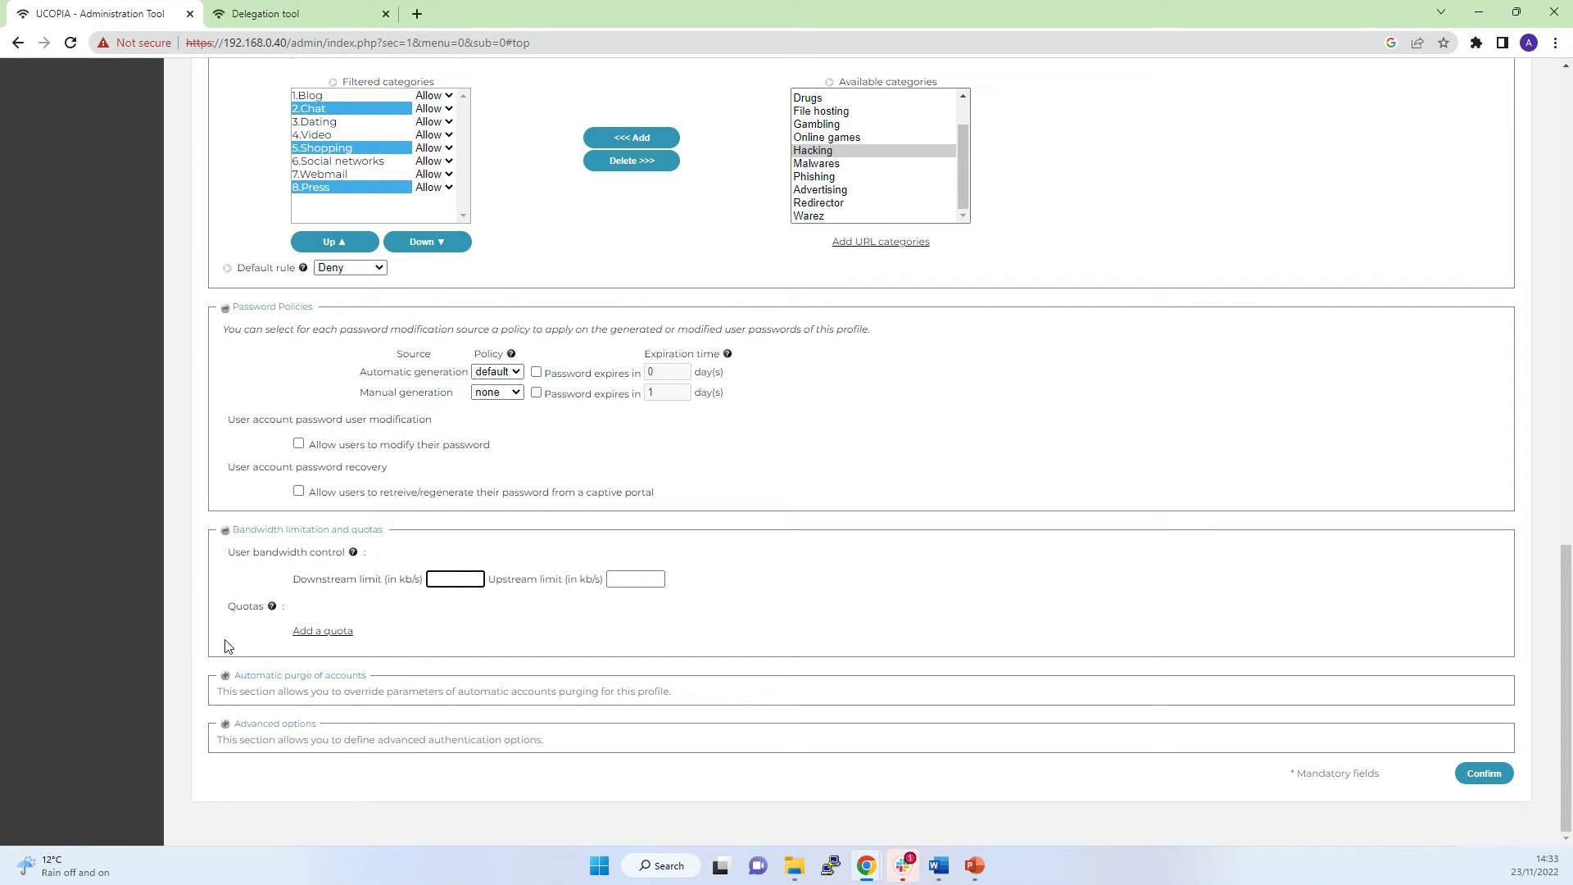
# Expand Automatic purge and Advanced options: increased portal security, one device per login.
pyautogui.click(226, 681)
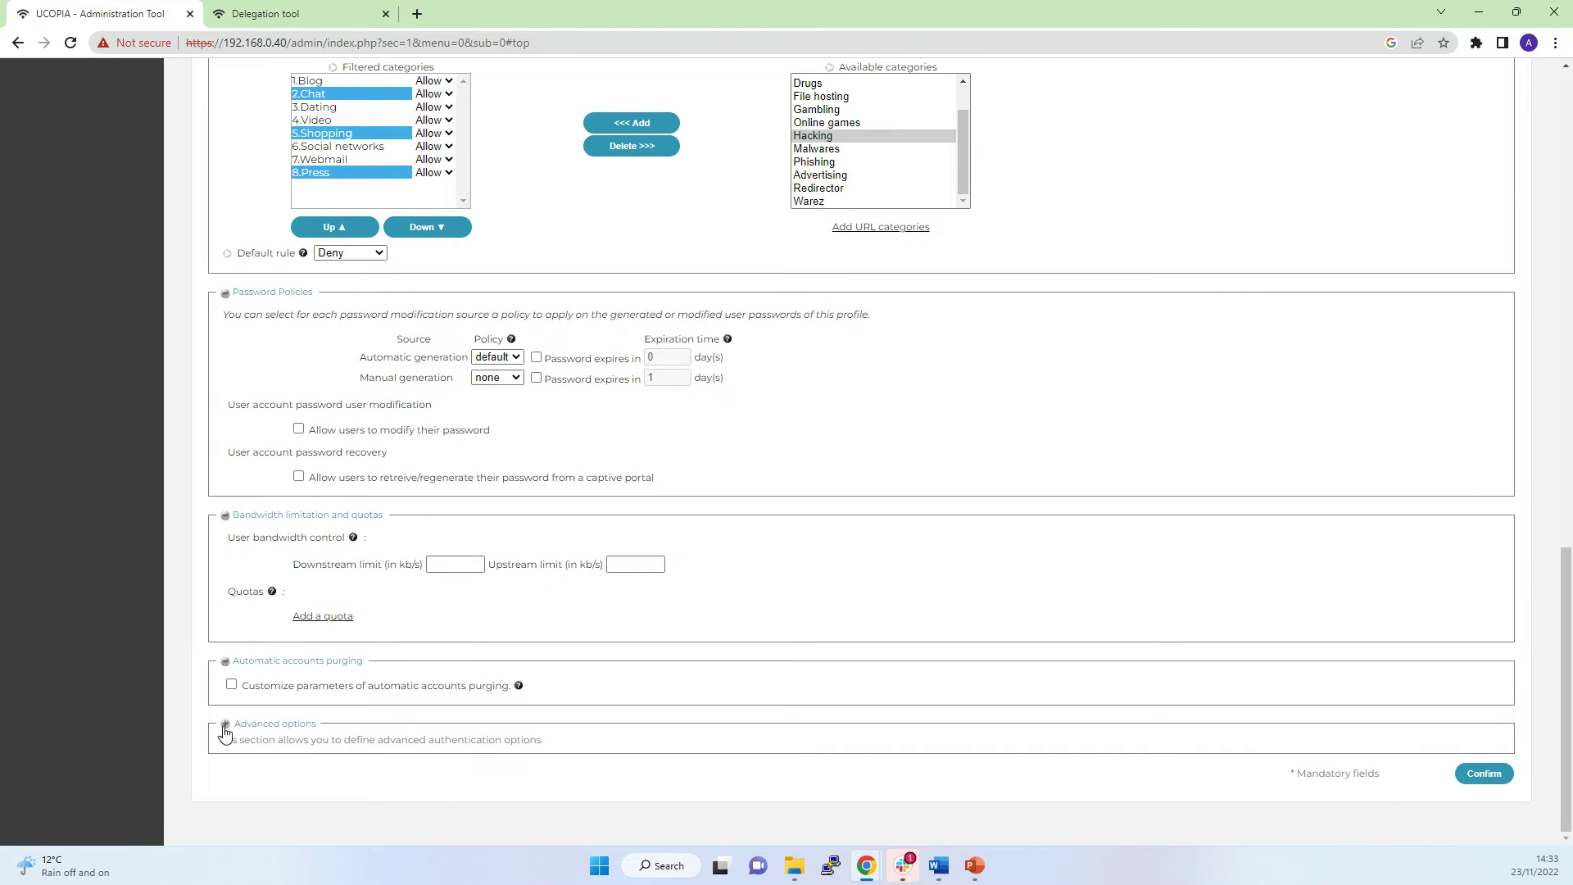
pyautogui.click(226, 732)
pyautogui.scroll(-5, 484, 565)
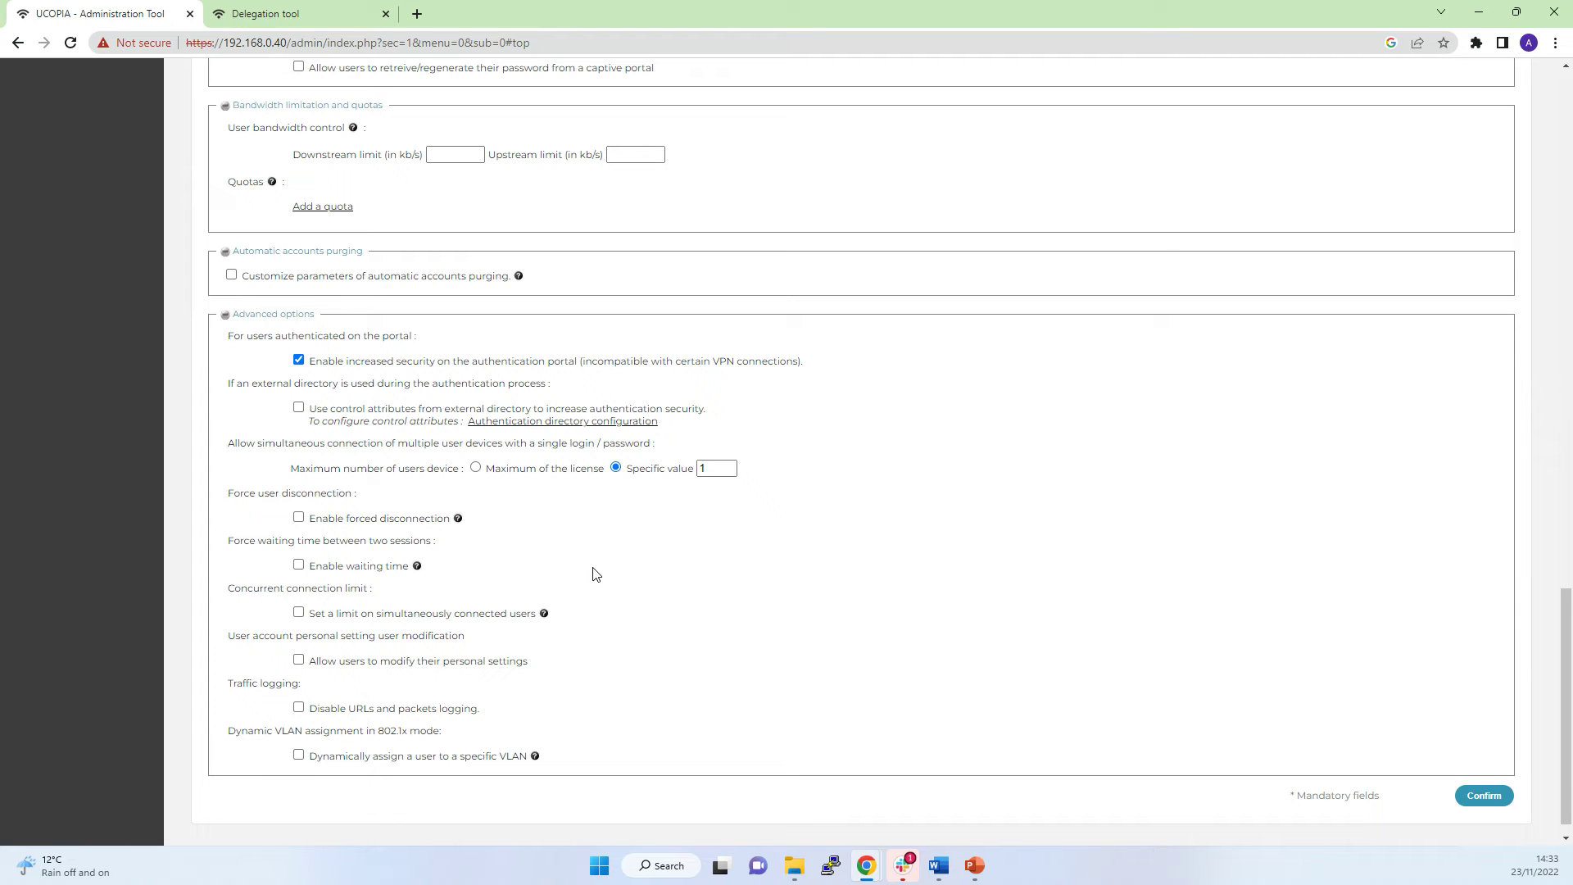
pyautogui.scroll(6, 596, 586)
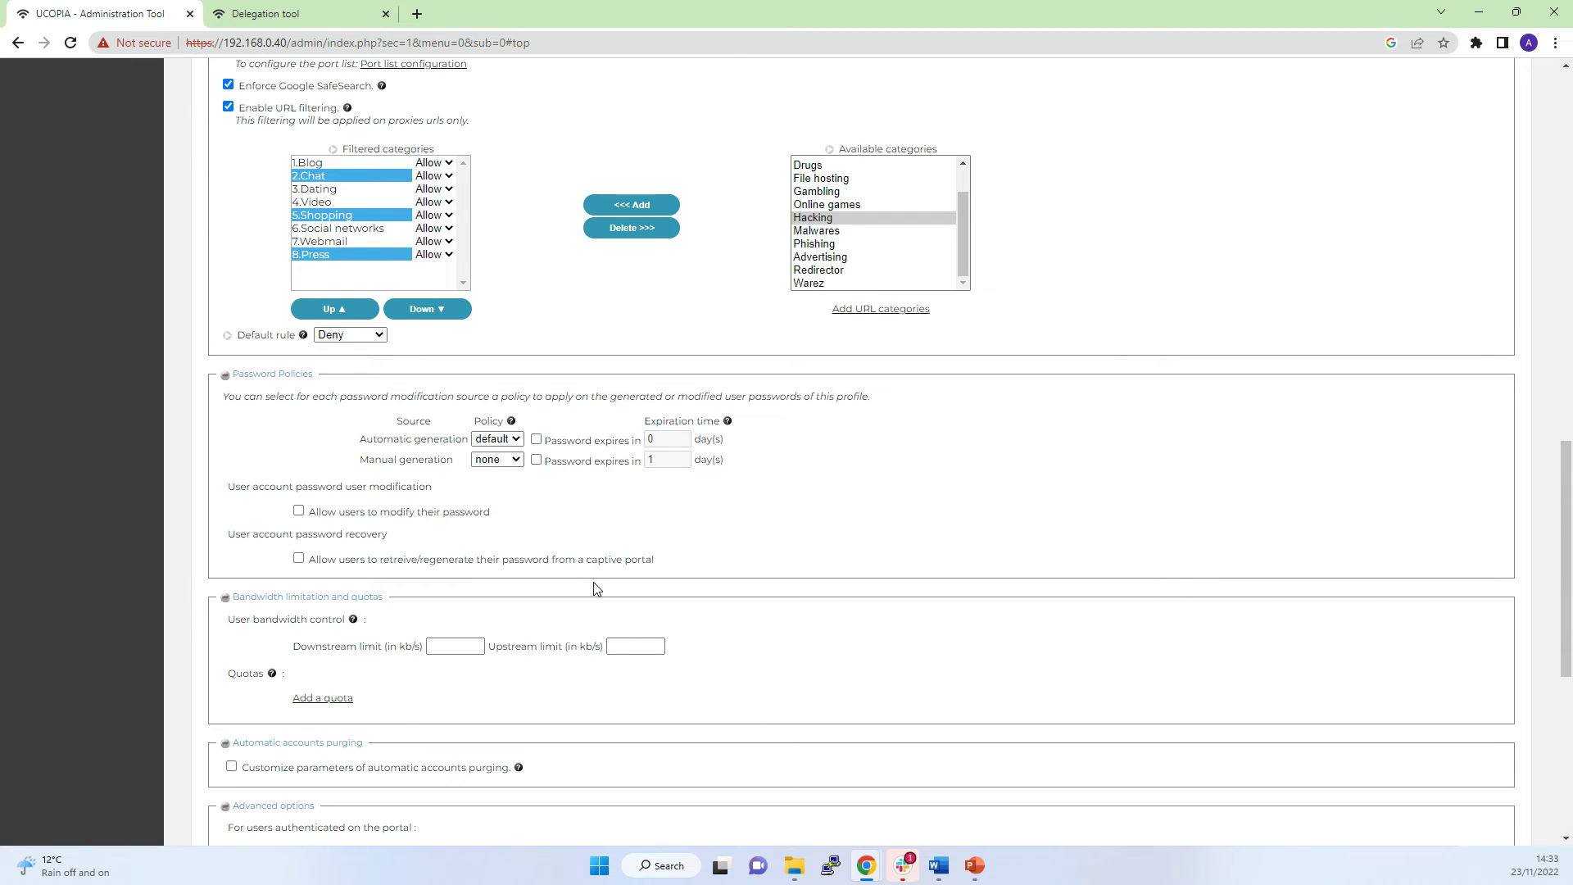
pyautogui.scroll(15, 596, 589)
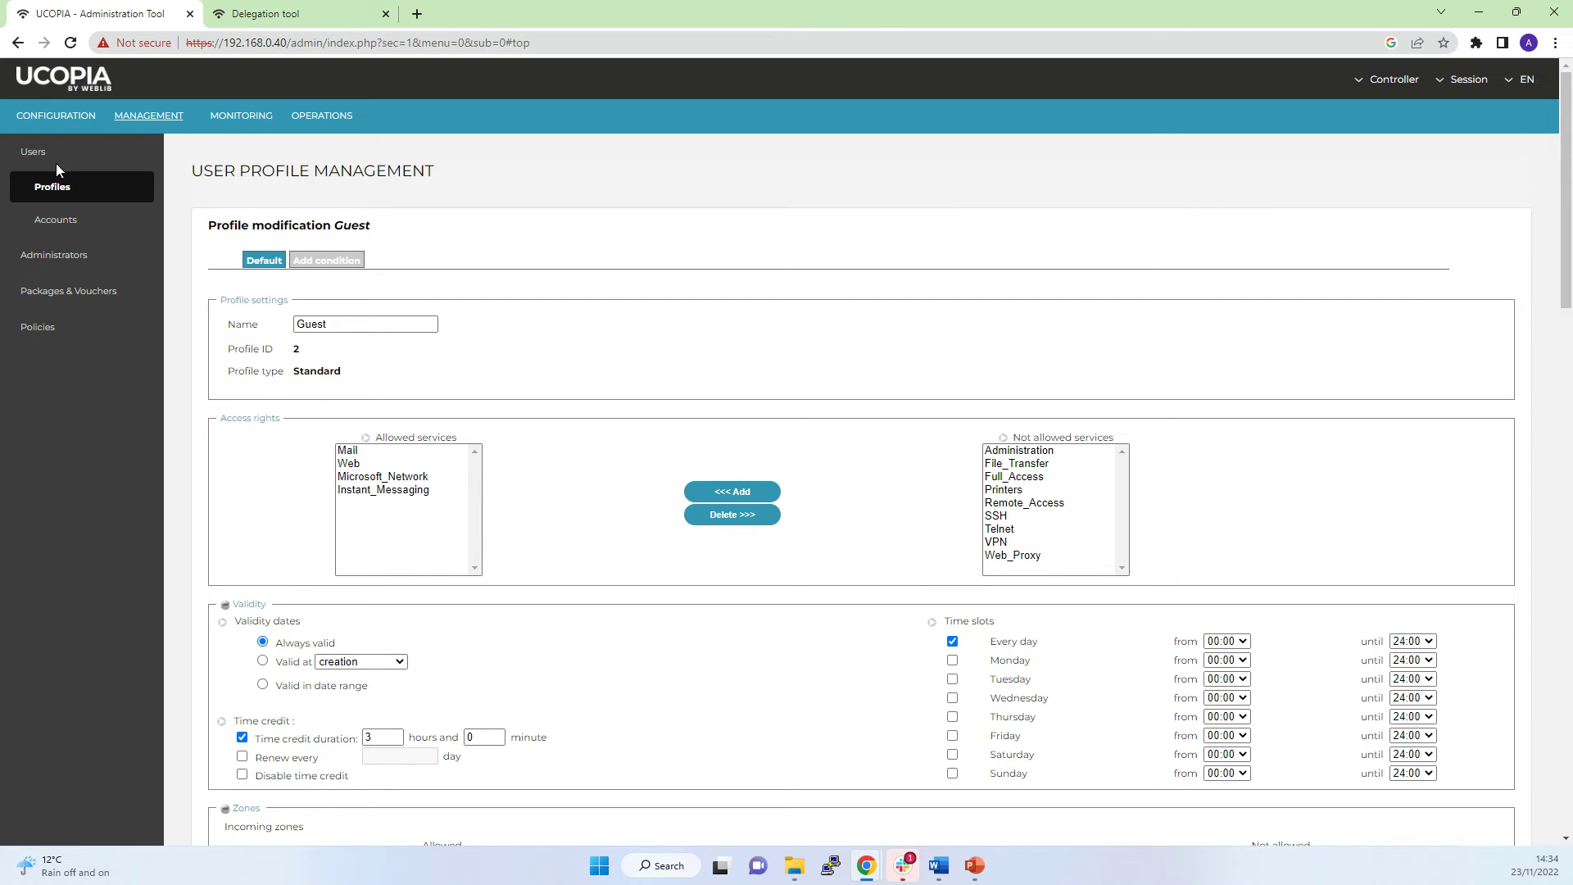
# Go to the Portals page under CONFIGURATION > Customization.
pyautogui.click(59, 121)
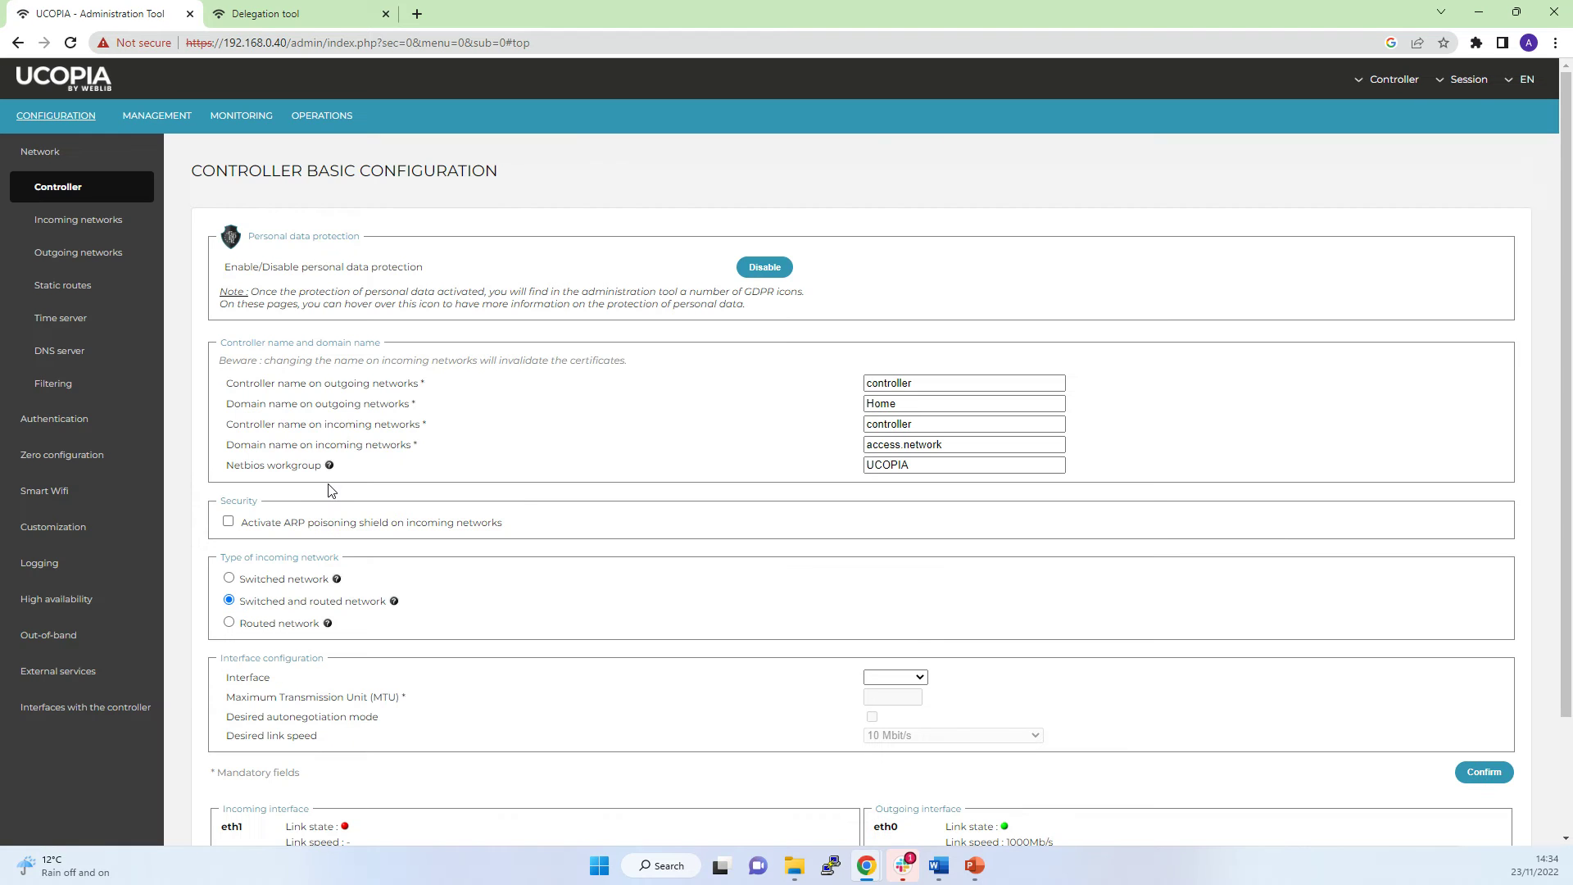
pyautogui.click(59, 529)
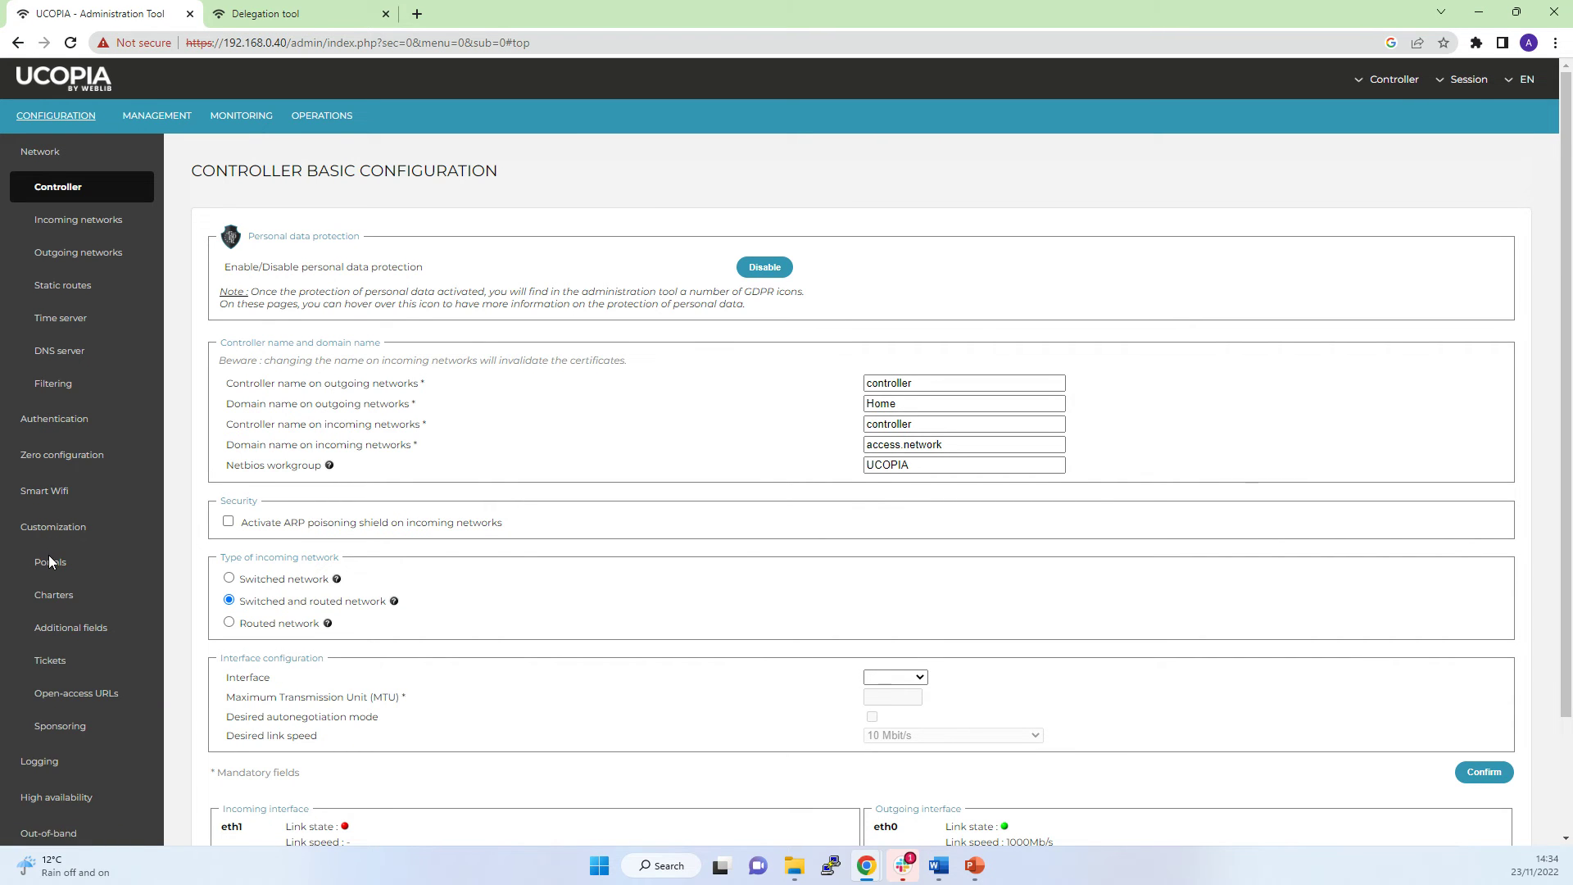
pyautogui.click(47, 565)
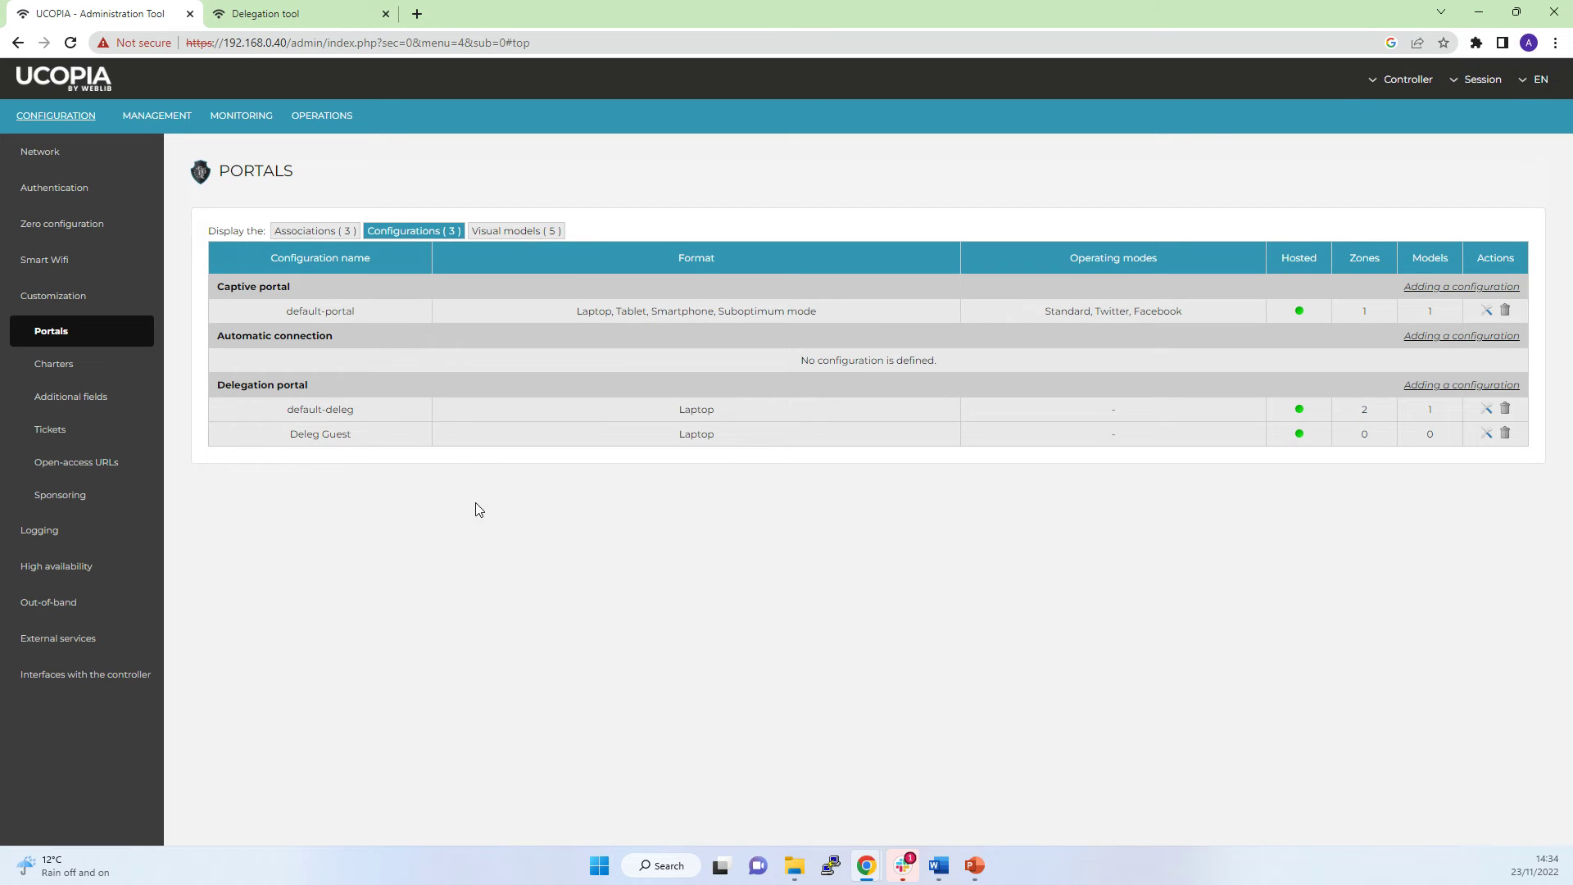
# Browse the Associations and Configurations tabs, then list the five visual models and their preview options.
pyautogui.click(315, 232)
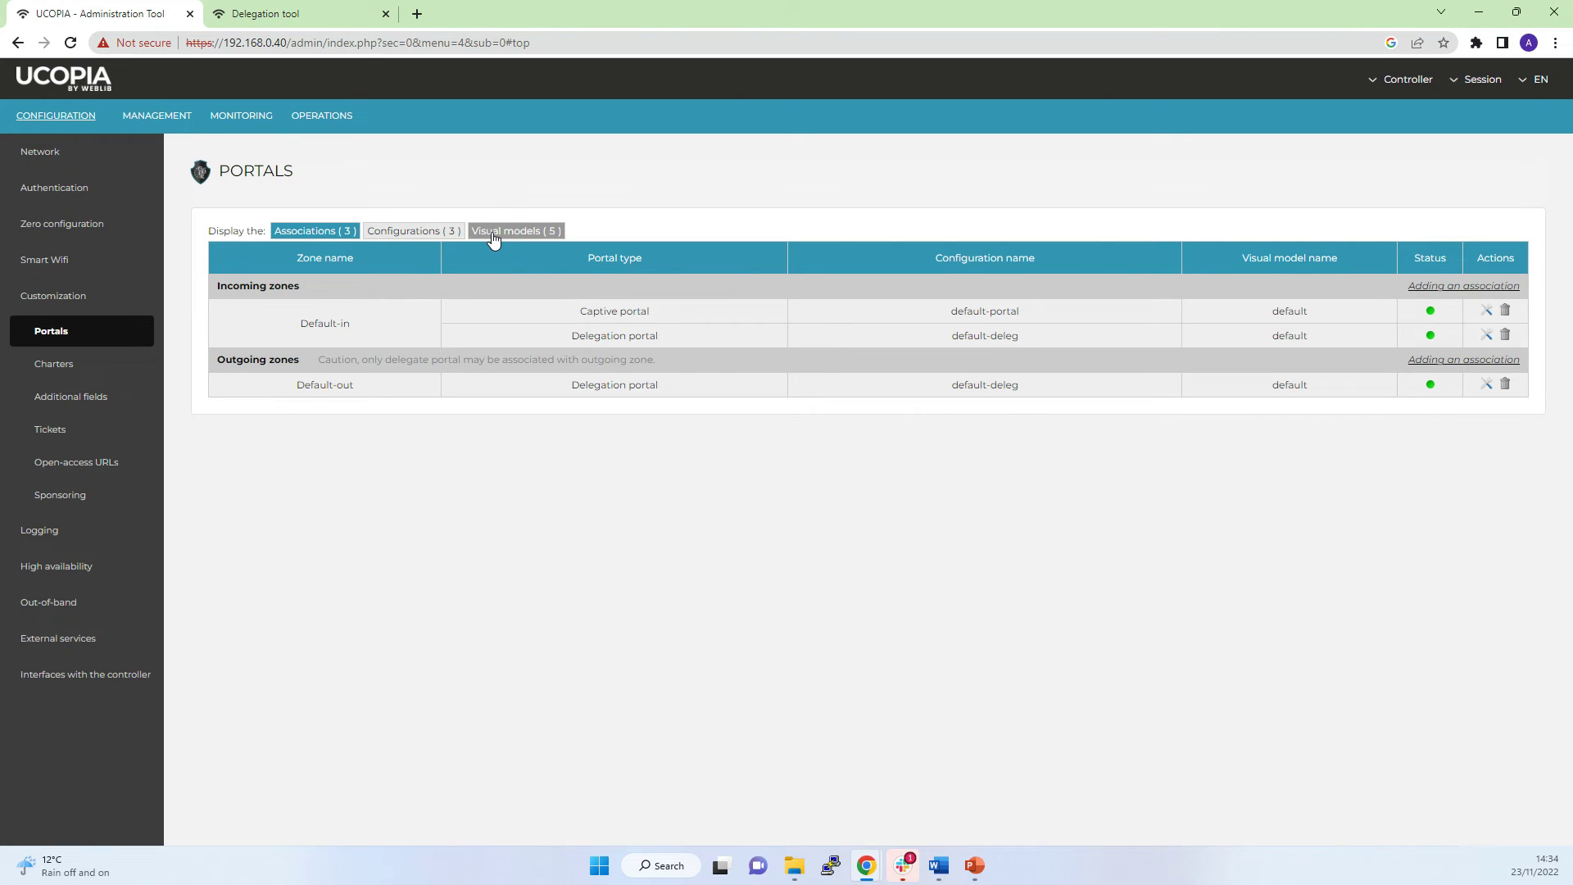
pyautogui.click(493, 232)
pyautogui.click(420, 236)
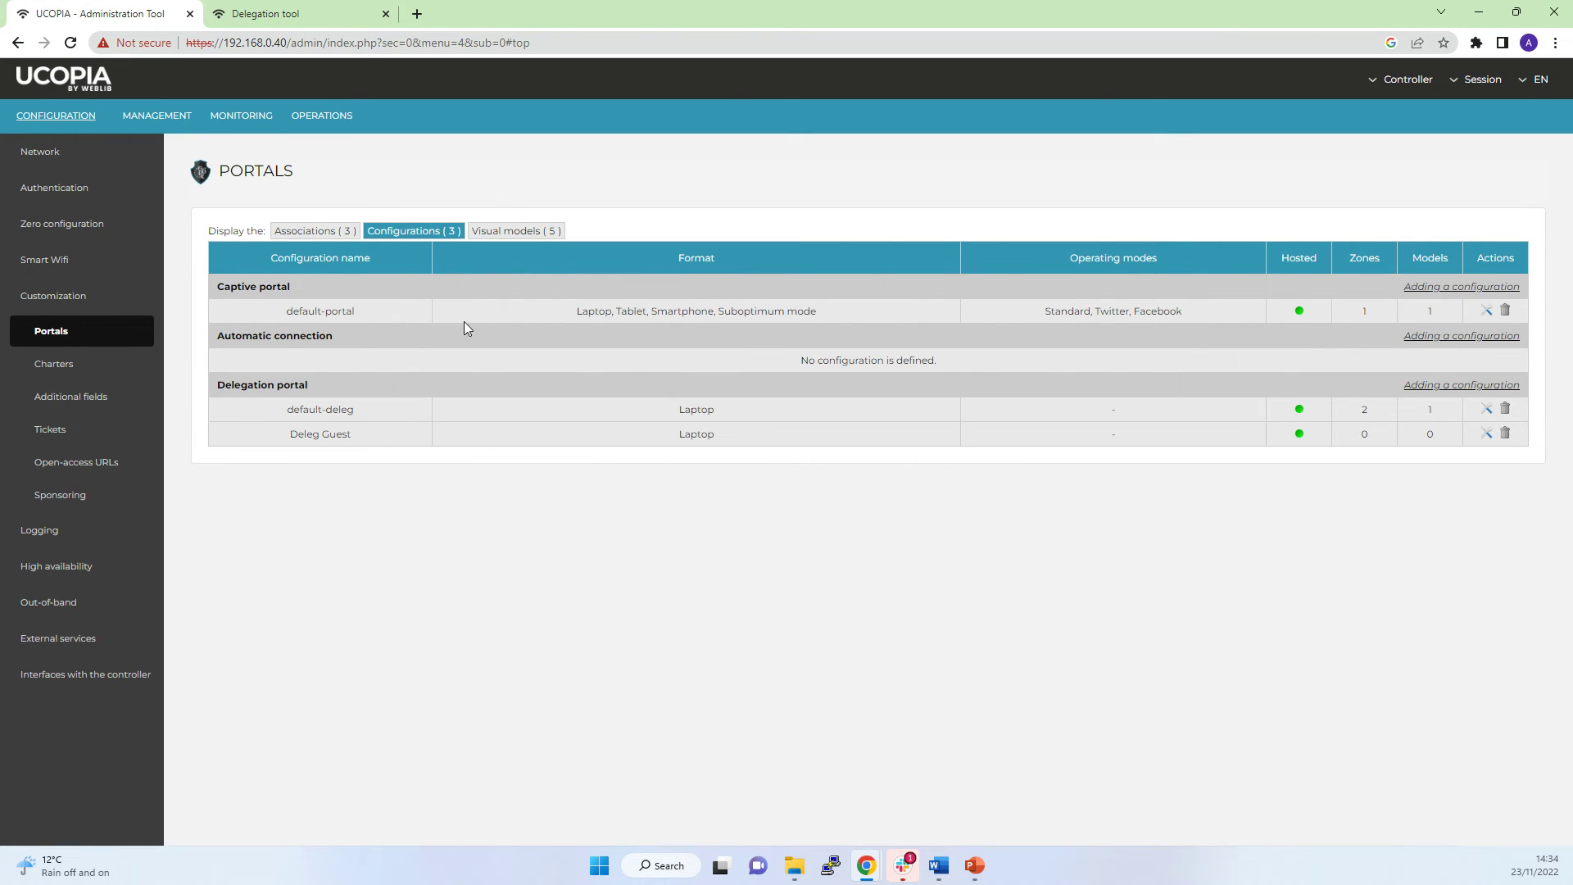
pyautogui.click(496, 233)
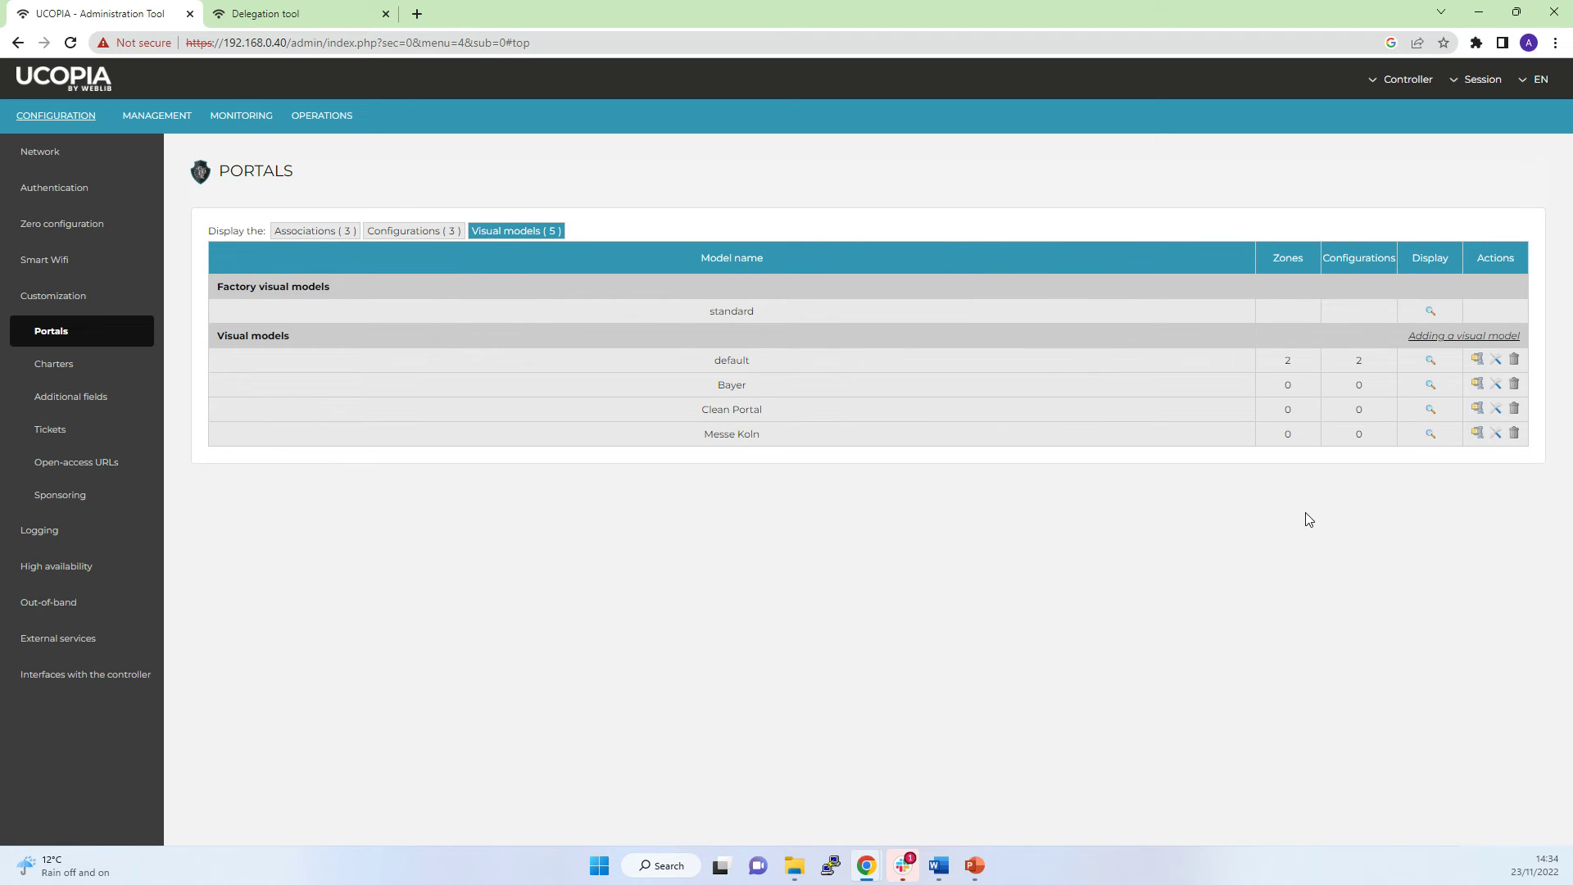
pyautogui.click(1430, 384)
pyautogui.click(999, 197)
# Preview the visual model's captive portal for the Default-in zone in a new tab.
pyautogui.click(1430, 408)
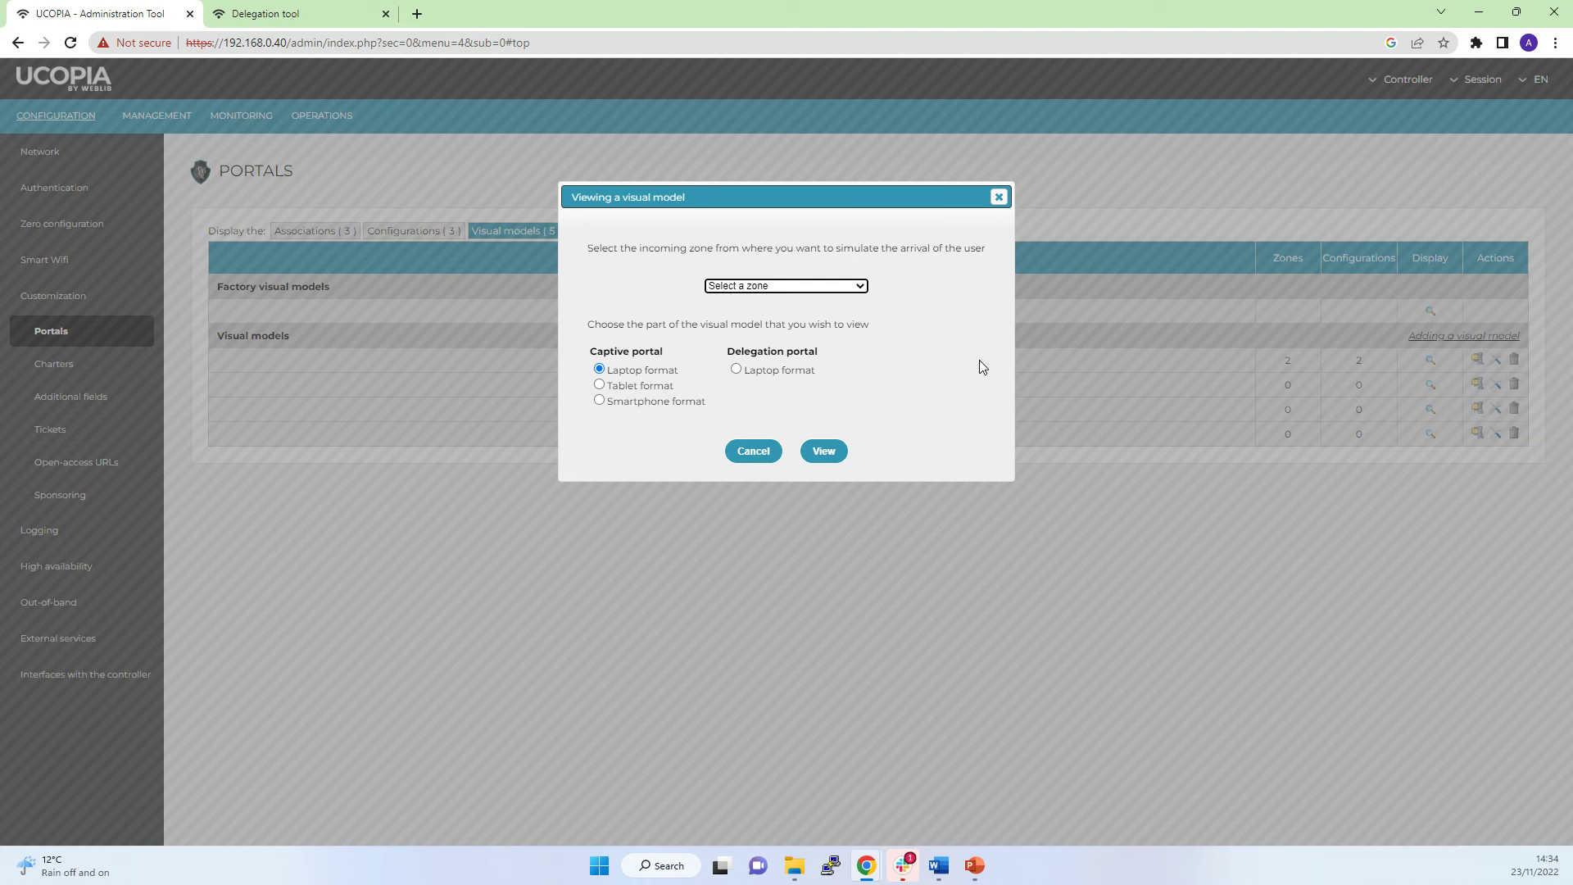
pyautogui.click(741, 286)
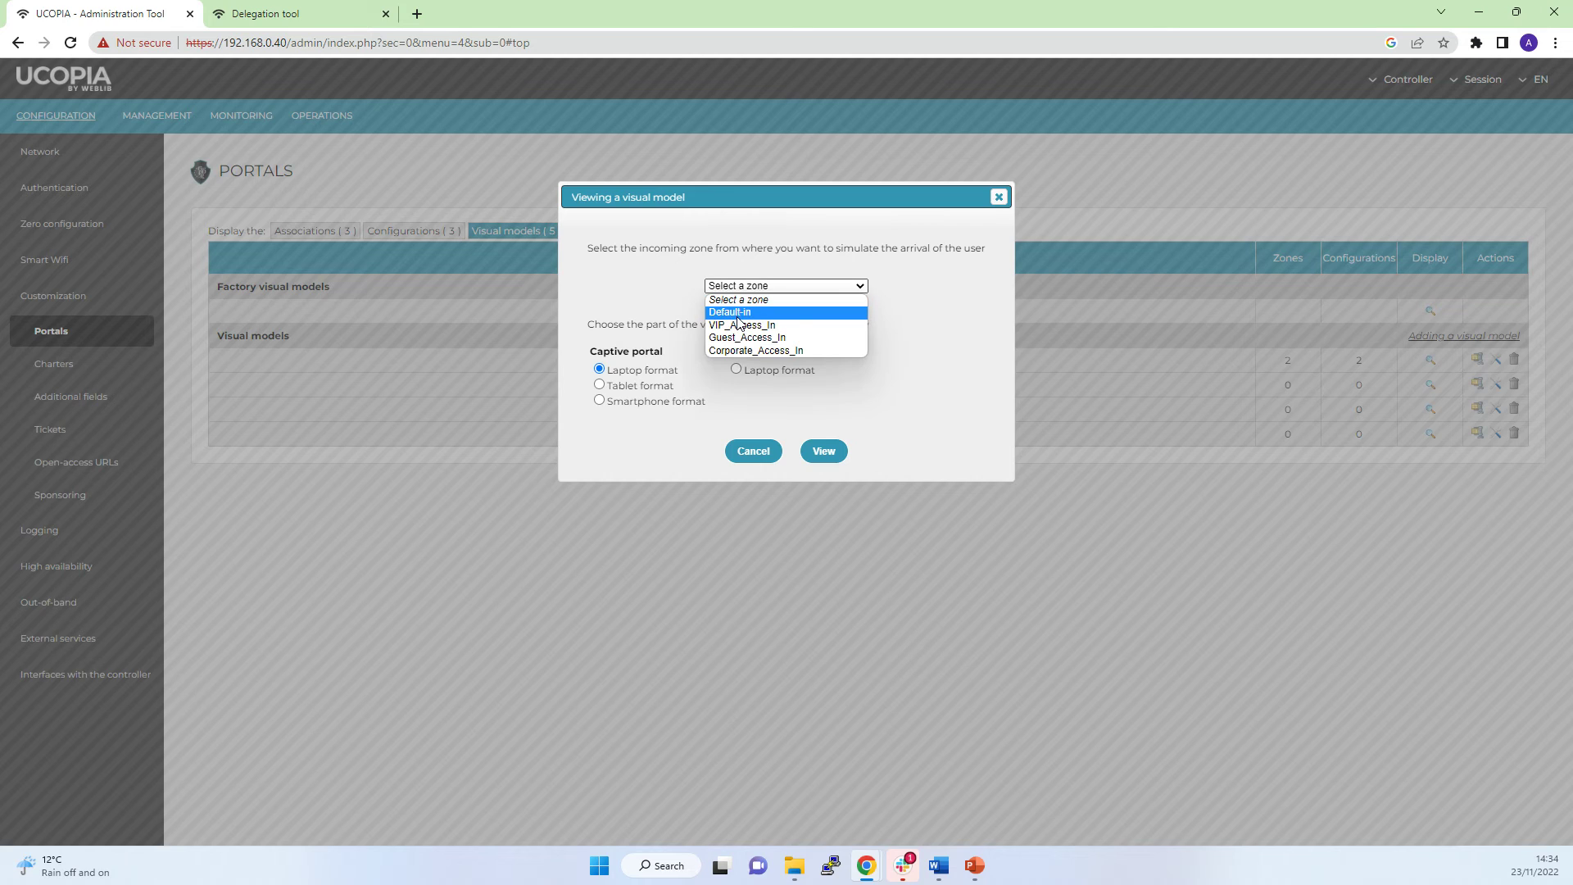
pyautogui.click(737, 314)
pyautogui.click(824, 451)
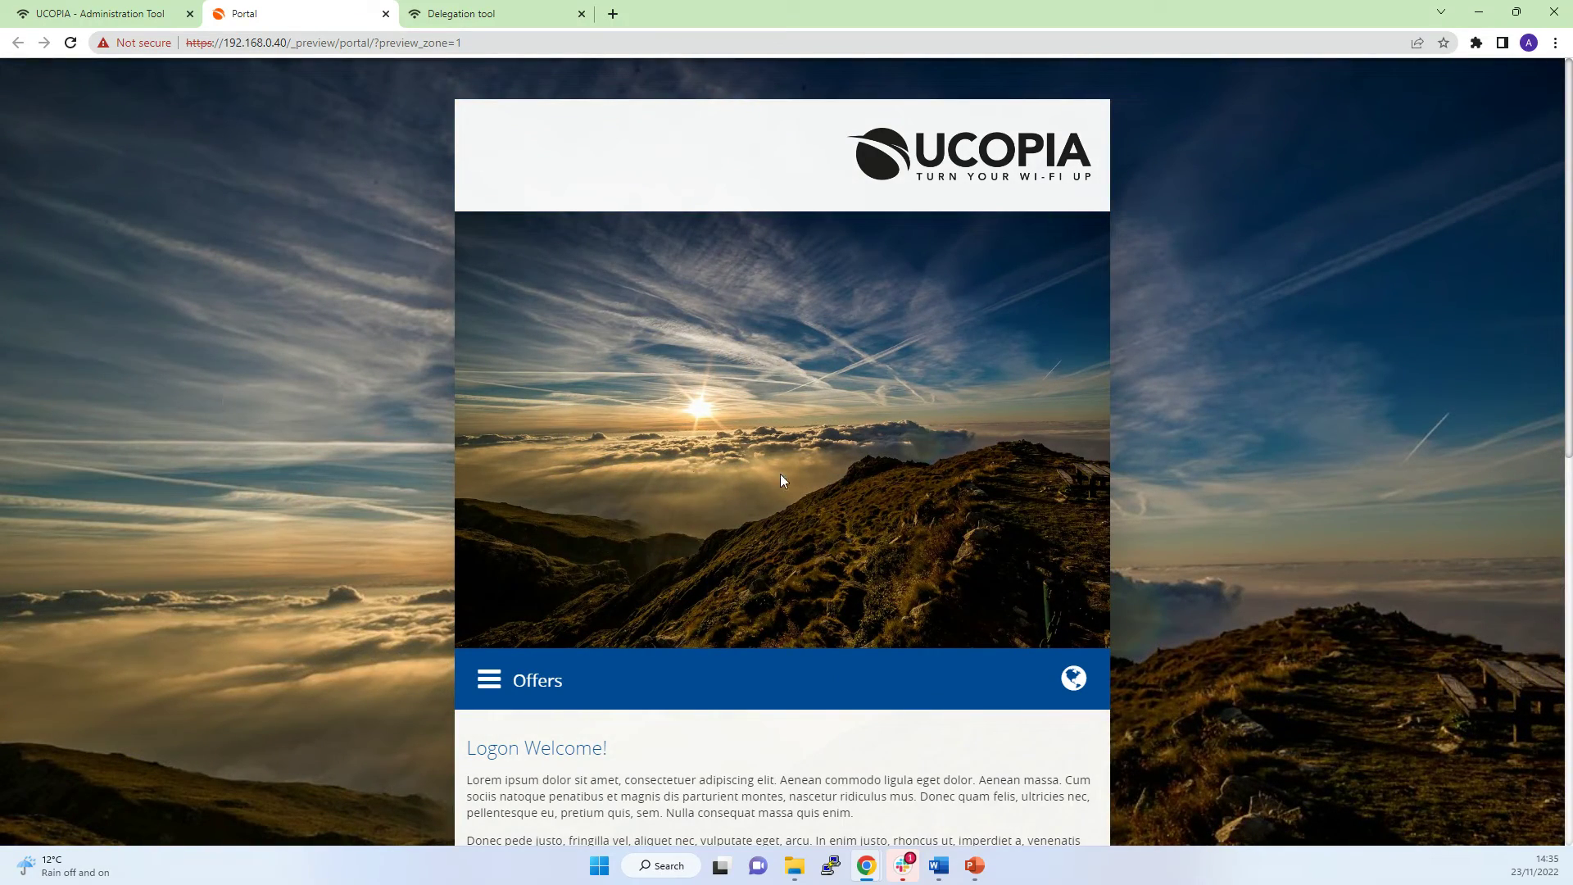
pyautogui.scroll(-1, 759, 424)
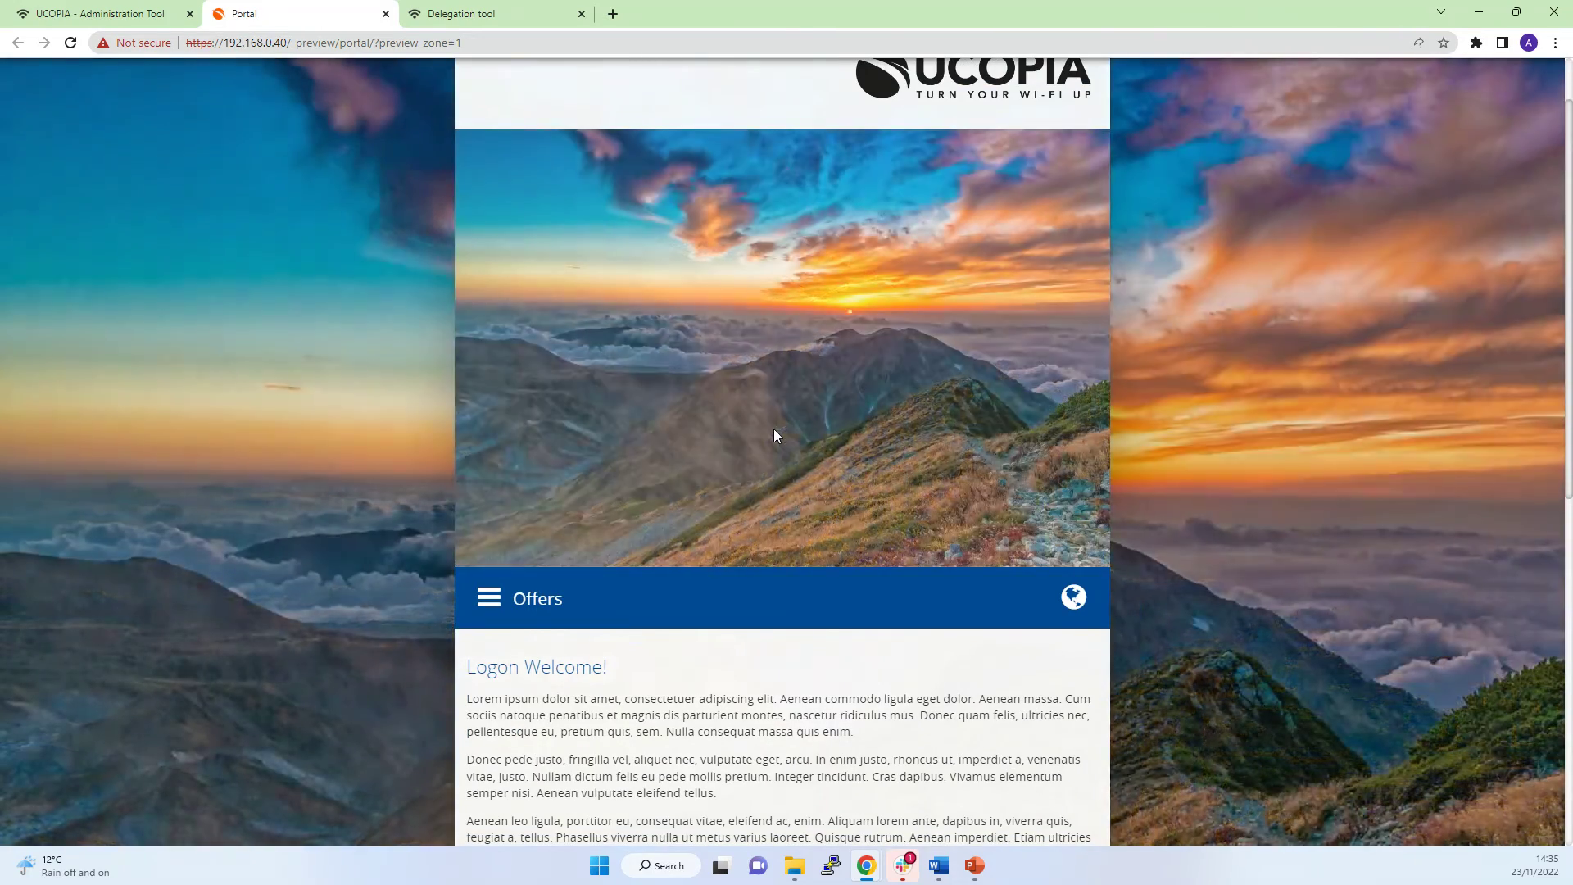
pyautogui.scroll(-2, 774, 432)
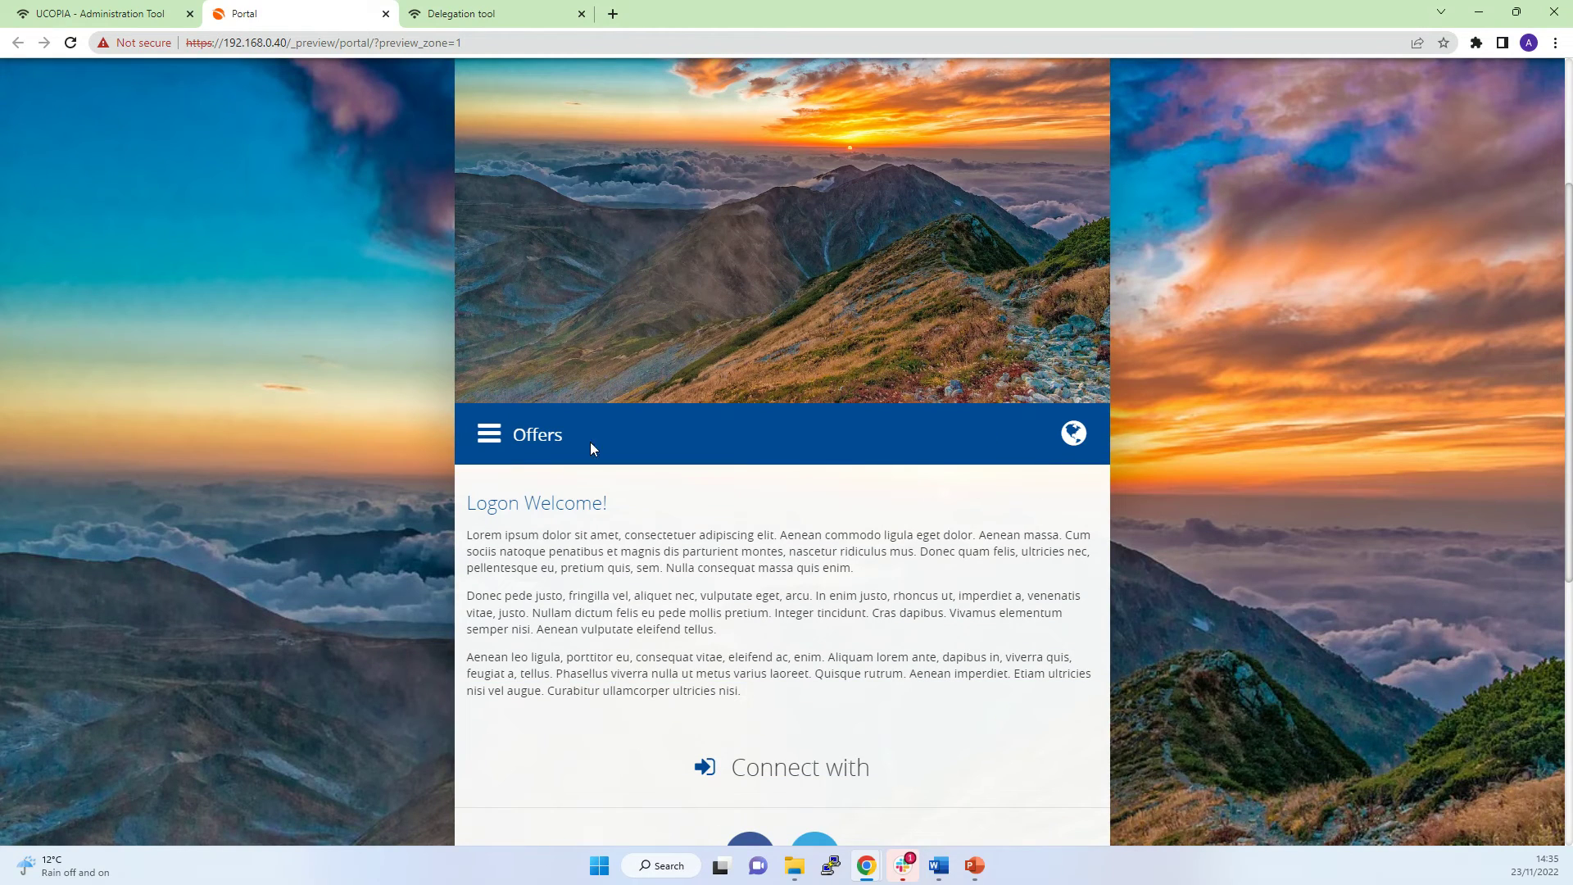
# Look through the portal's side menu of connection options and its language choices.
pyautogui.click(492, 437)
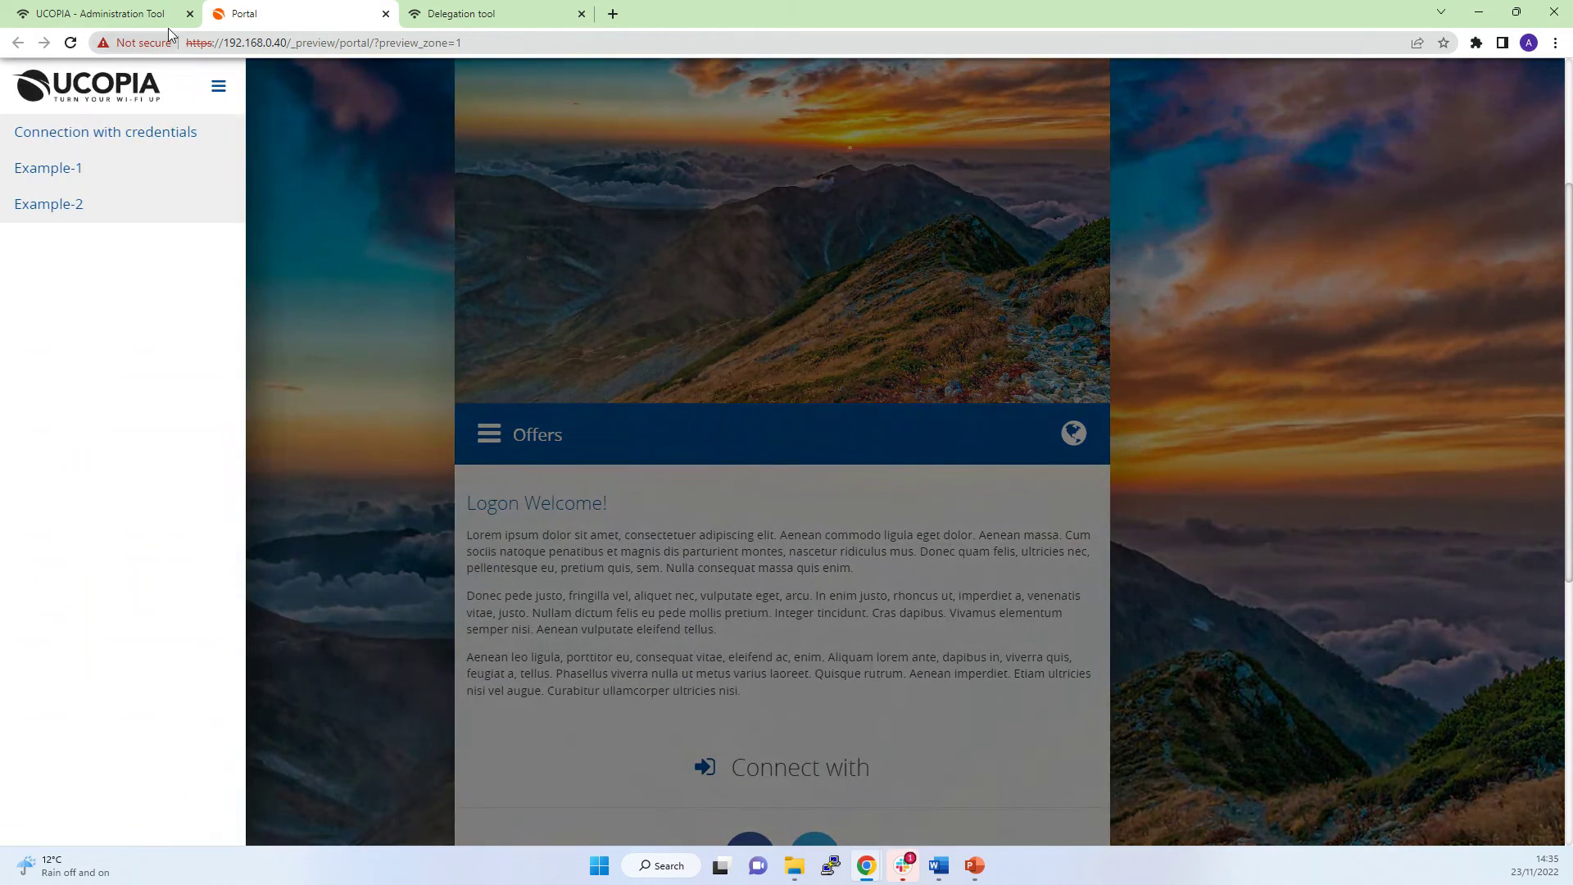
pyautogui.click(1078, 426)
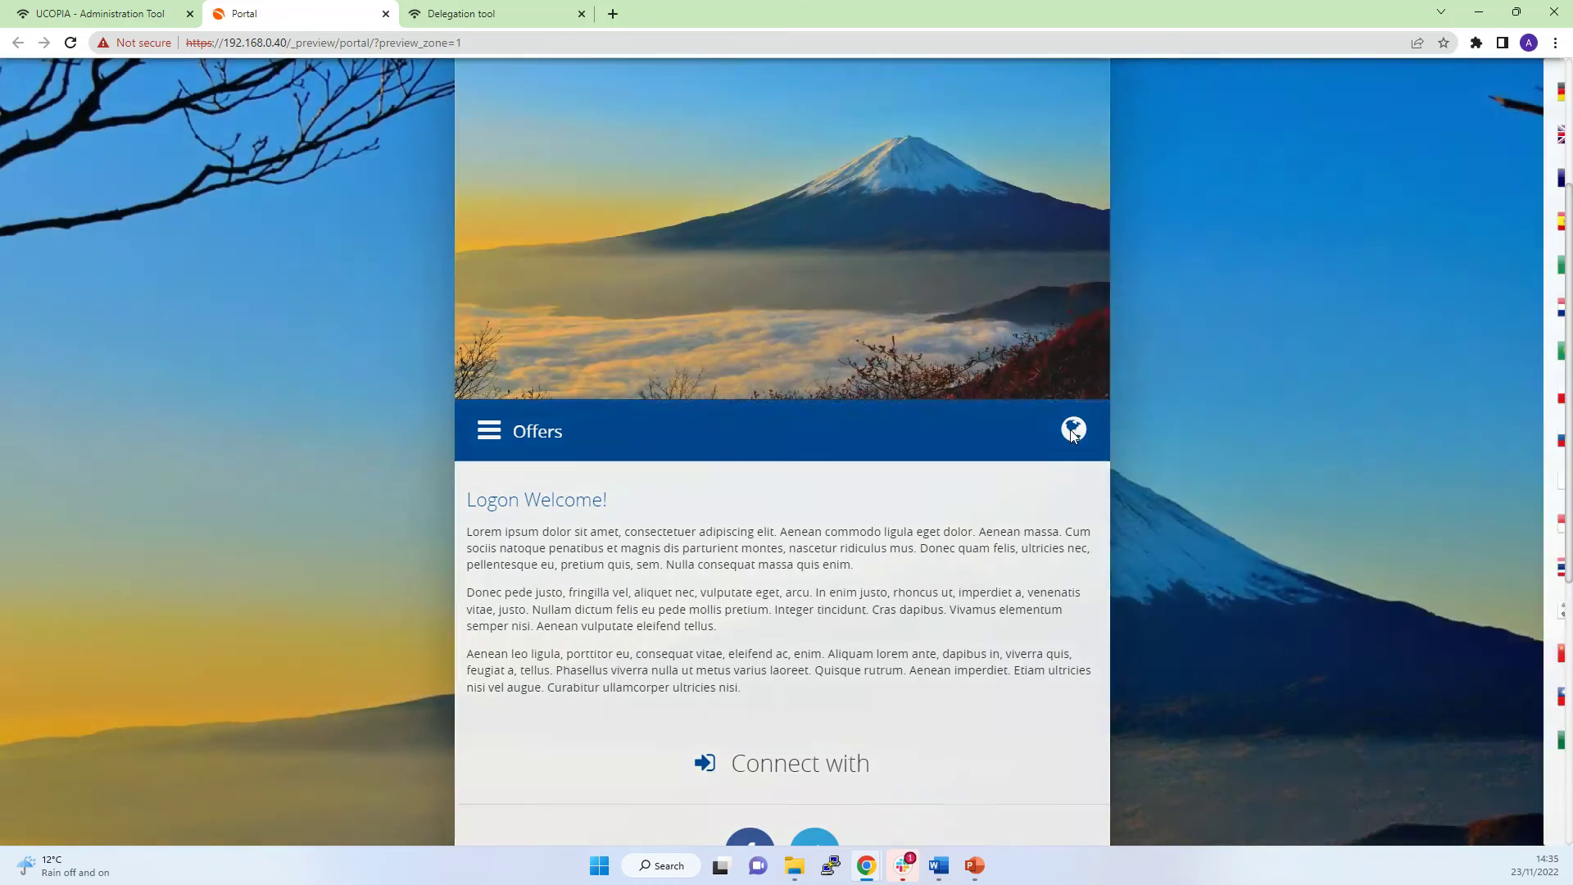
pyautogui.click(1070, 433)
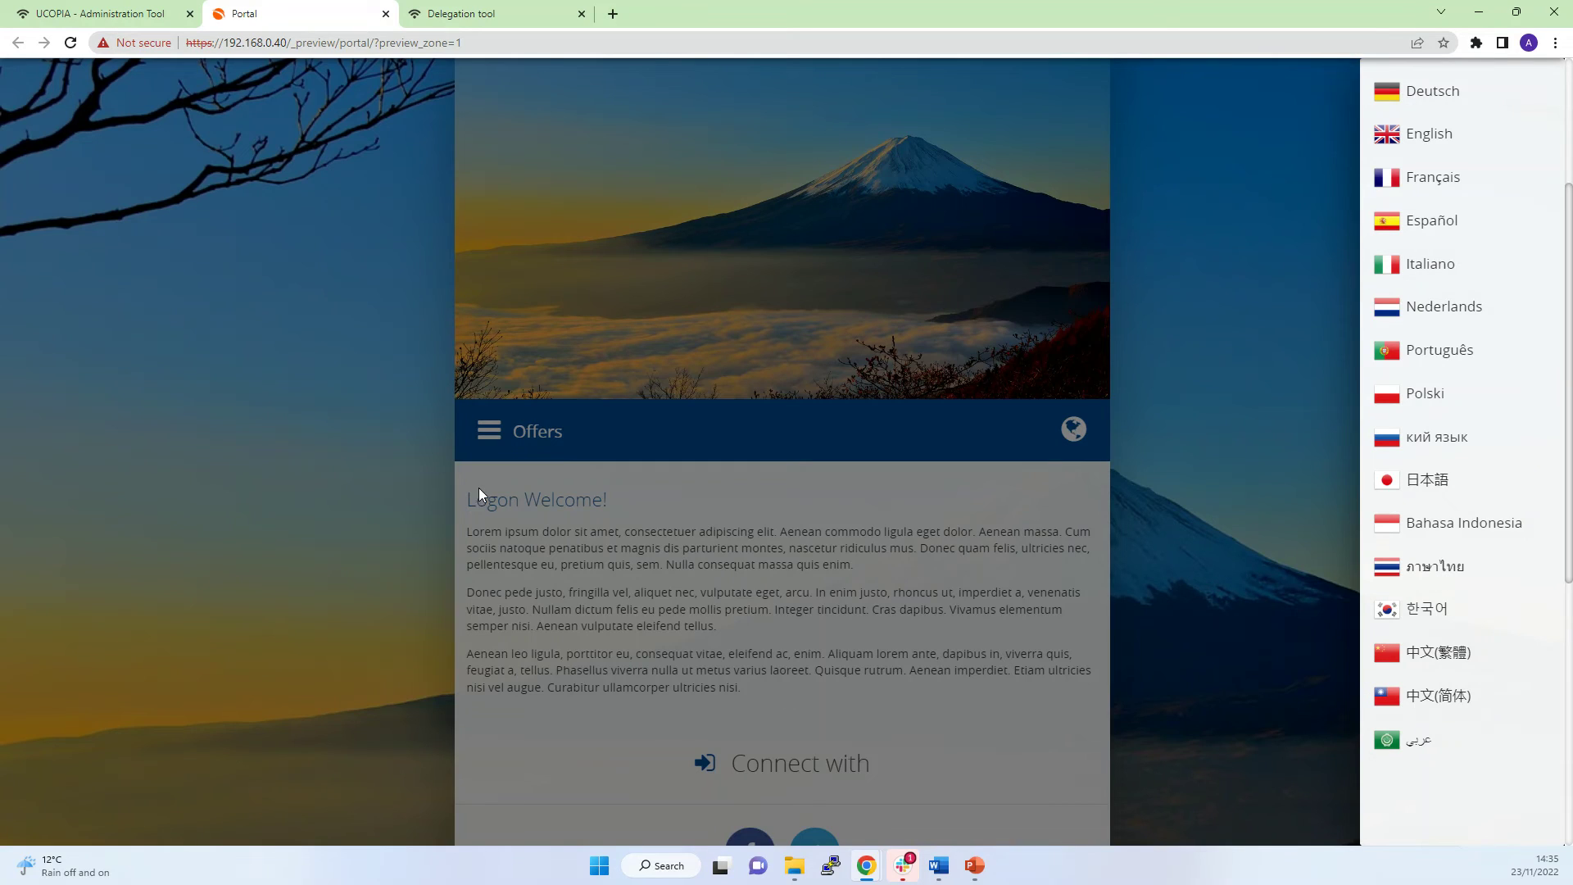
pyautogui.click(518, 547)
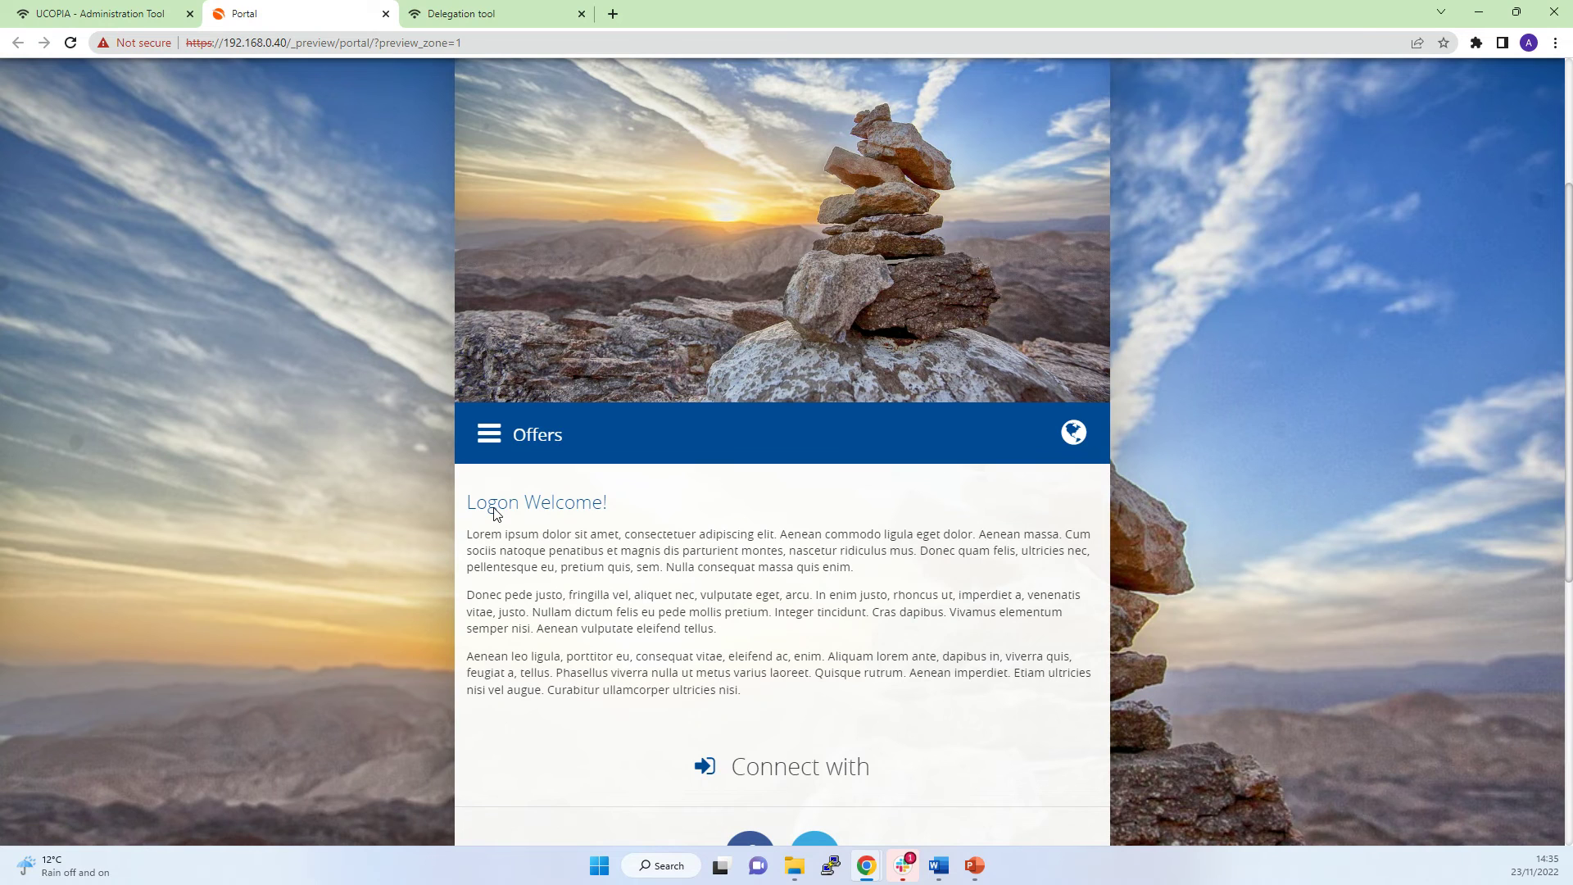
# Scroll down to the portal's Login and Password sign-in fields.
pyautogui.scroll(-3, 496, 513)
pyautogui.scroll(-2, 673, 338)
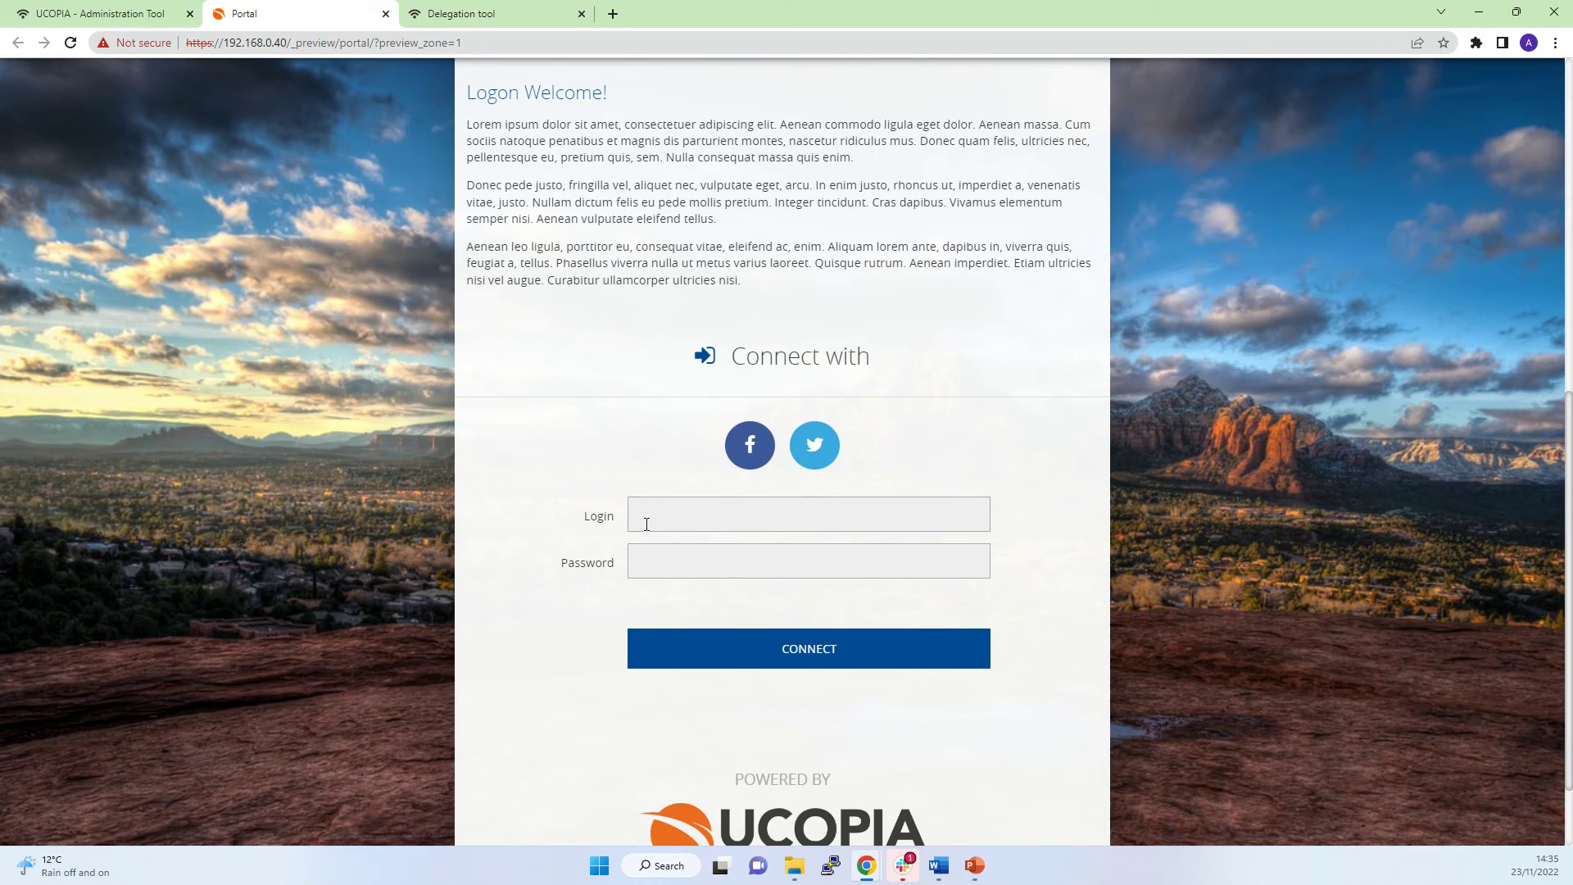
pyautogui.scroll(-2, 622, 418)
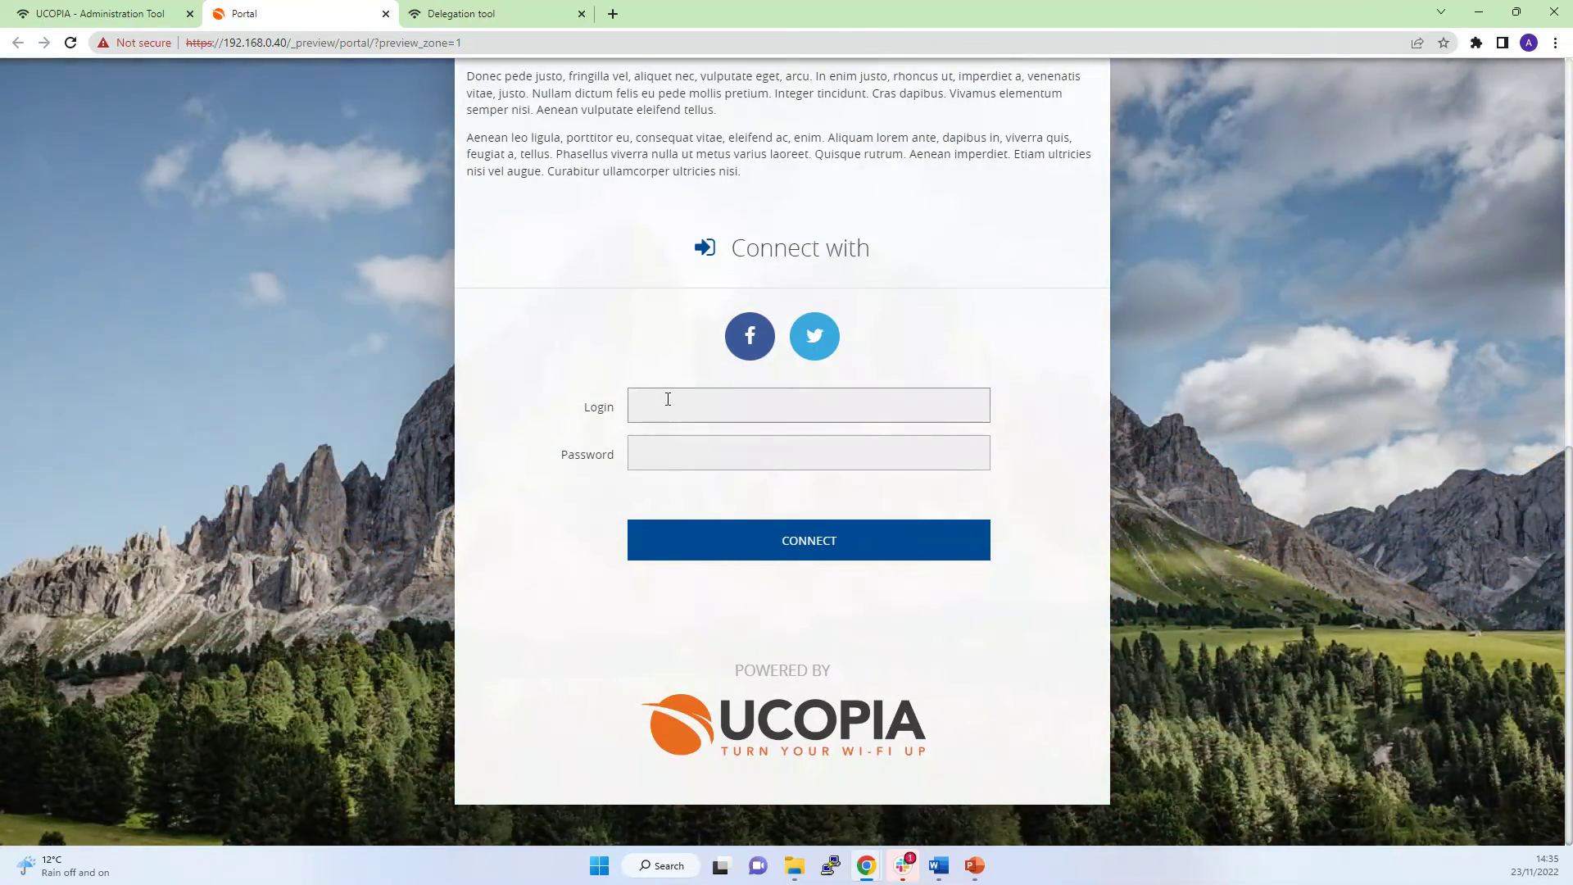
pyautogui.click(668, 399)
pyautogui.click(657, 455)
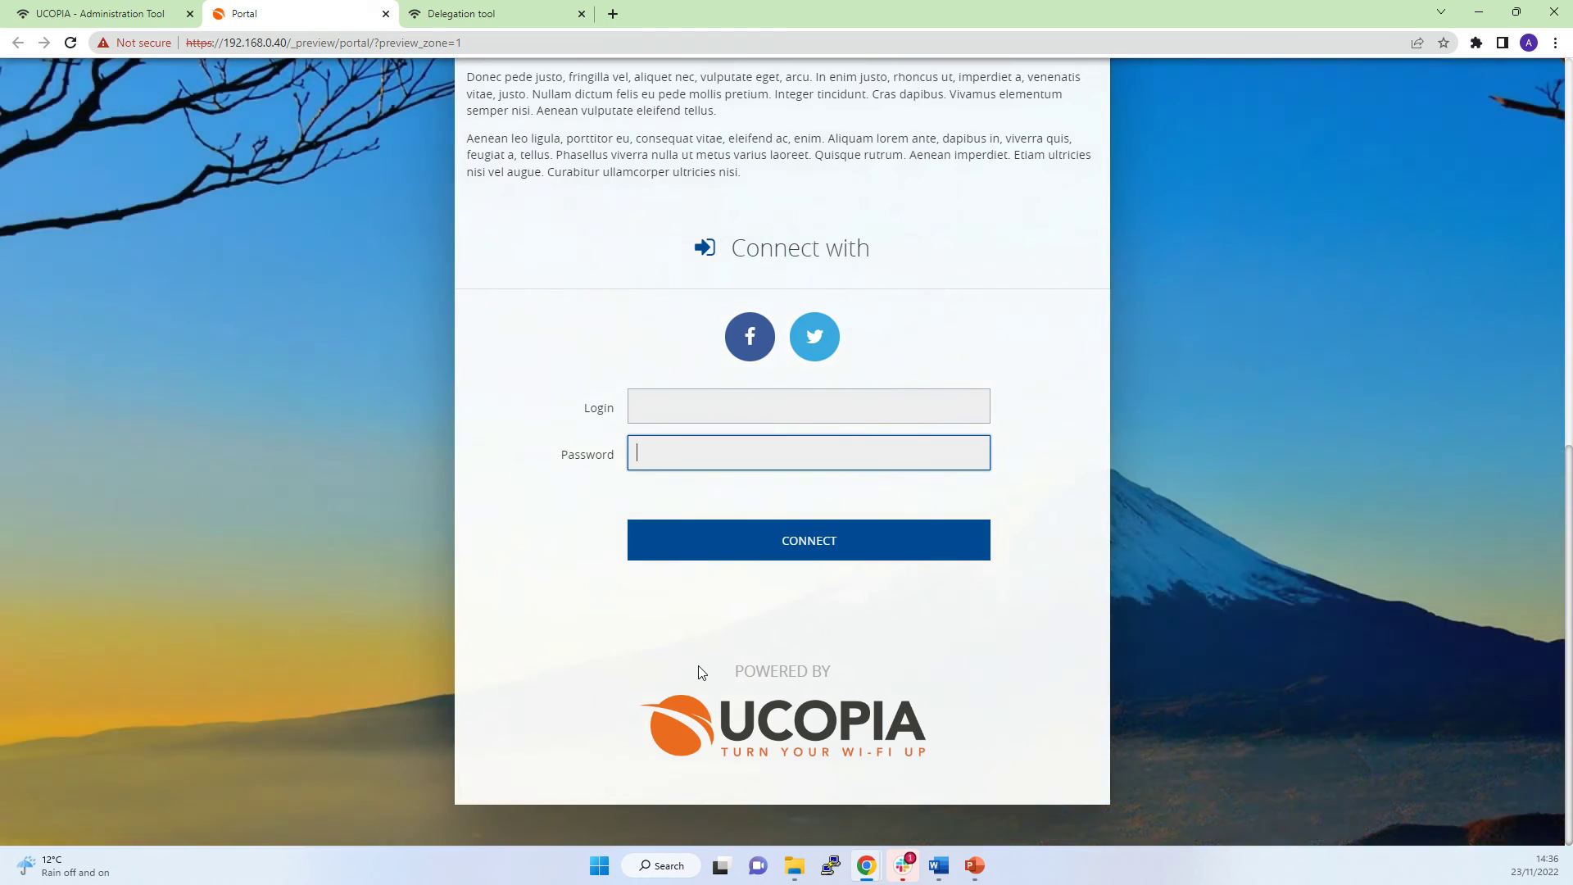
pyautogui.scroll(6, 672, 639)
# Preview the Bayer visual model's portal for the Default-in zone.
pyautogui.click(386, 14)
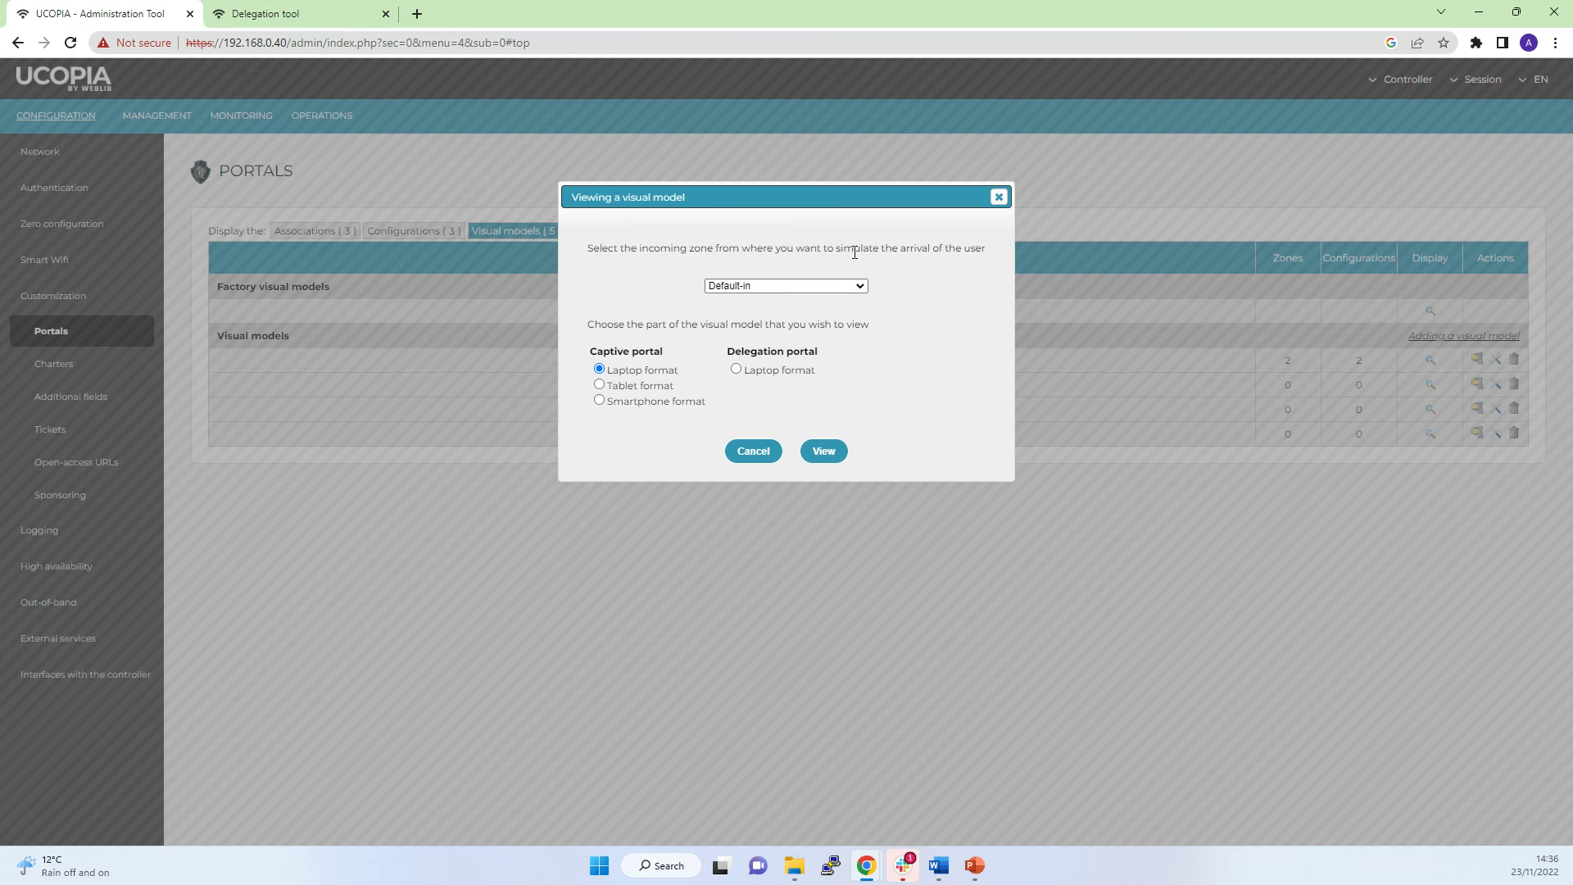
pyautogui.click(999, 196)
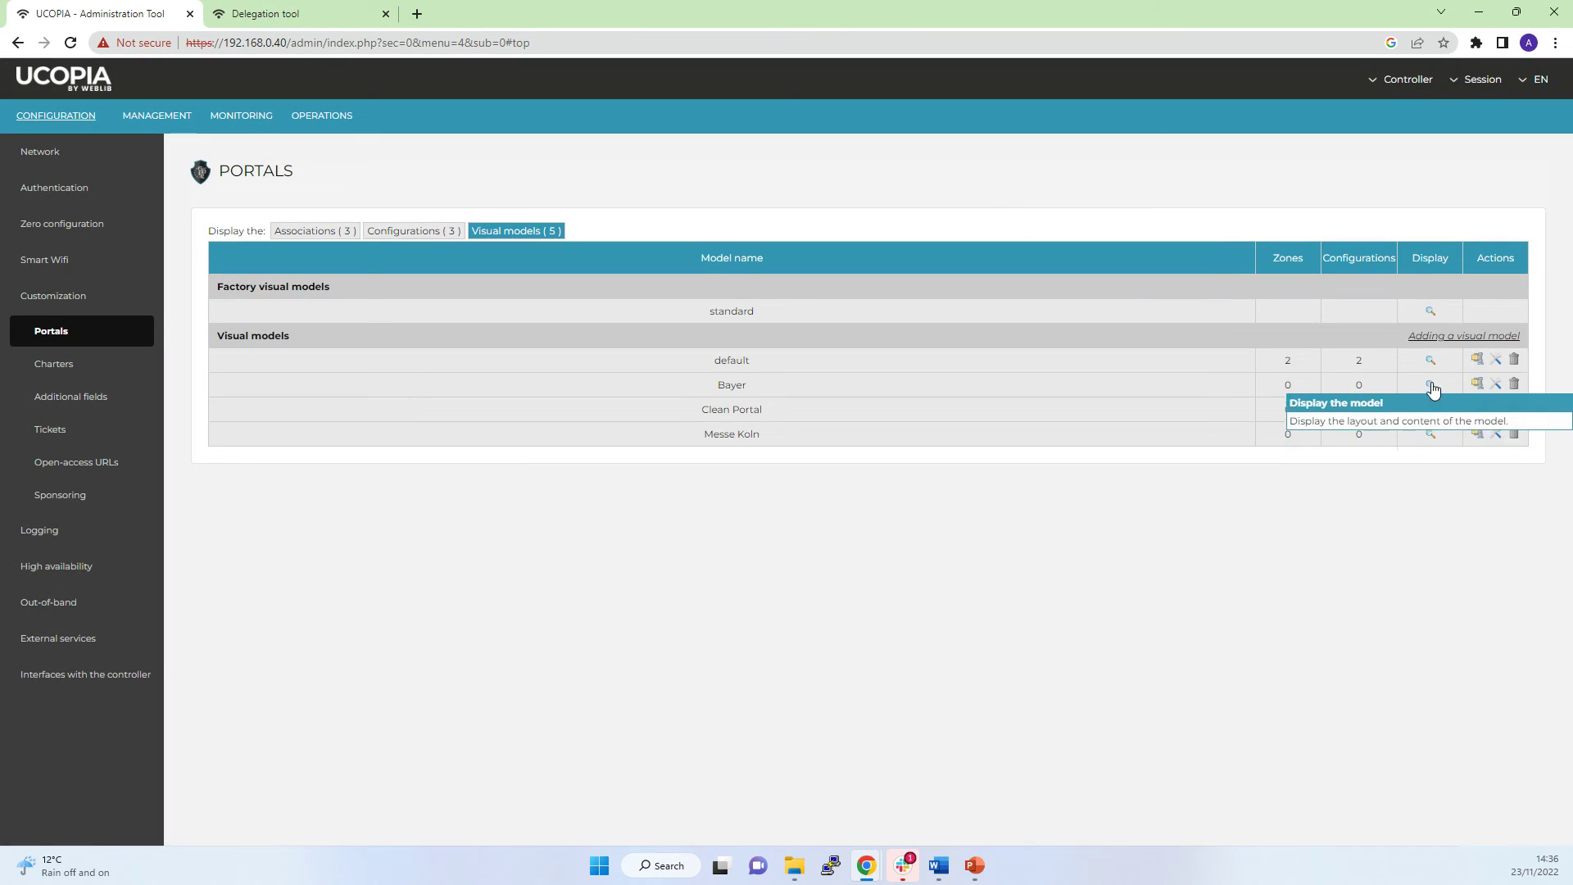
pyautogui.click(1430, 384)
pyautogui.click(795, 294)
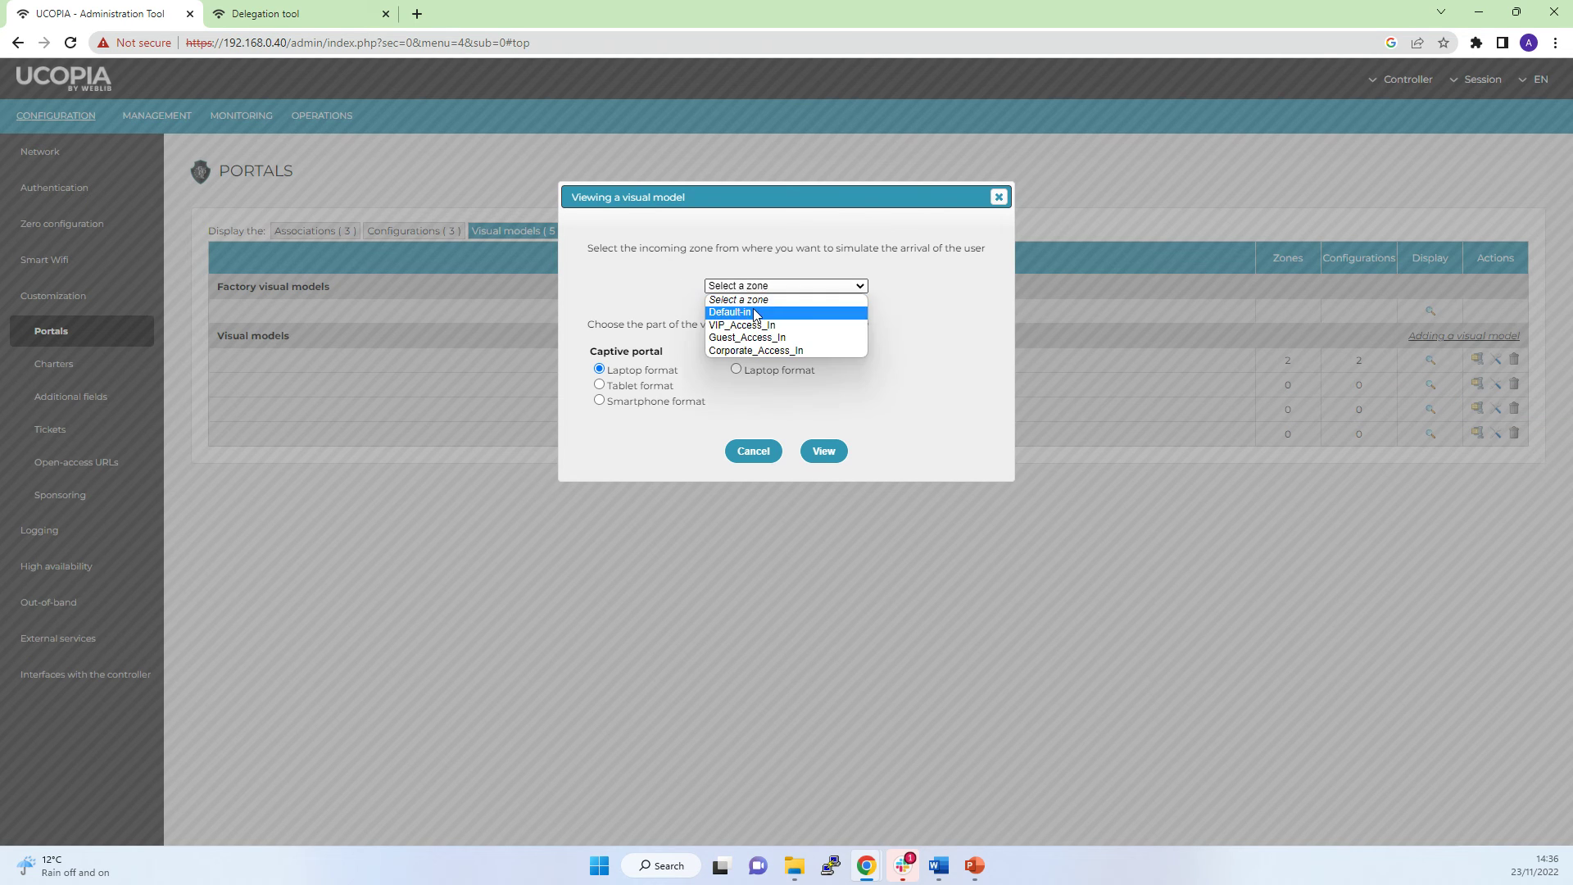
pyautogui.click(766, 318)
pyautogui.click(824, 452)
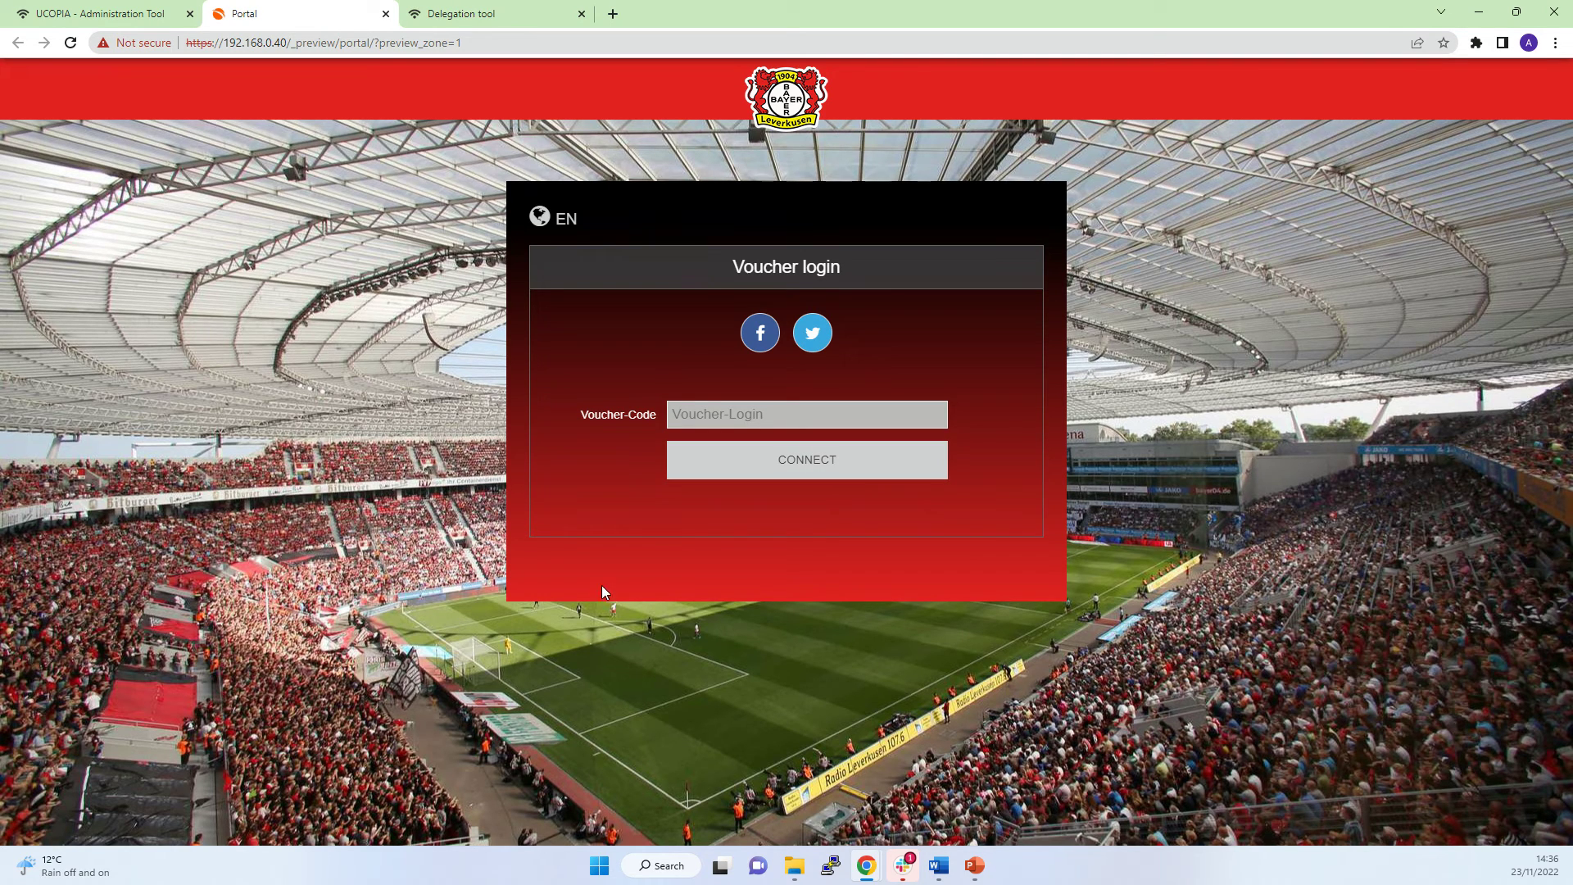
# Try the Bayer portal's Voucher-Code form, then close the preview and dialog.
pyautogui.click(704, 422)
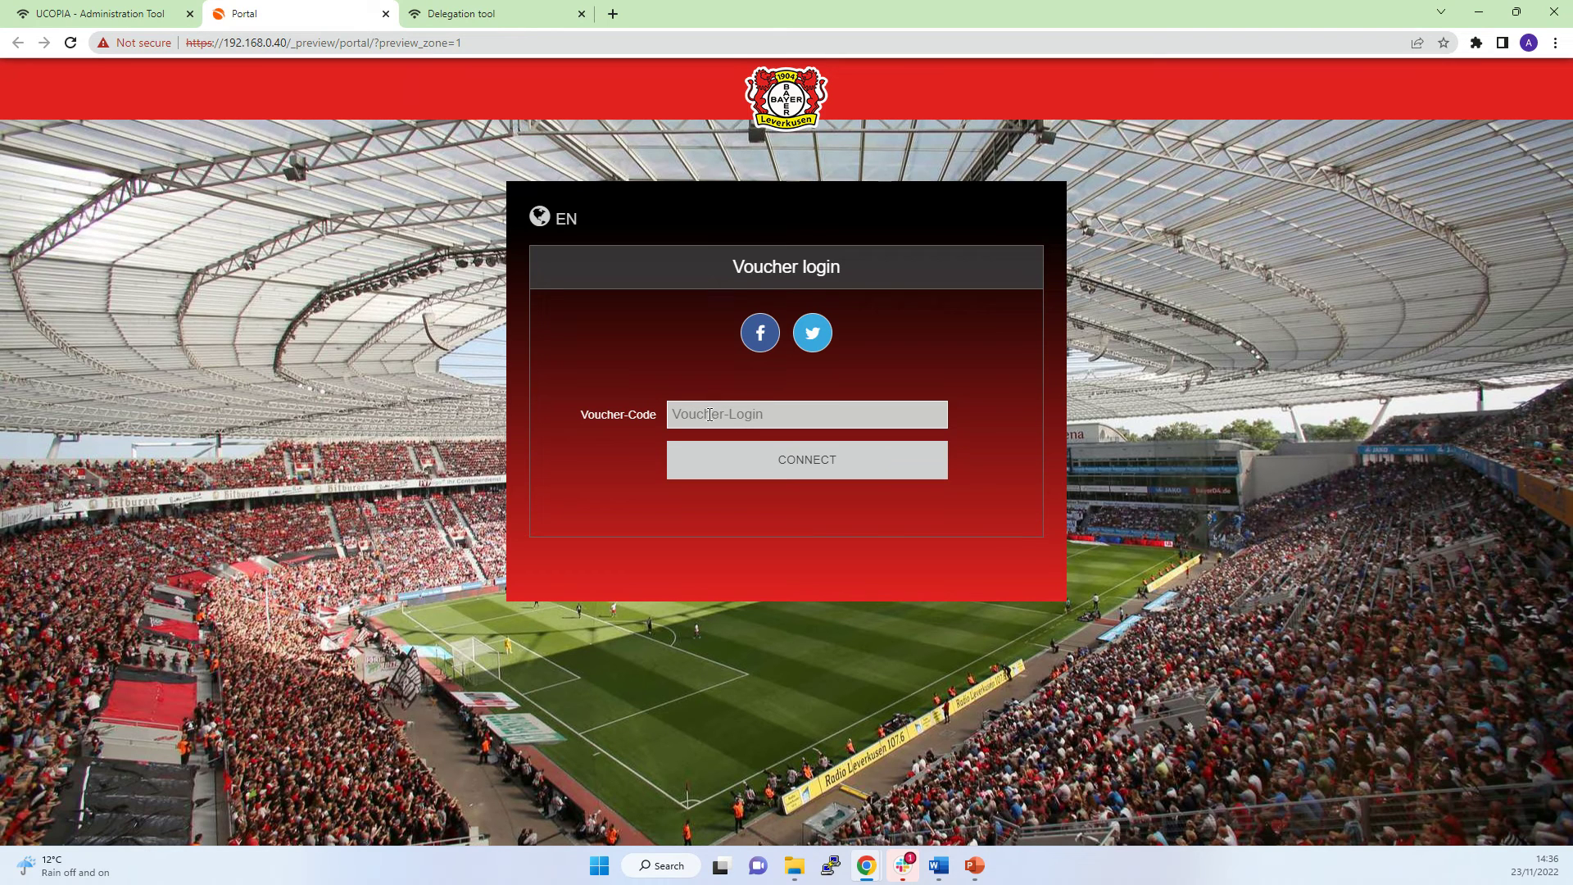
pyautogui.click(730, 463)
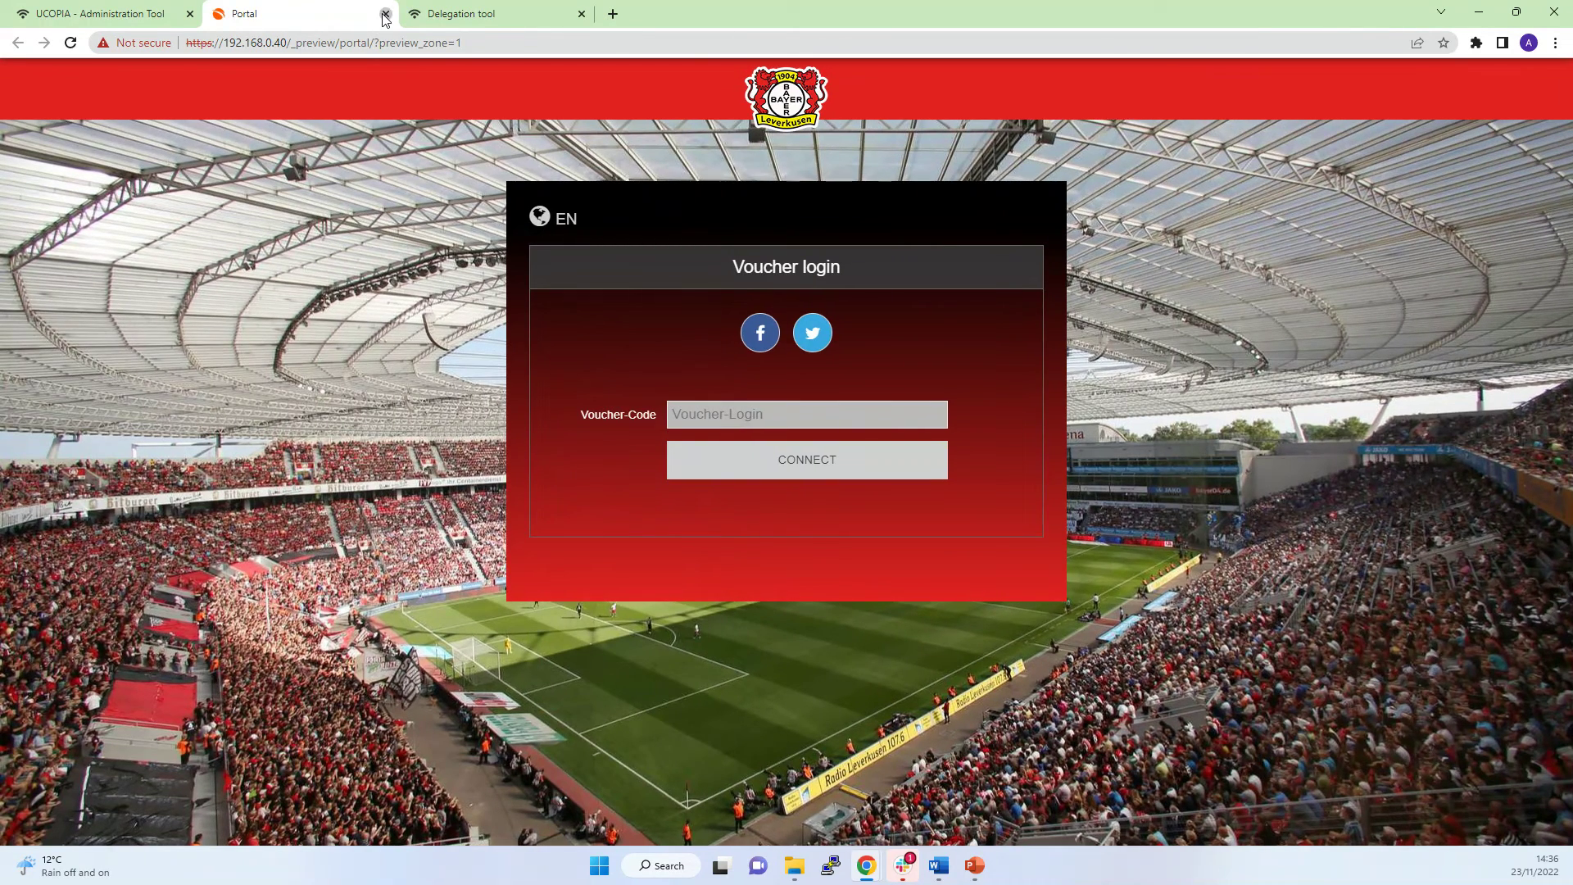
pyautogui.click(385, 14)
pyautogui.click(999, 197)
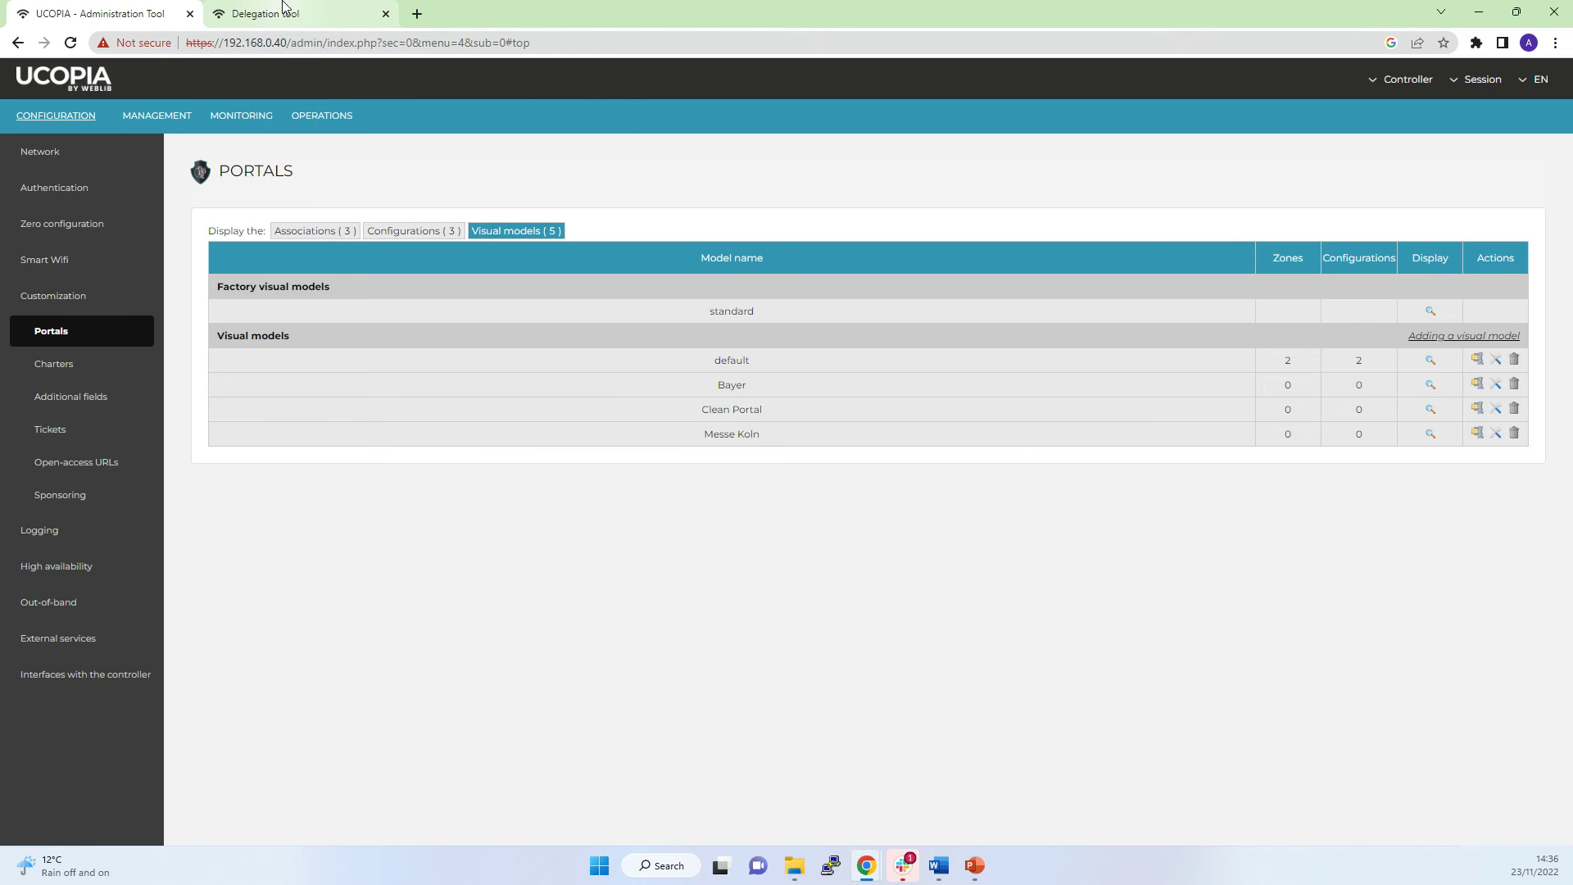
# Sign in to the Delegation tool with the saved delegate login and its password.
pyautogui.click(293, 13)
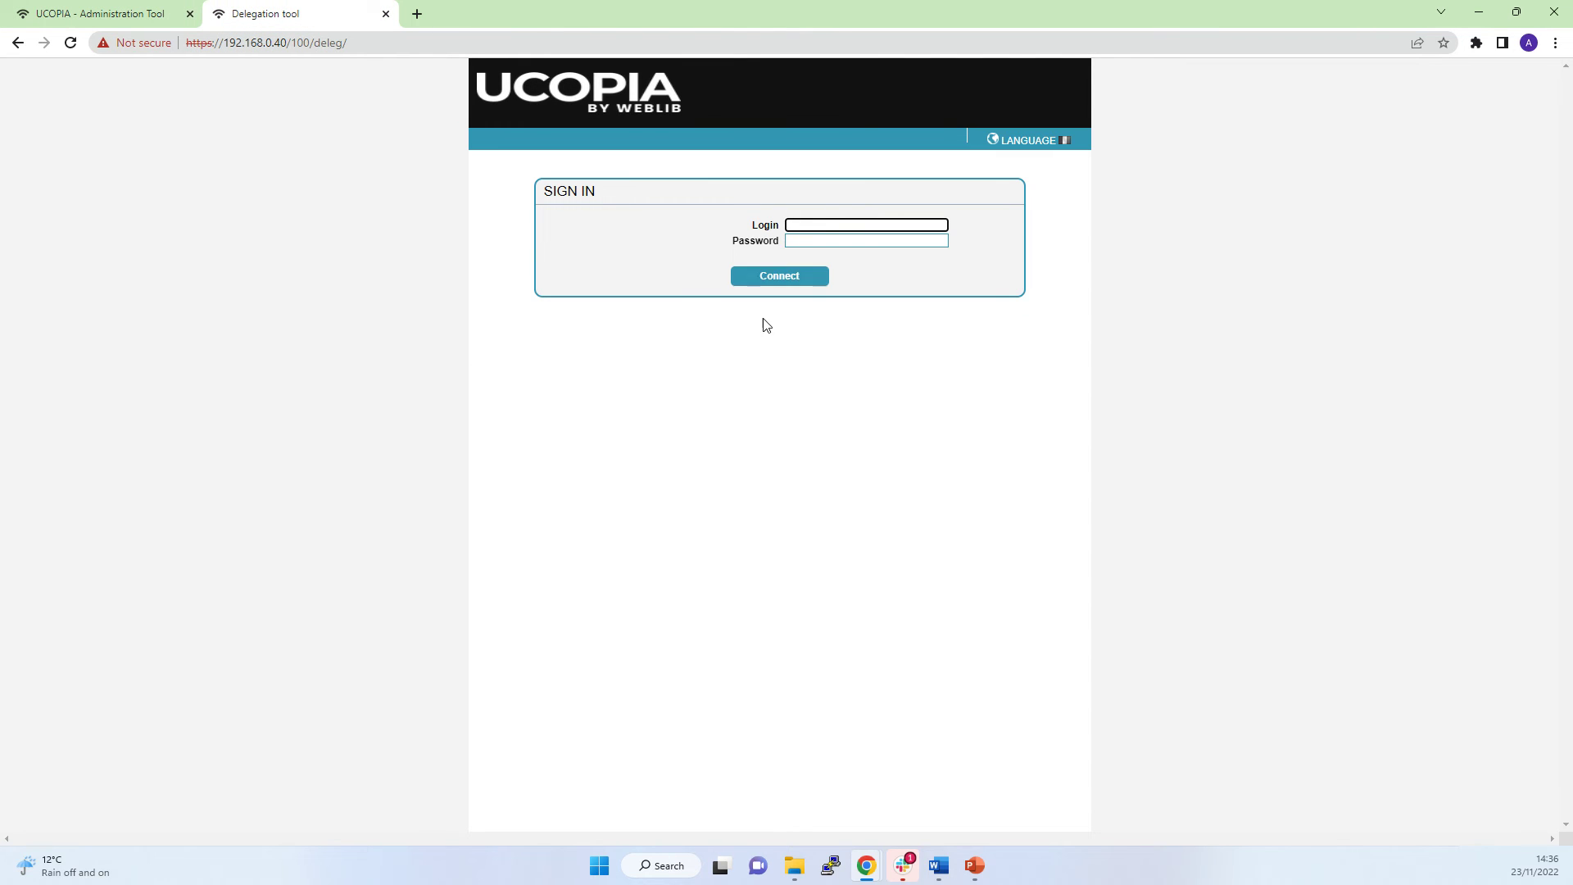
pyautogui.click(821, 224)
pyautogui.click(856, 257)
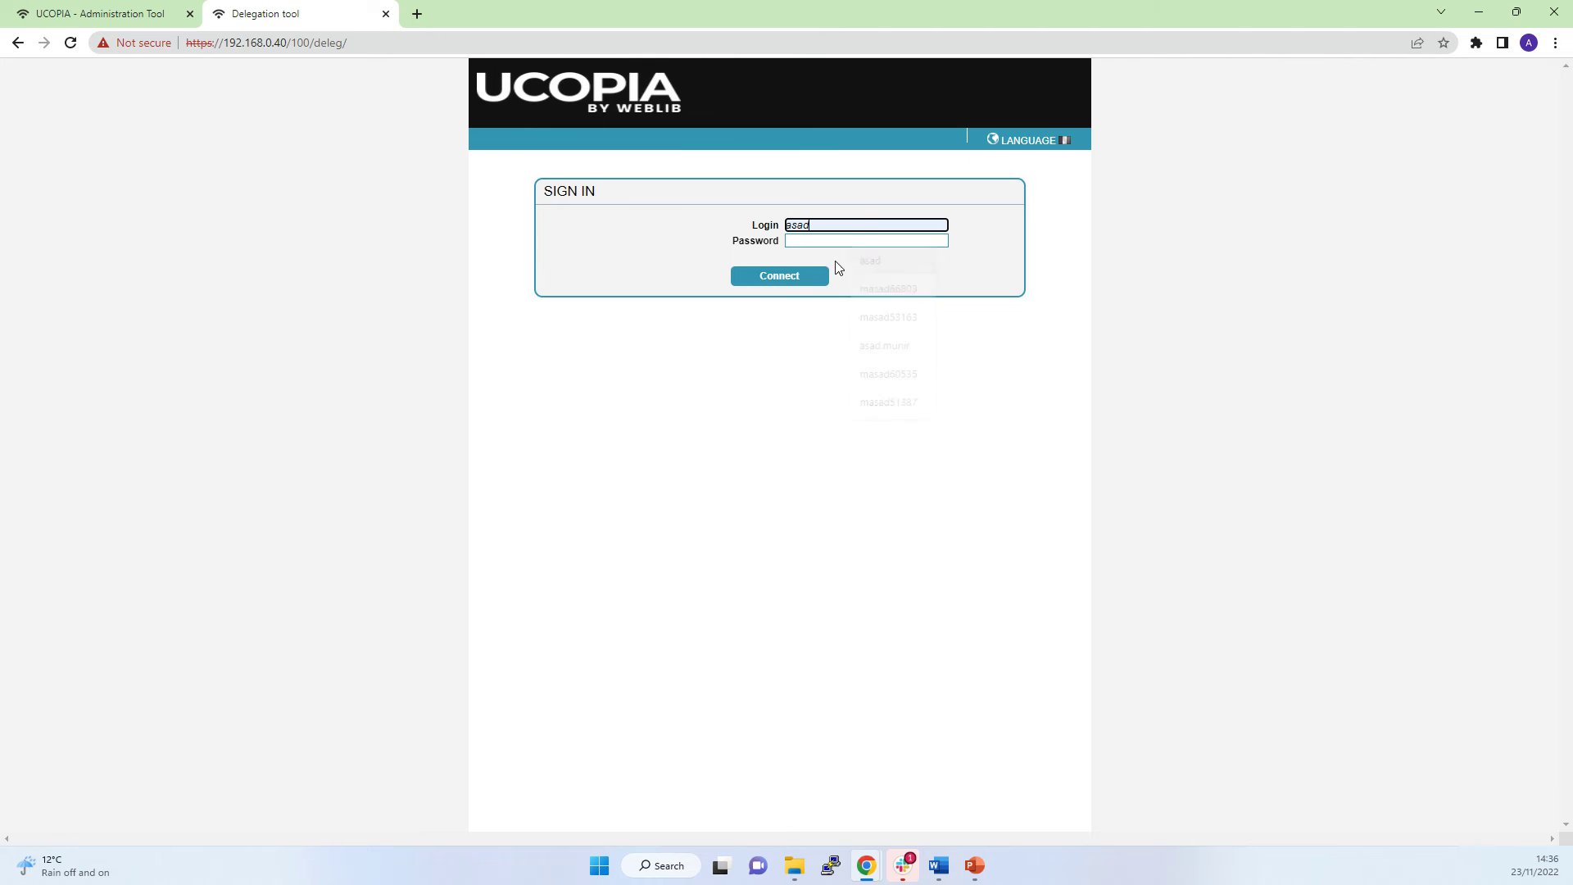
pyautogui.click(817, 239)
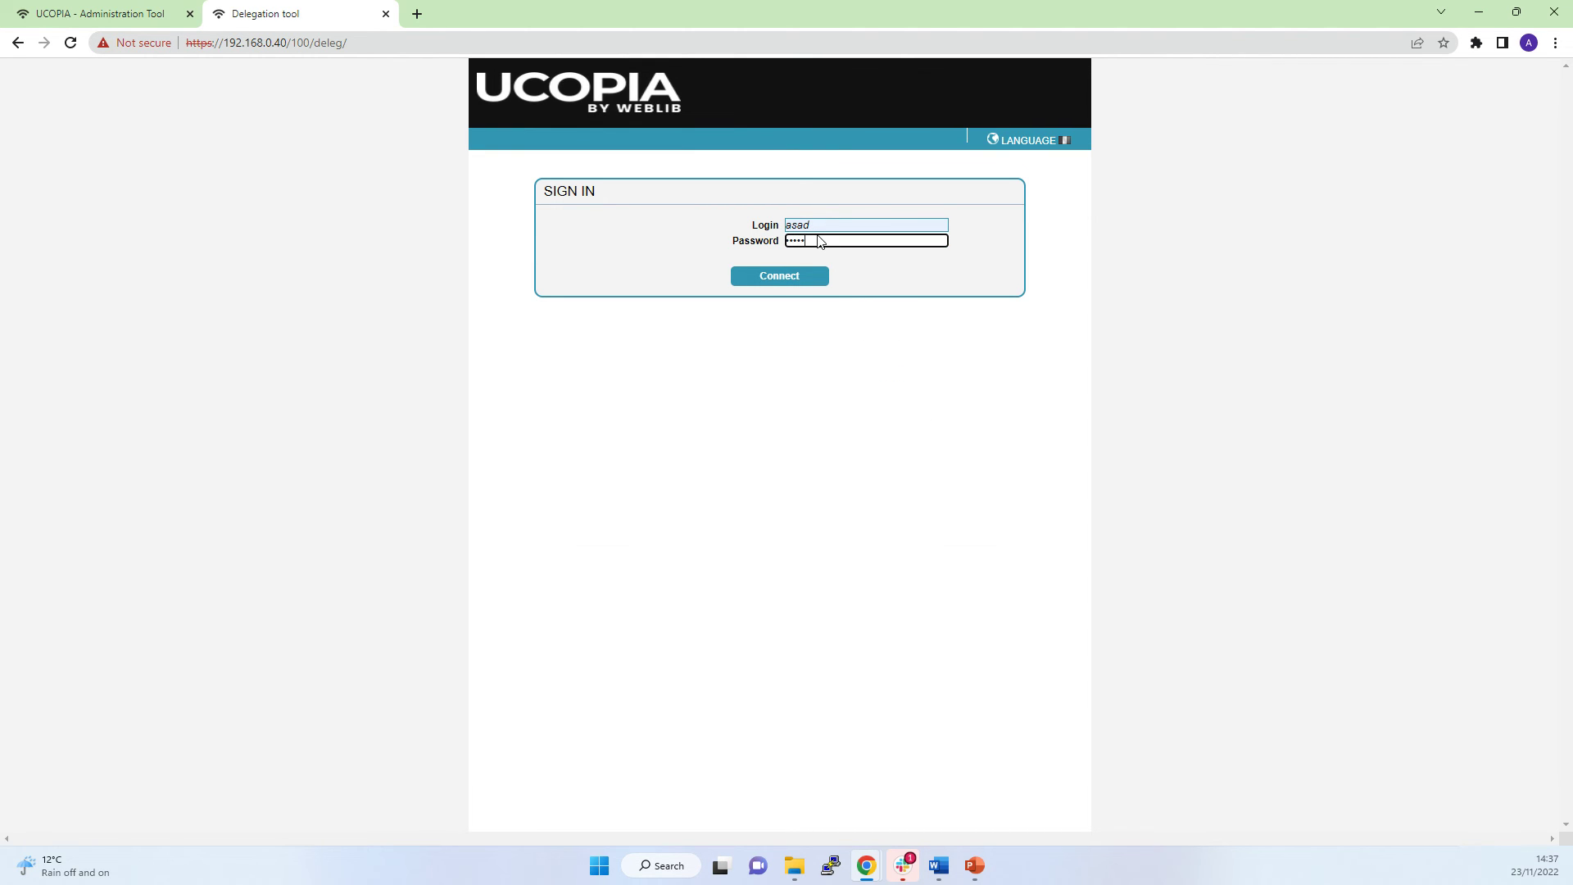
pyautogui.press('Return')
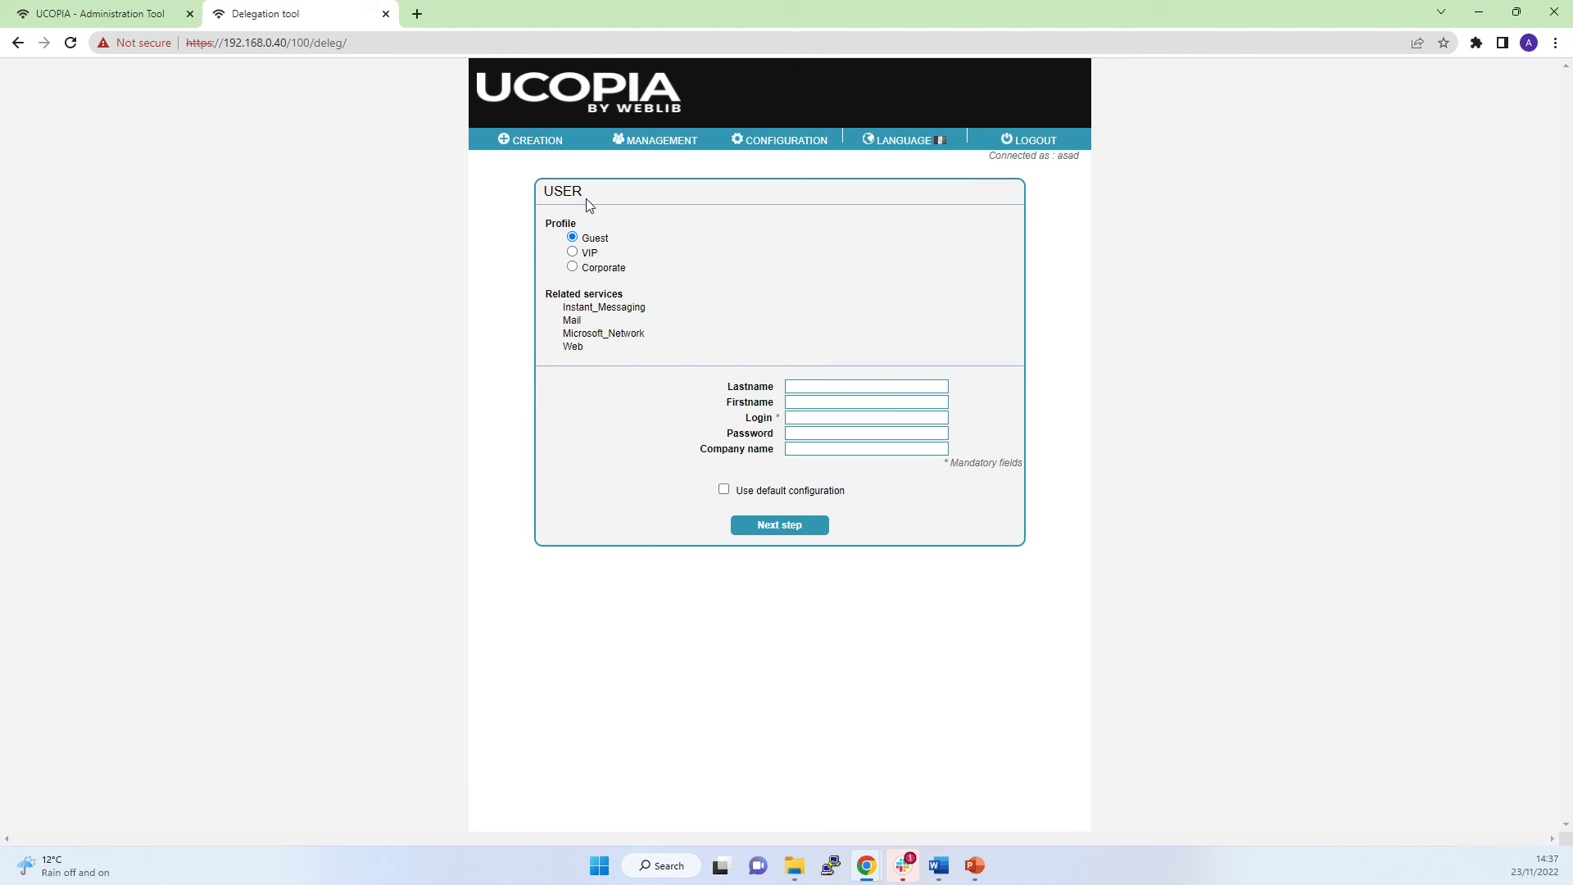
pyautogui.click(573, 253)
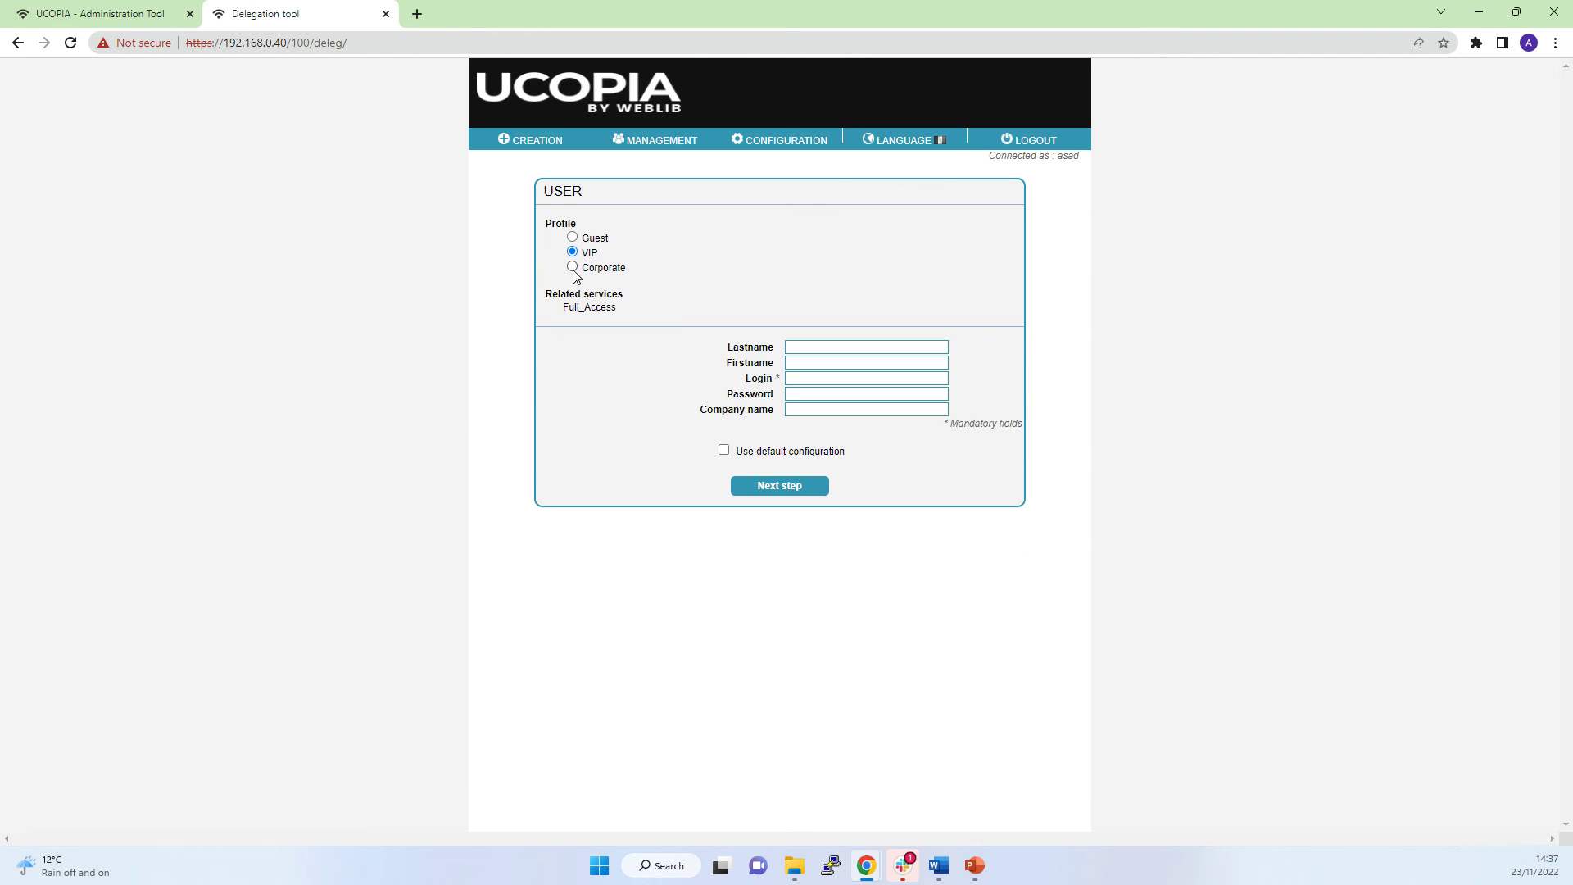
pyautogui.click(573, 267)
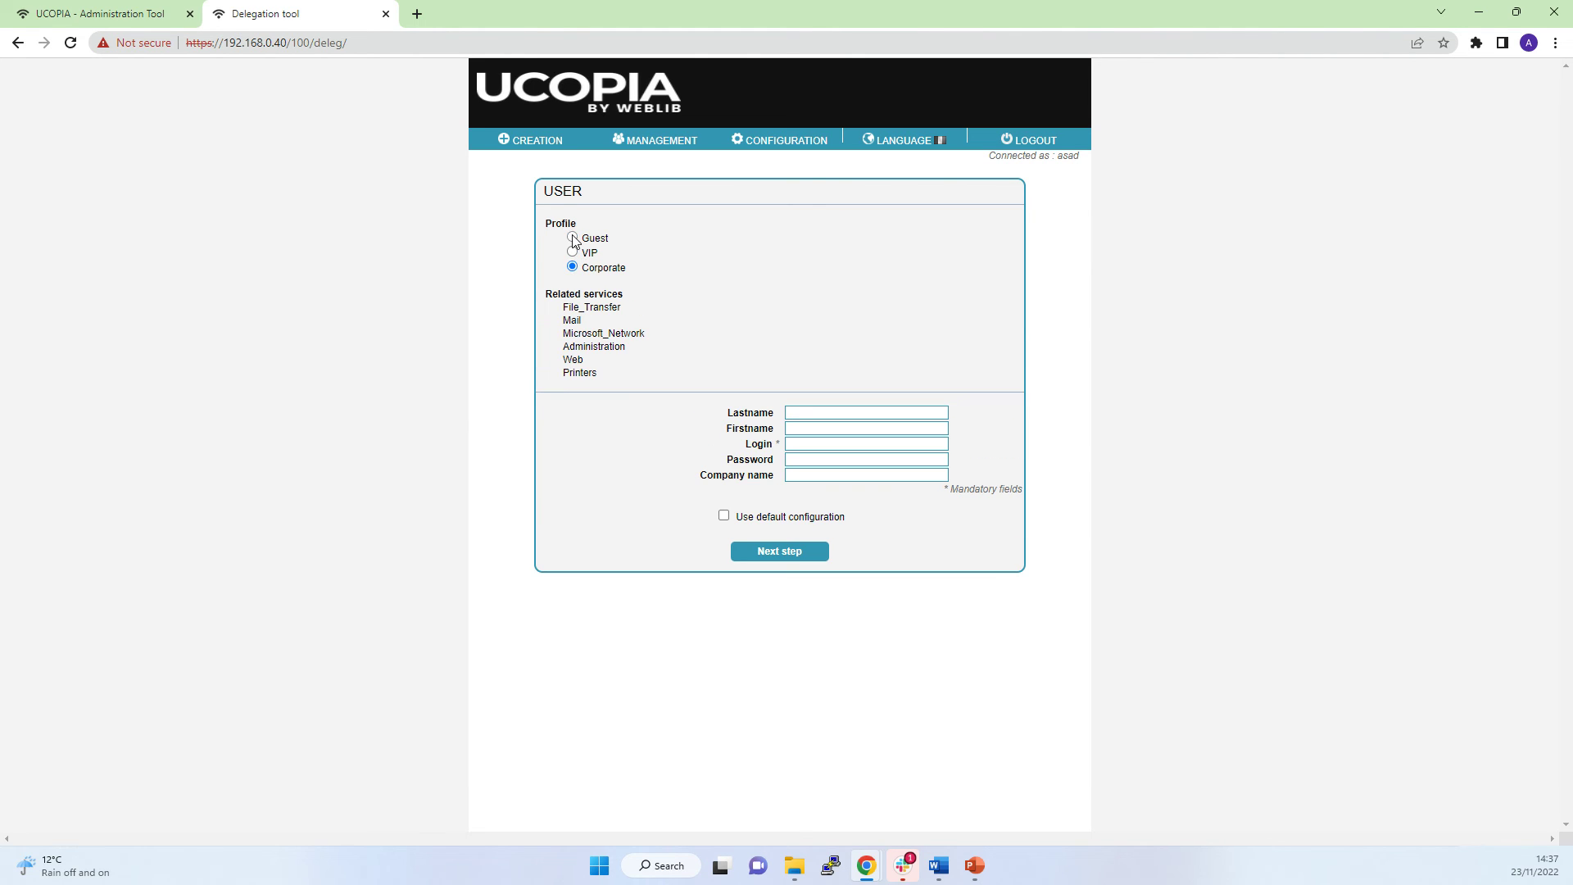
pyautogui.click(573, 238)
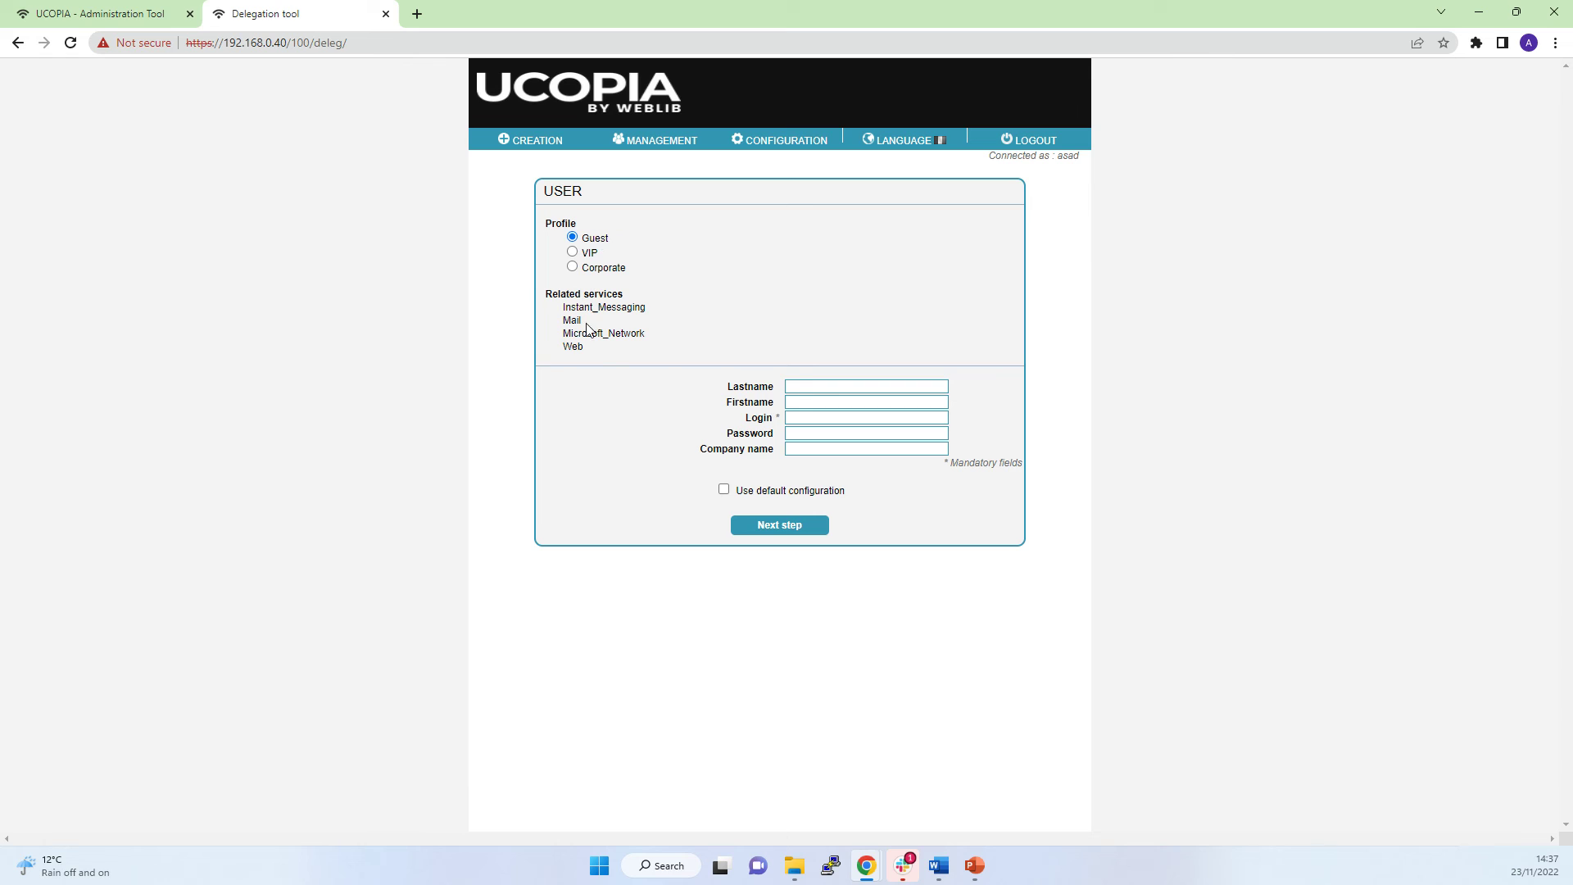
pyautogui.click(821, 389)
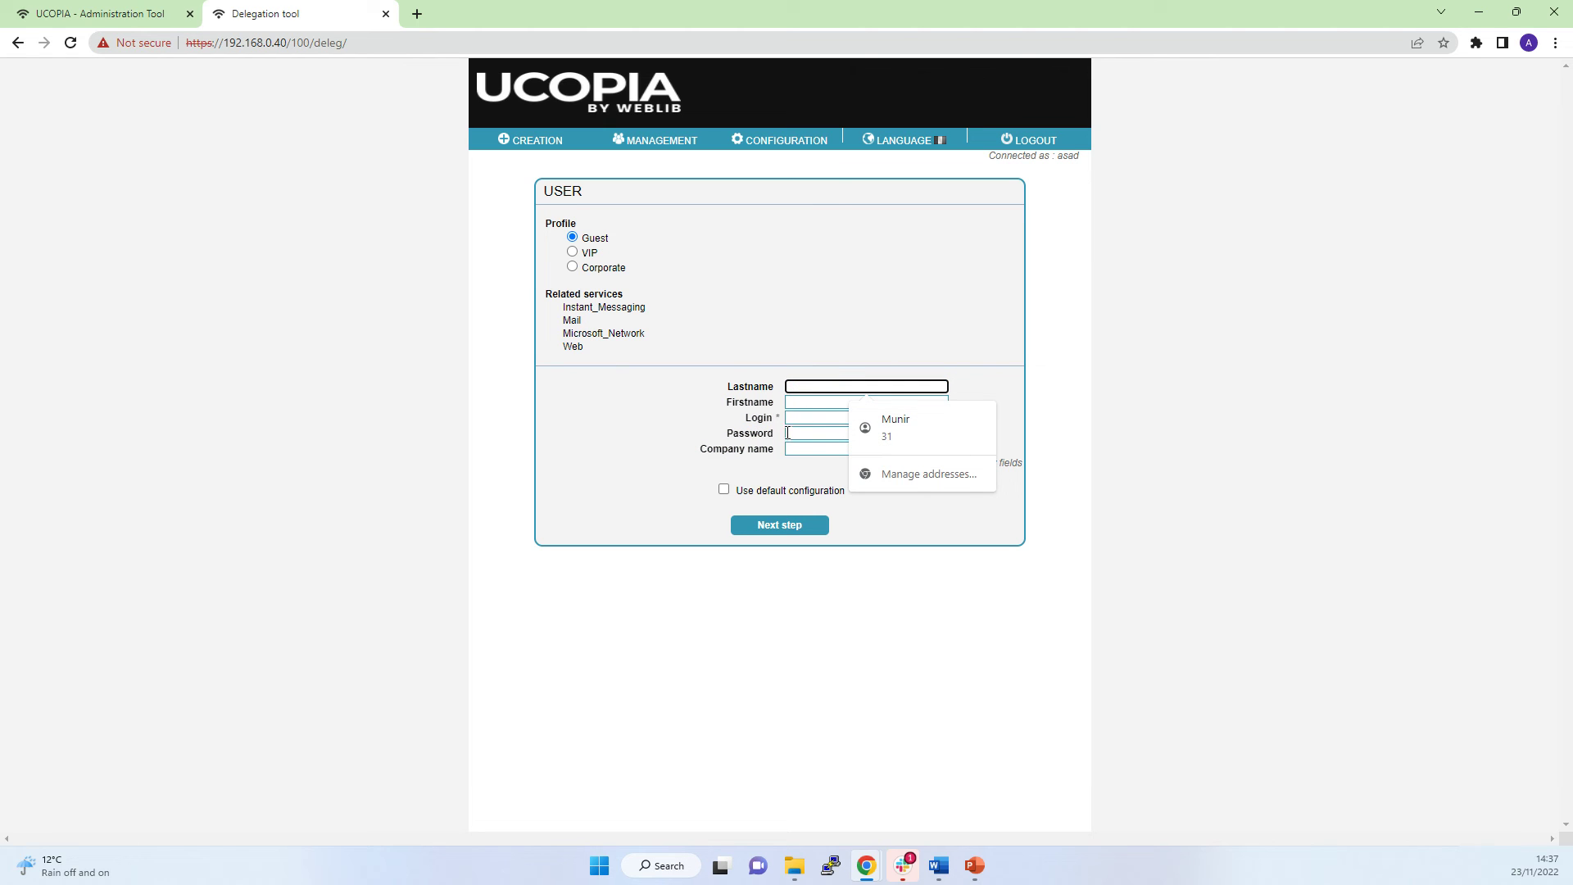
# Enter the guest's last name and first name, correcting a swapped entry.
pyautogui.click(801, 415)
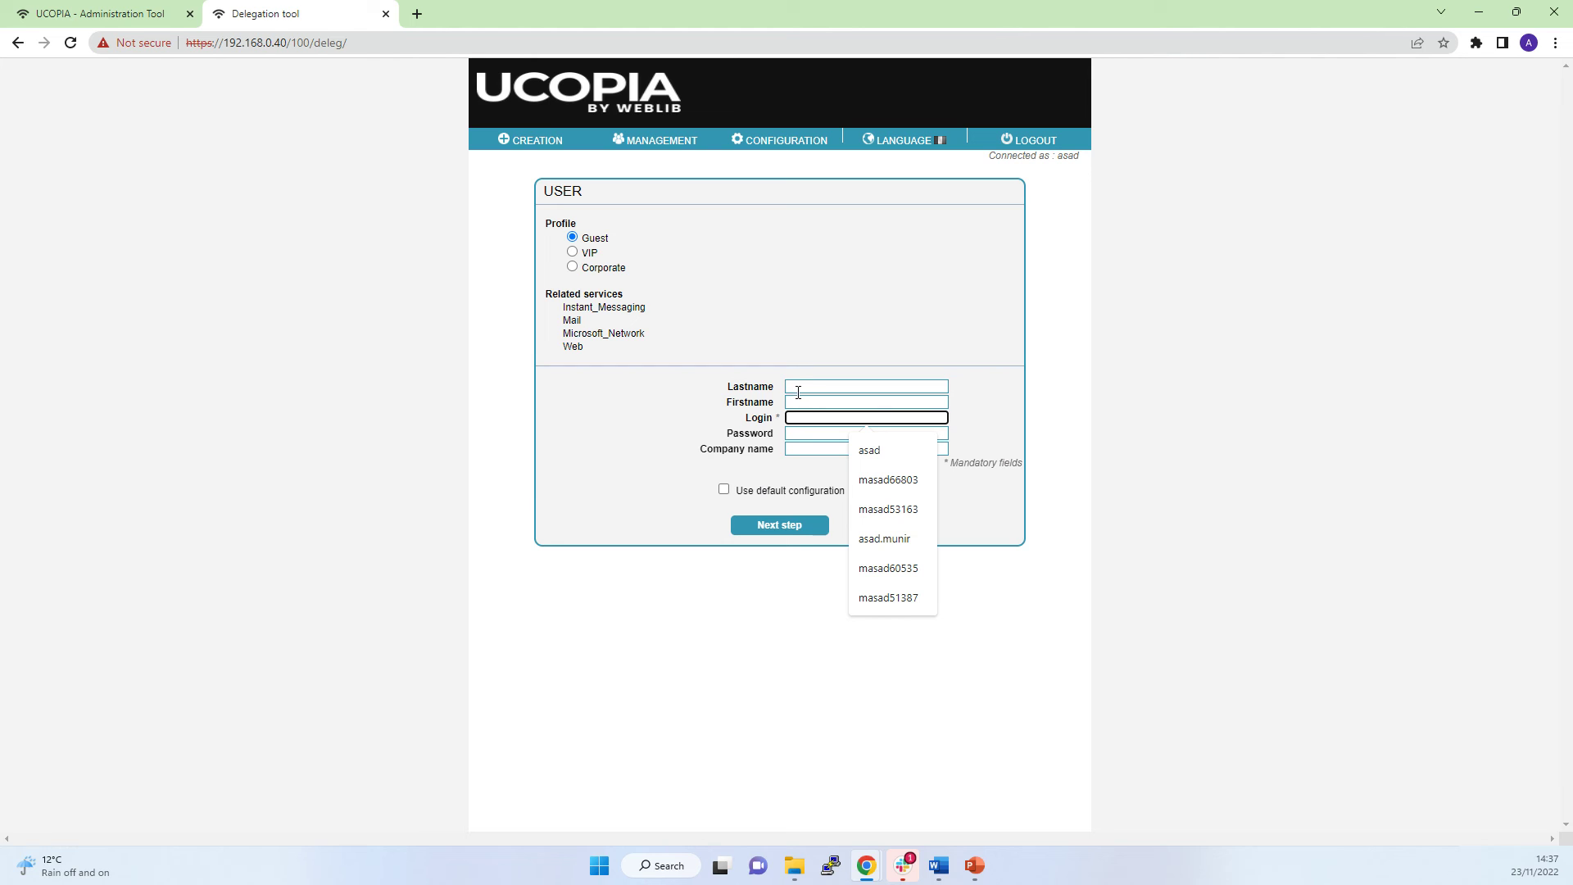
pyautogui.click(798, 391)
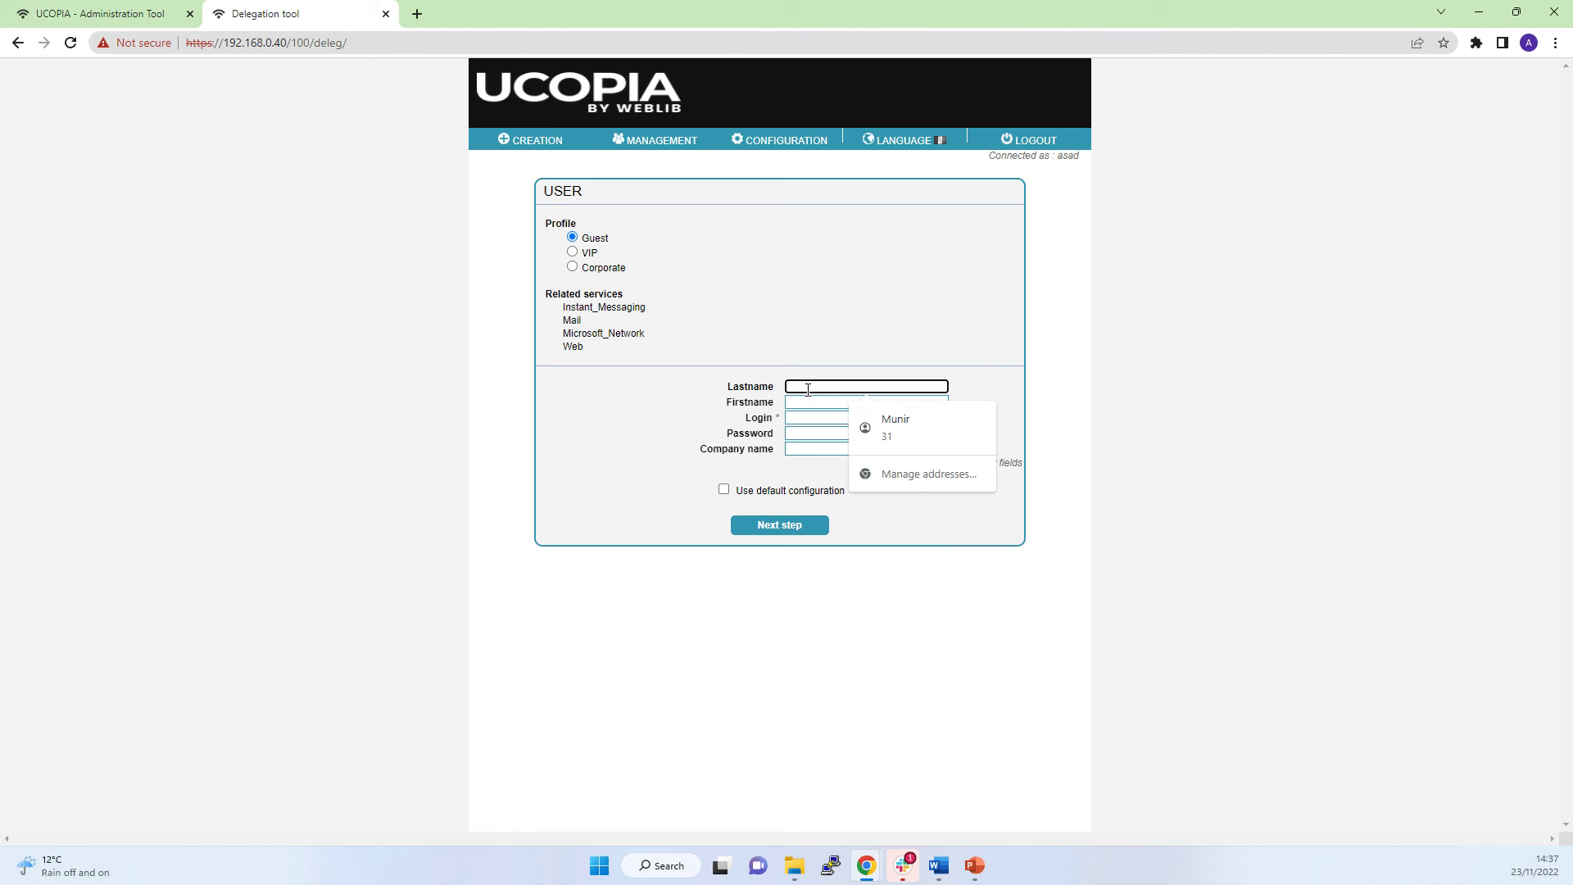
pyautogui.click(793, 403)
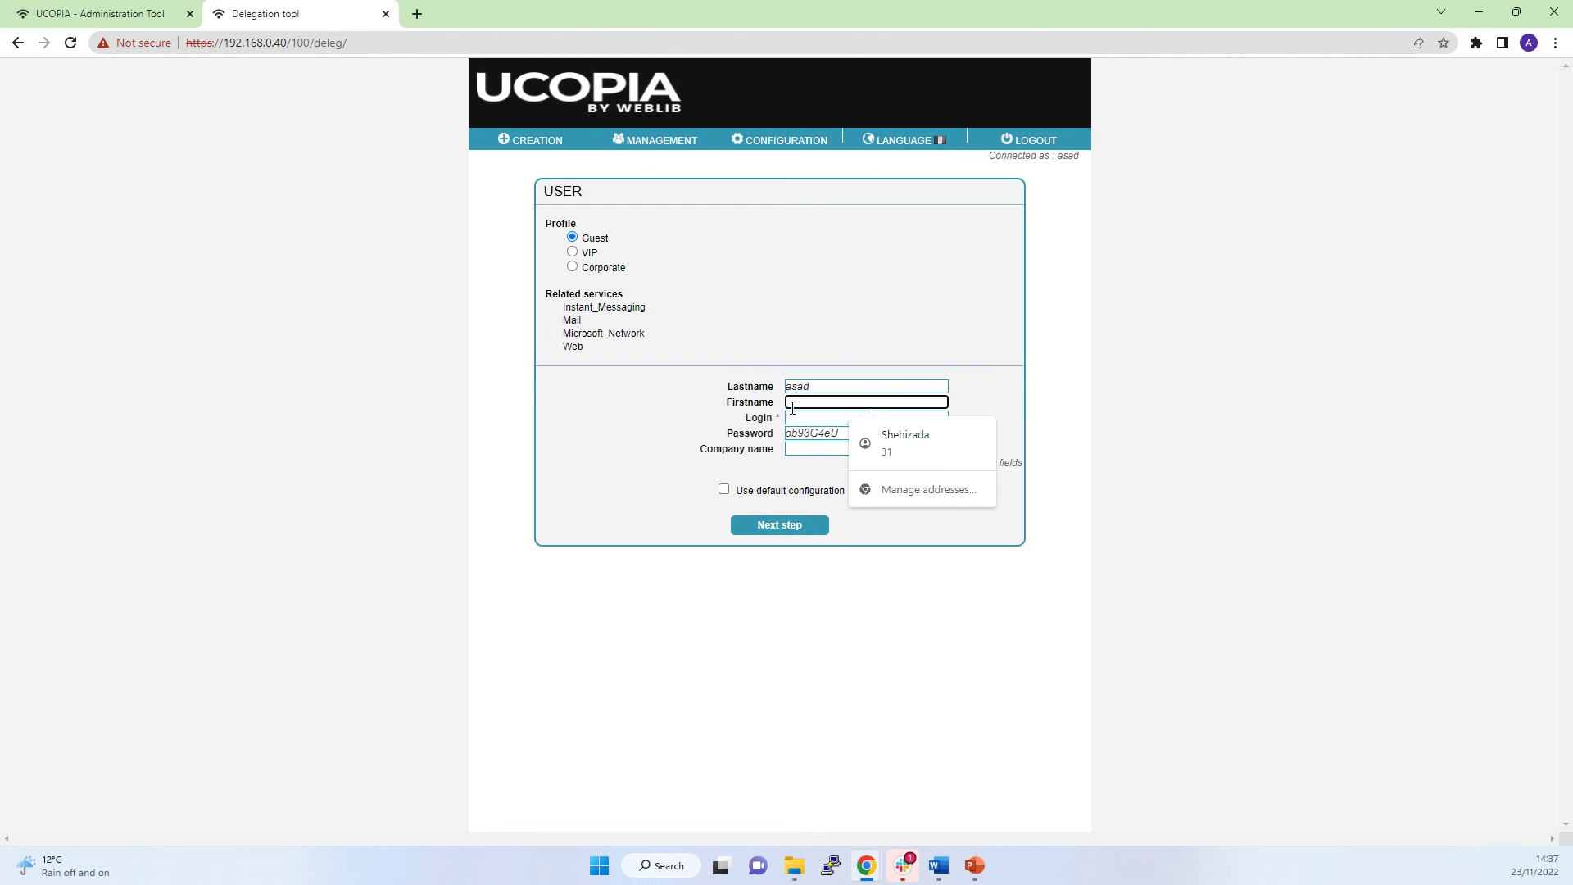
pyautogui.write('muni')
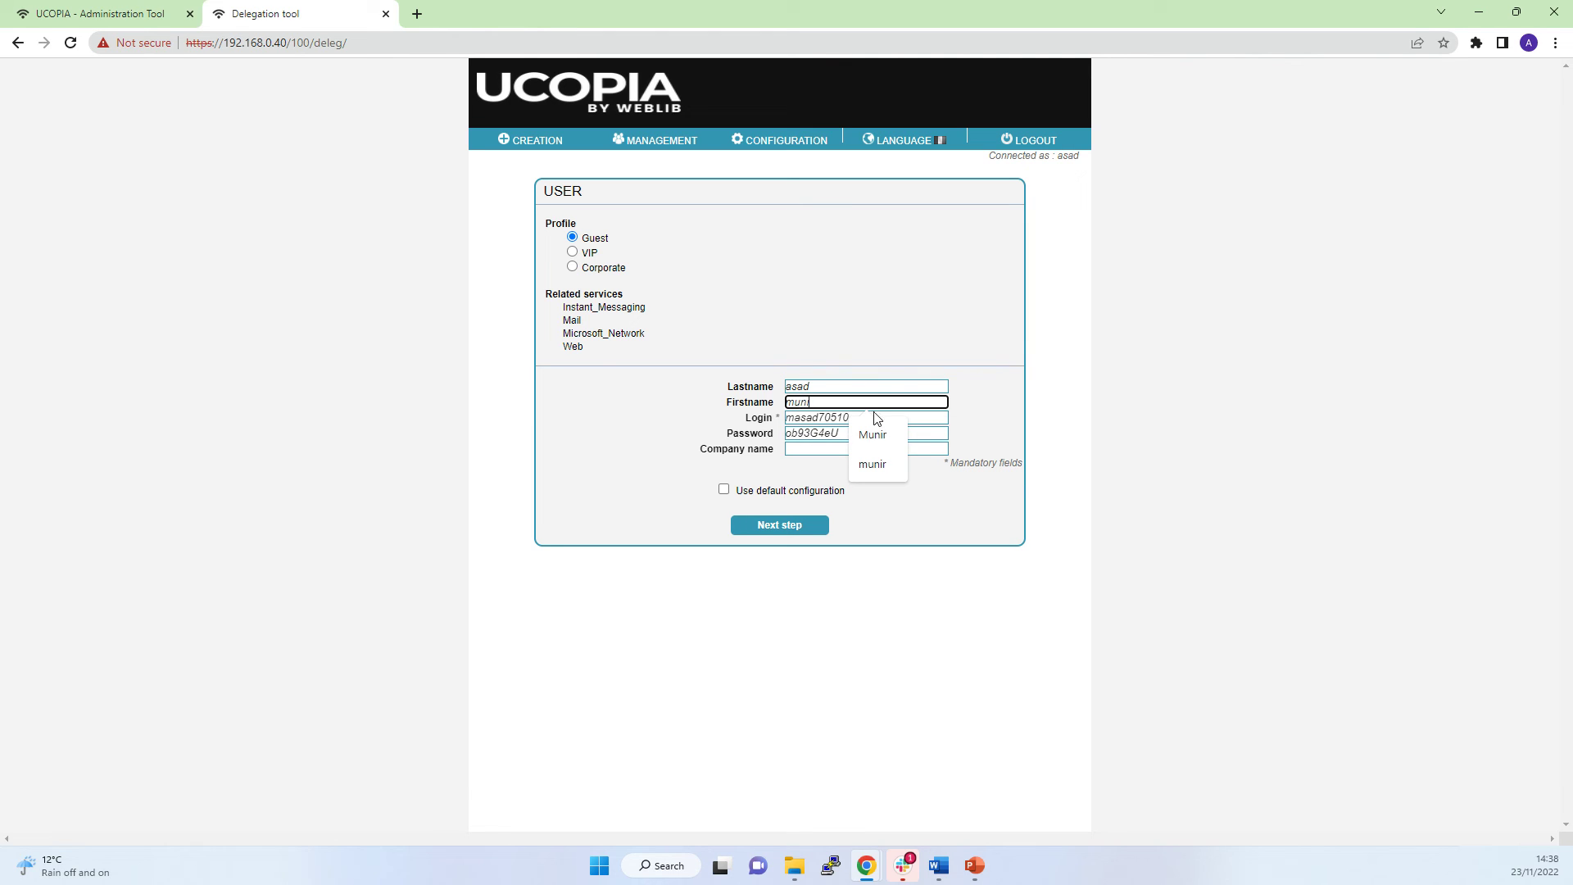
pyautogui.press('BackSpace')
pyautogui.press('BackSpace')
pyautogui.press('BackSpace')
pyautogui.press('BackSpace')
pyautogui.click(836, 383)
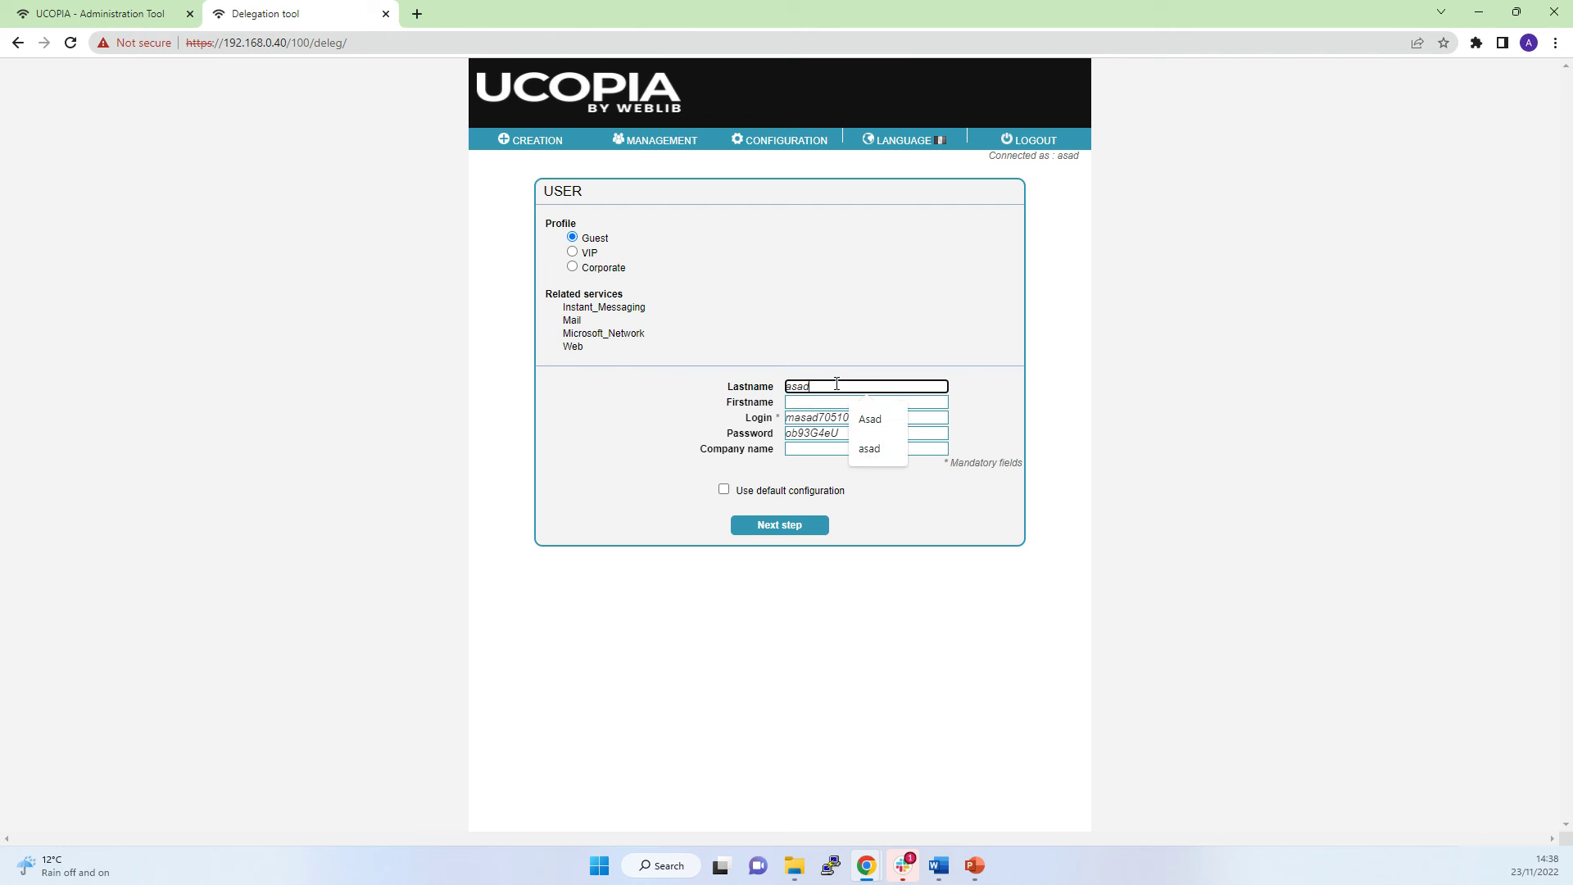
pyautogui.press('BackSpace')
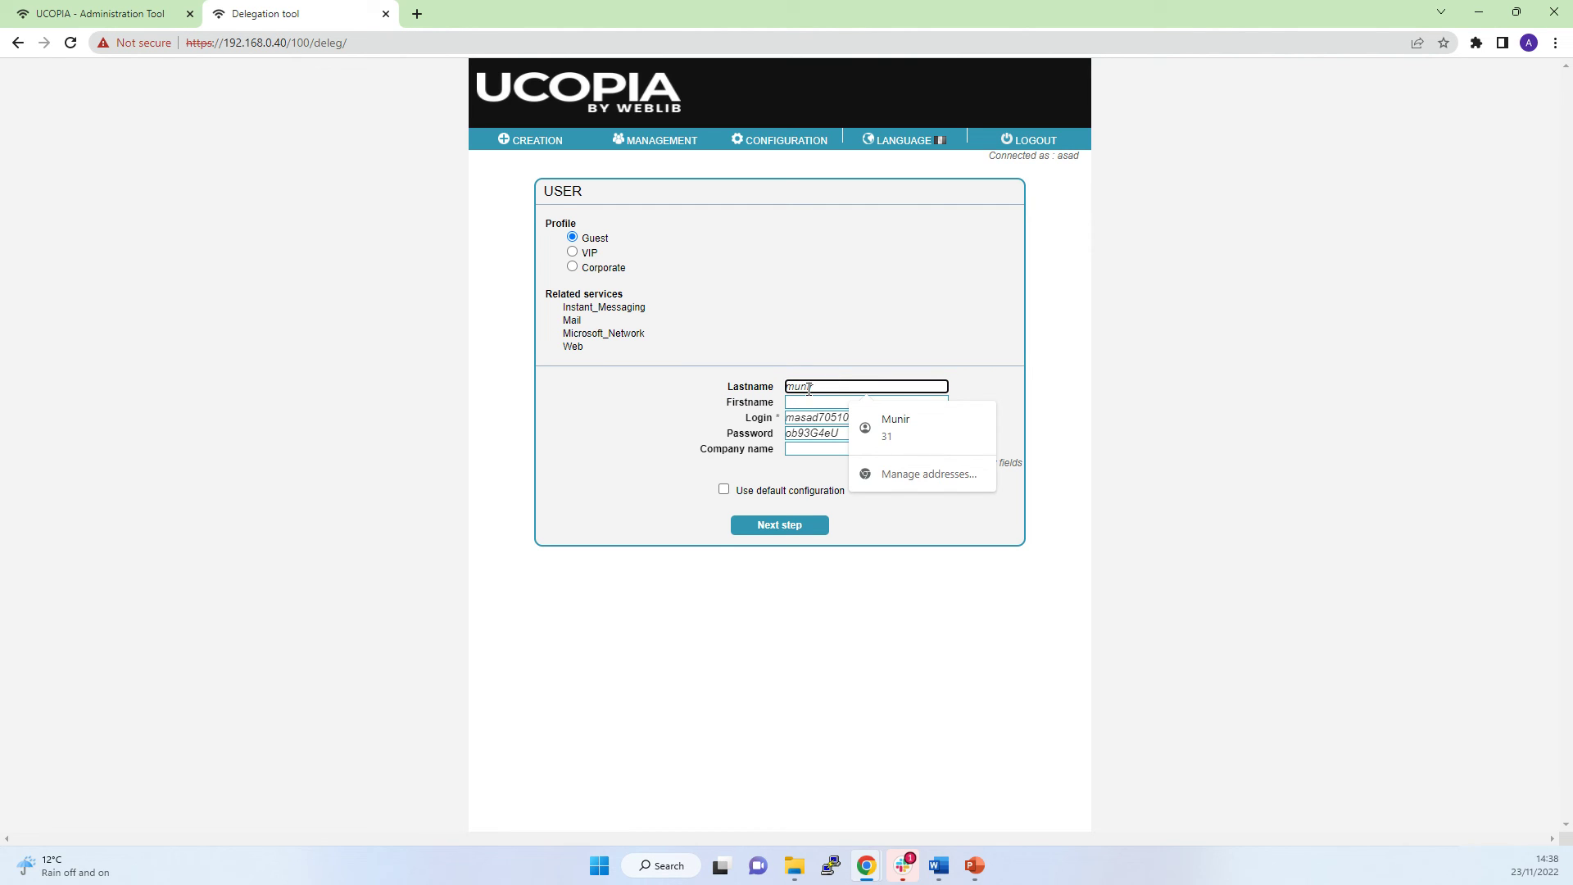
pyautogui.click(813, 401)
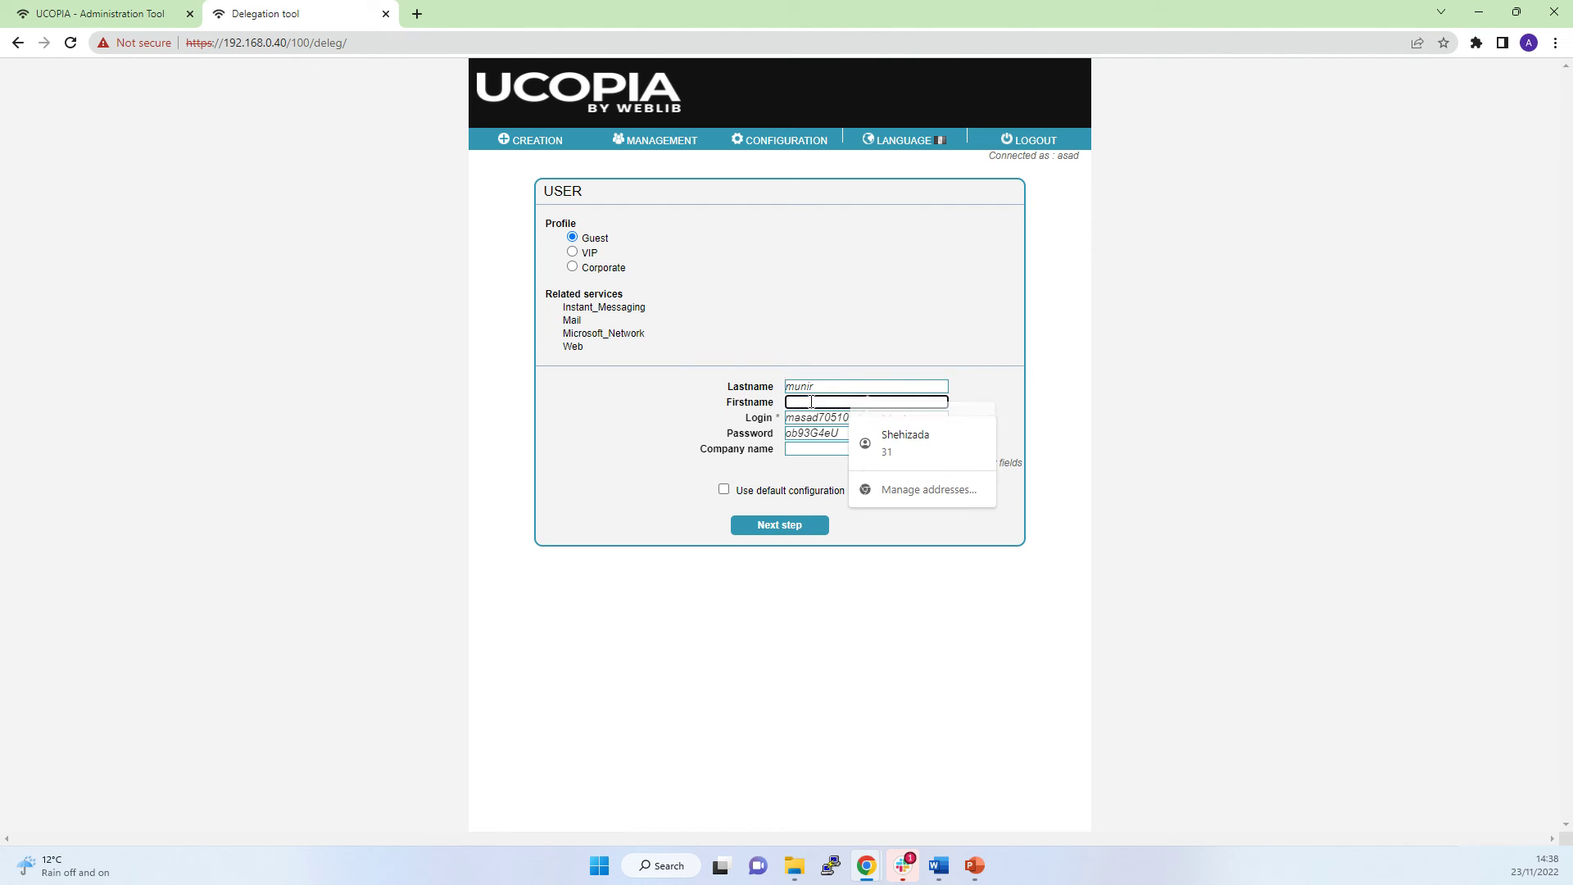
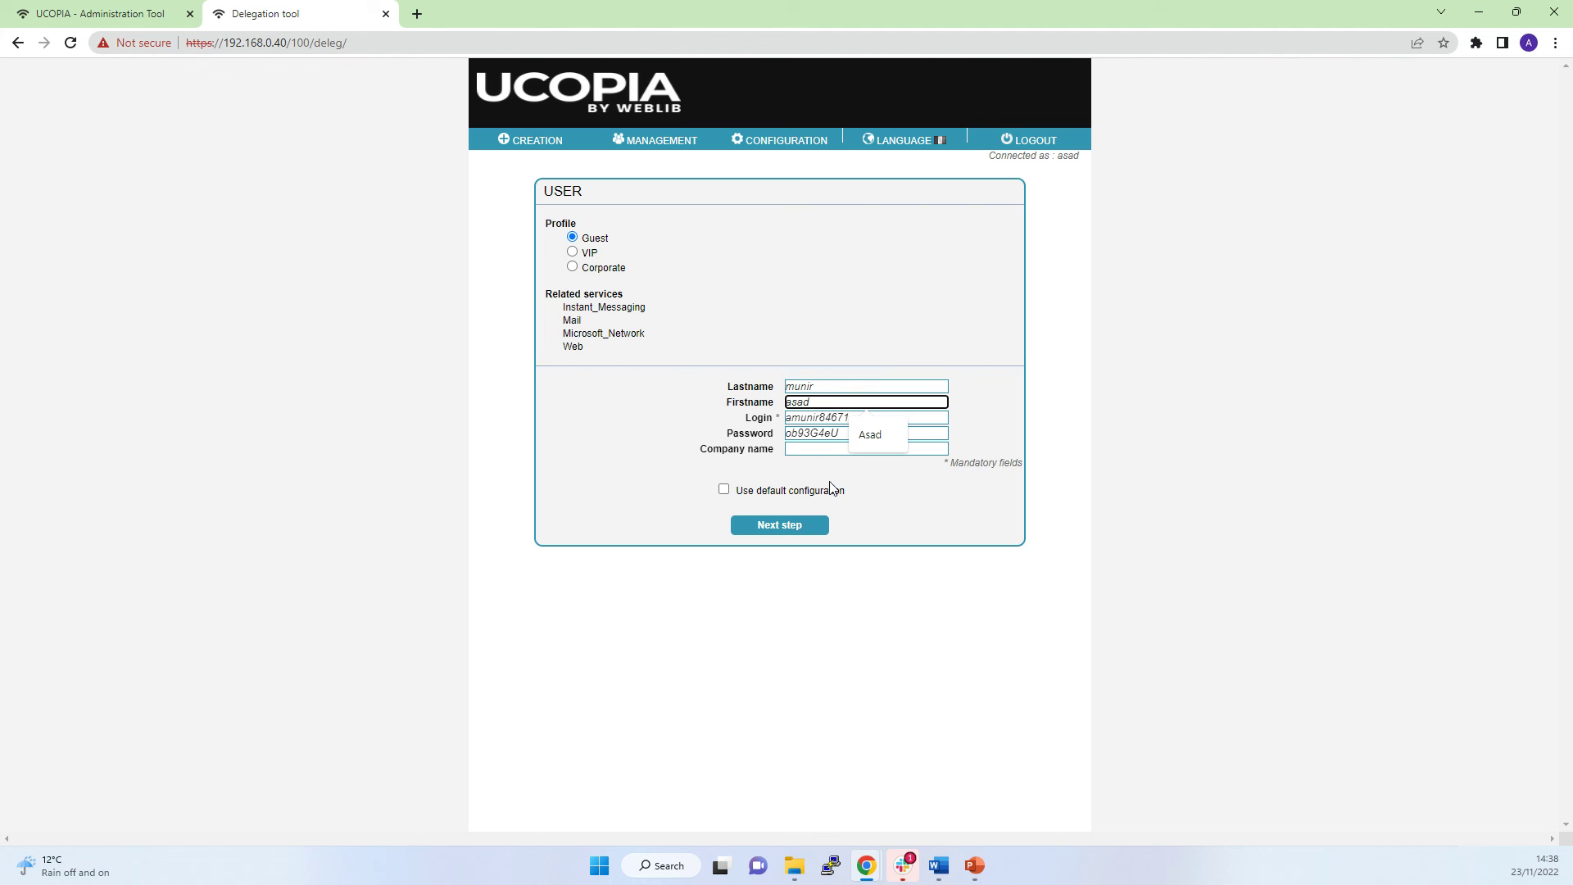
# Check the generated login and leave the company name blank.
pyautogui.click(912, 495)
pyautogui.doubleClick(884, 416)
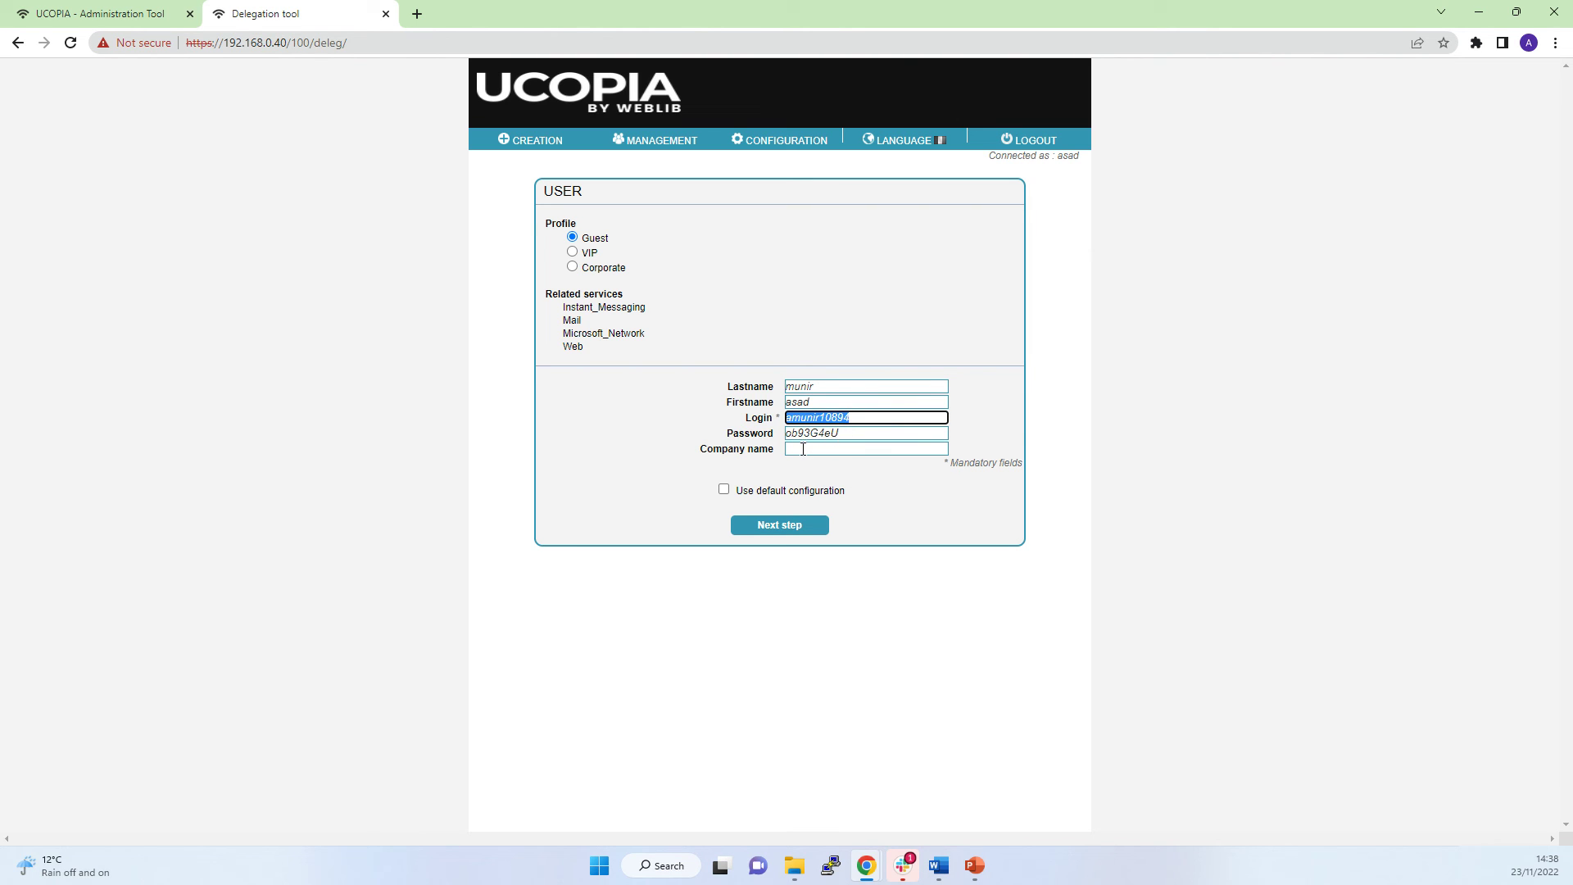
pyautogui.click(802, 449)
pyautogui.click(636, 418)
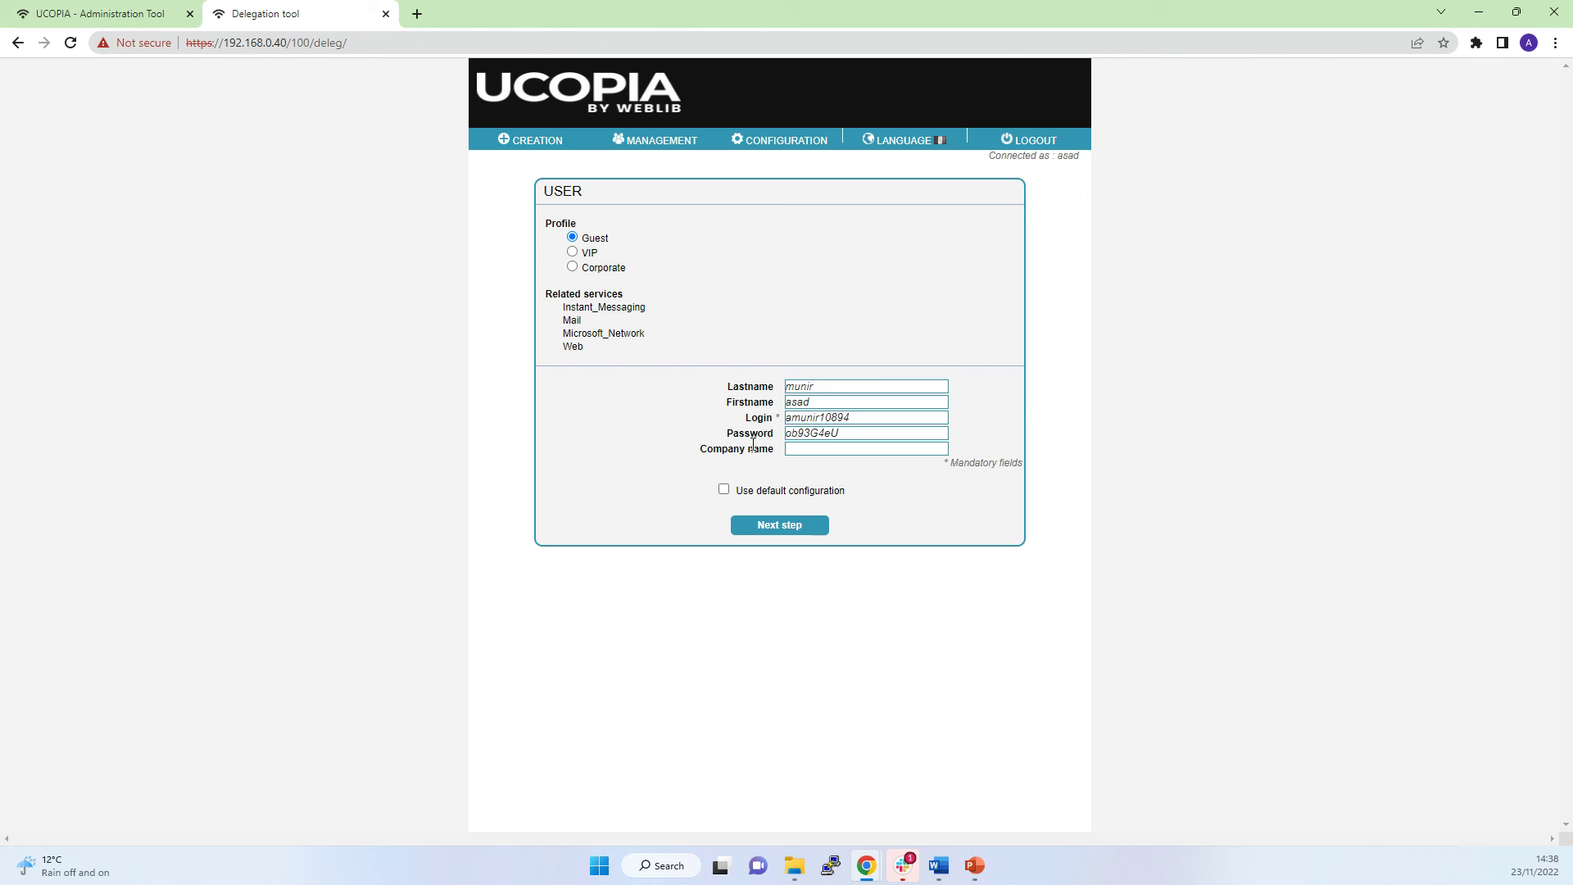
pyautogui.moveTo(528, 141)
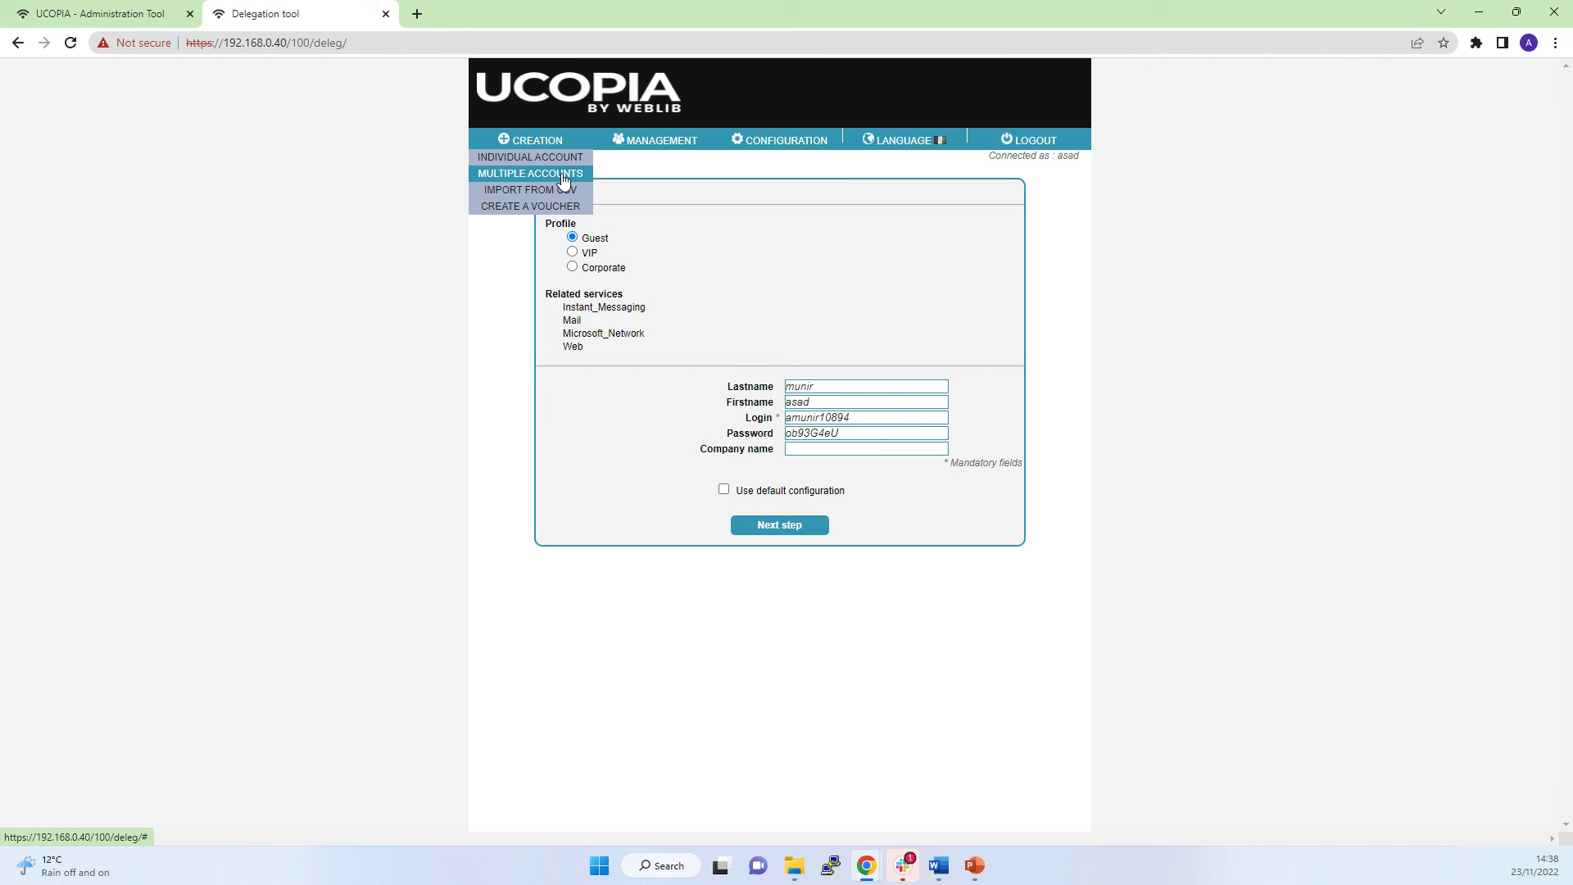
# Open the Multiple accounts form and clear the prefix after a number-of-accounts warning.
pyautogui.click(564, 180)
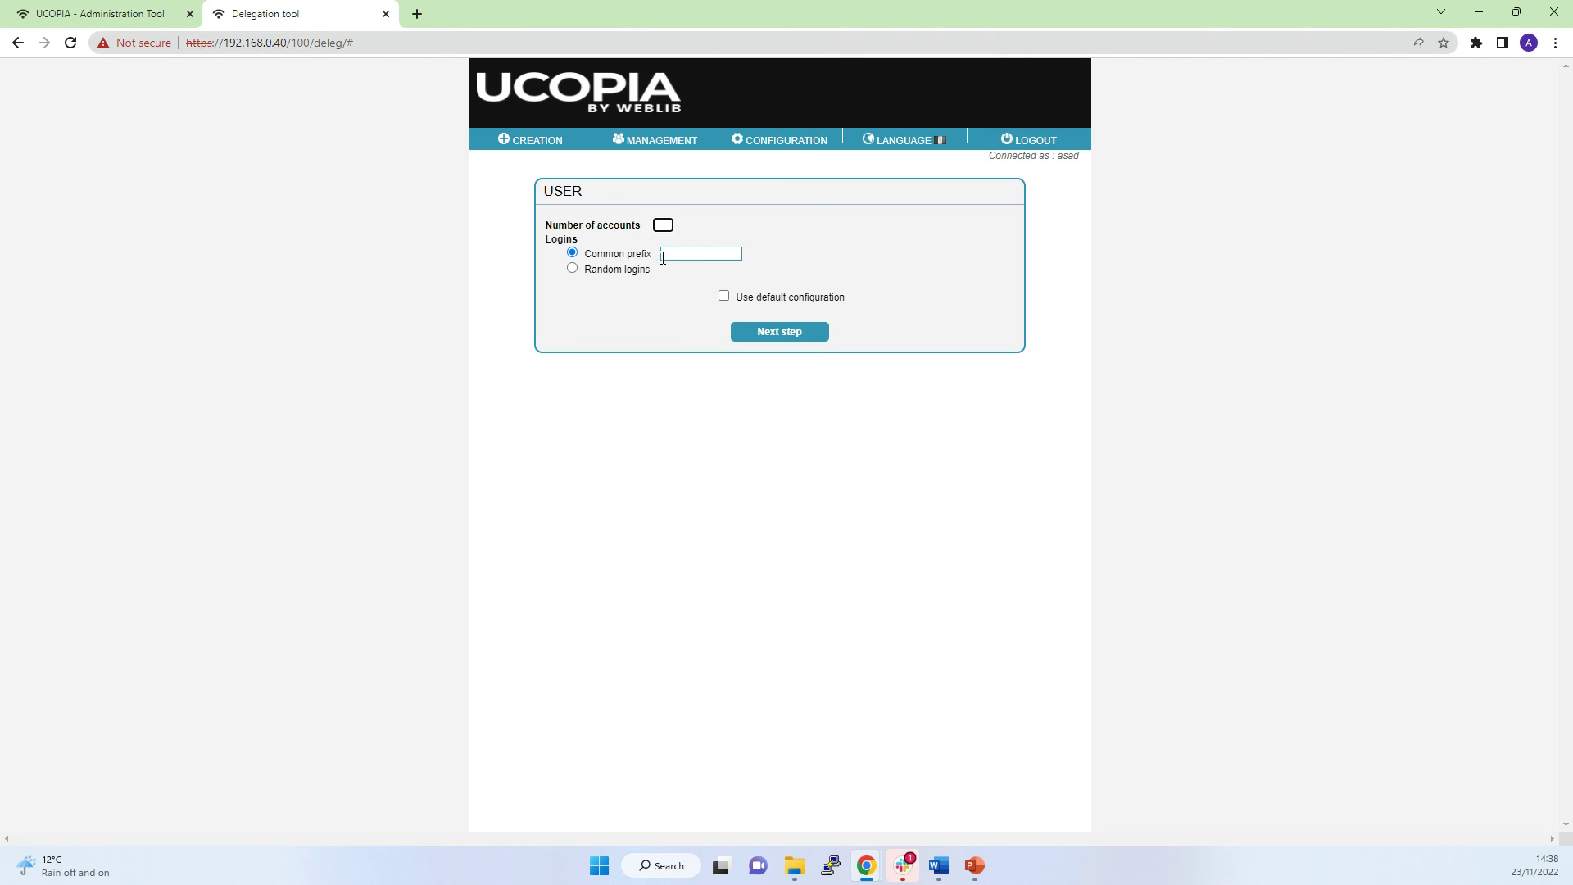
pyautogui.click(666, 253)
pyautogui.click(767, 331)
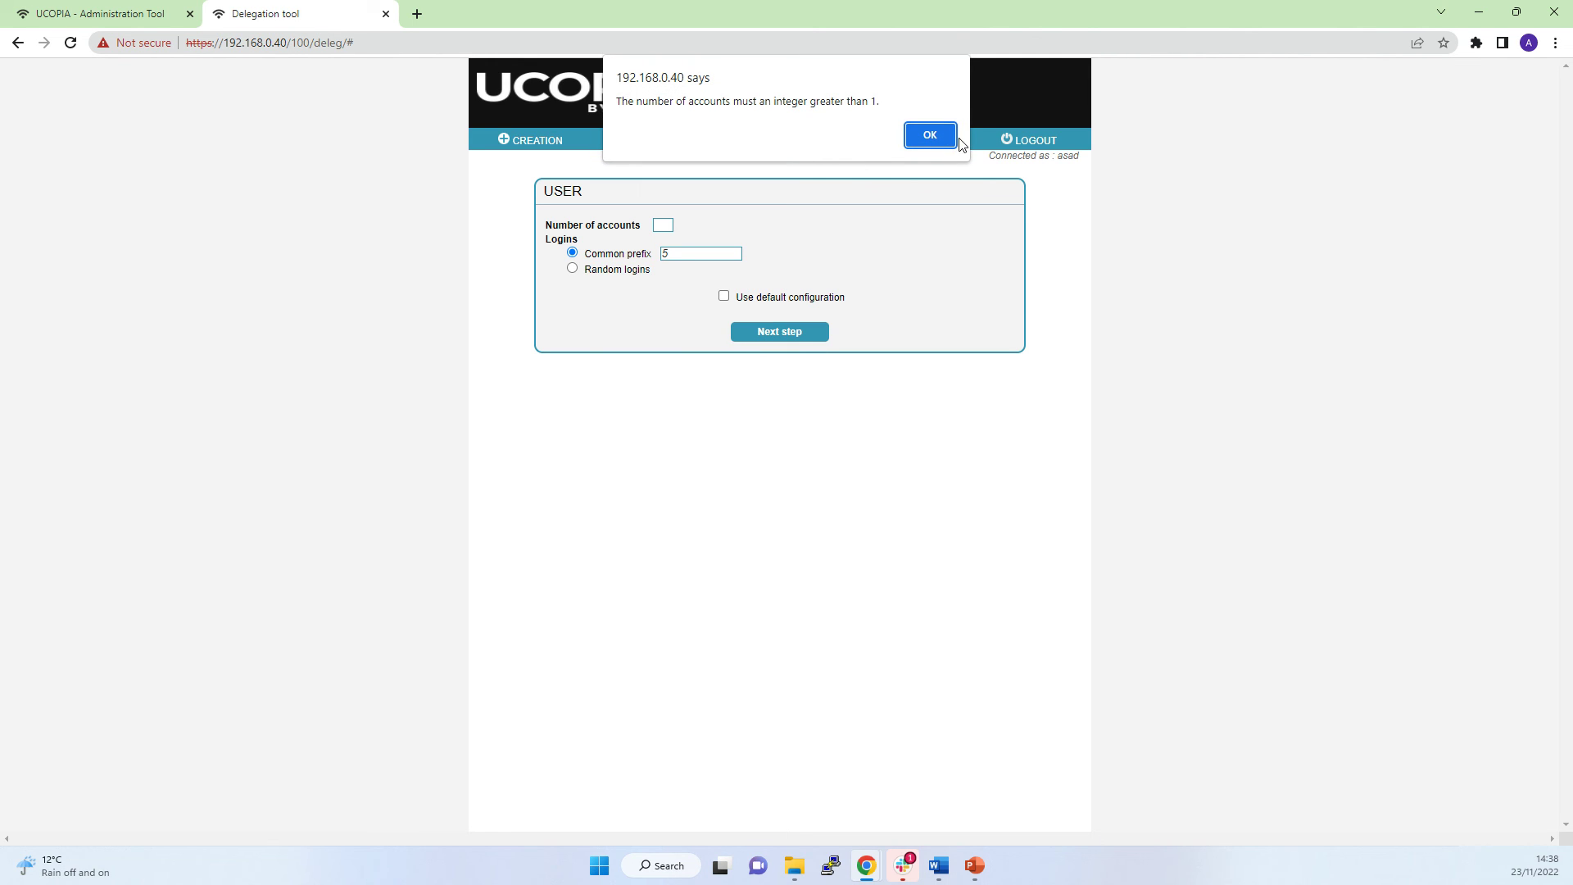
pyautogui.click(930, 135)
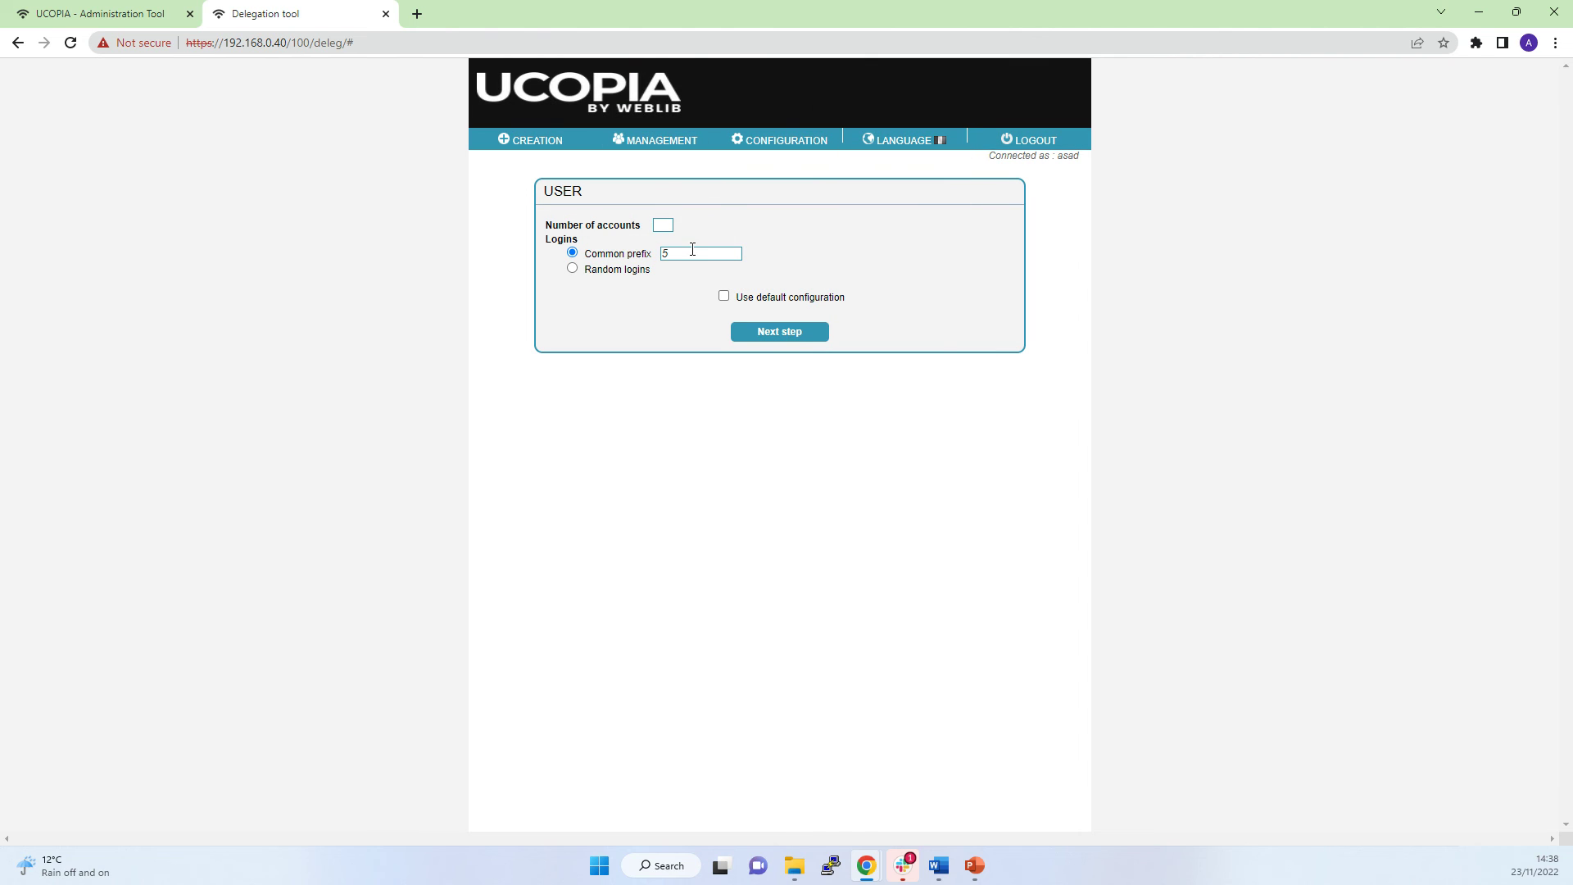
pyautogui.click(692, 253)
pyautogui.press('BackSpace')
# Set 5 accounts with common login prefix 5 and advance to the next step.
pyautogui.click(664, 224)
pyautogui.click(696, 237)
pyautogui.click(759, 331)
pyautogui.click(930, 134)
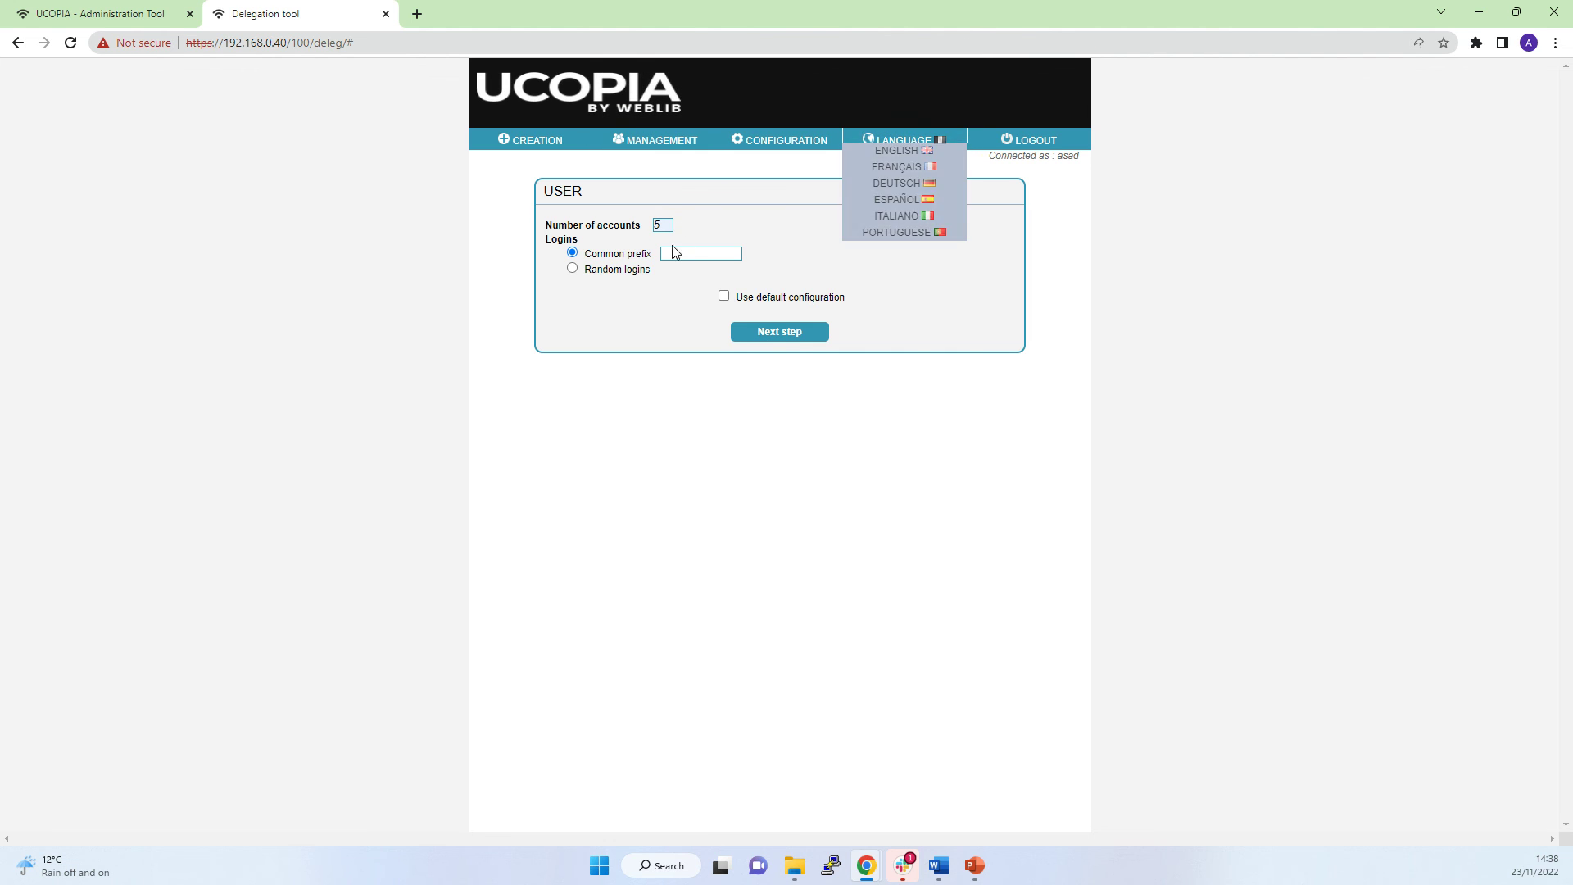
pyautogui.click(692, 253)
pyautogui.click(696, 287)
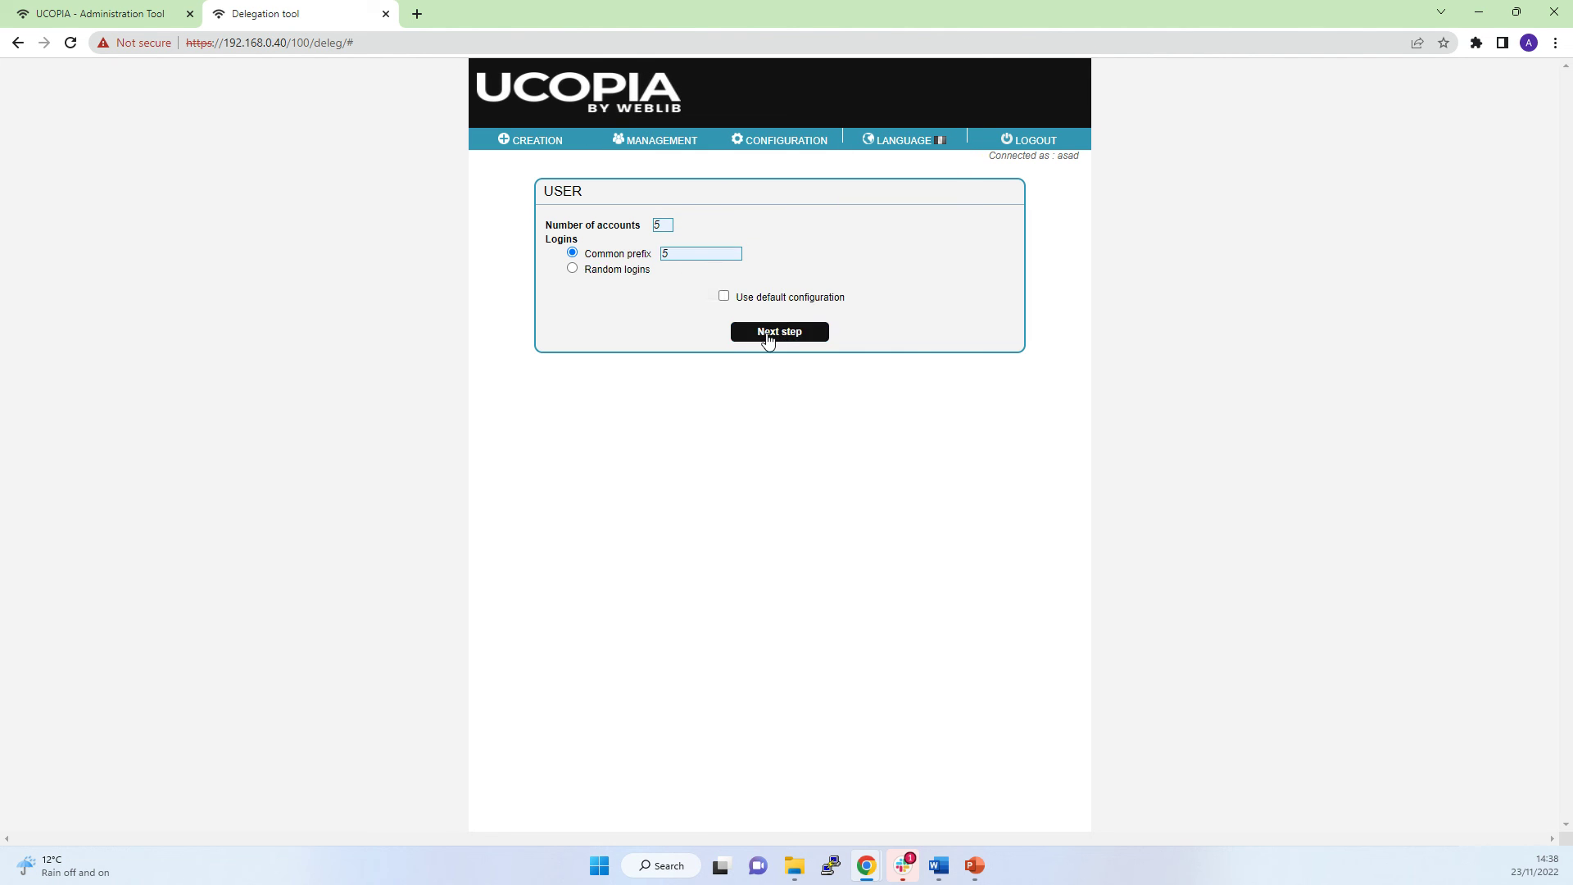
pyautogui.click(767, 336)
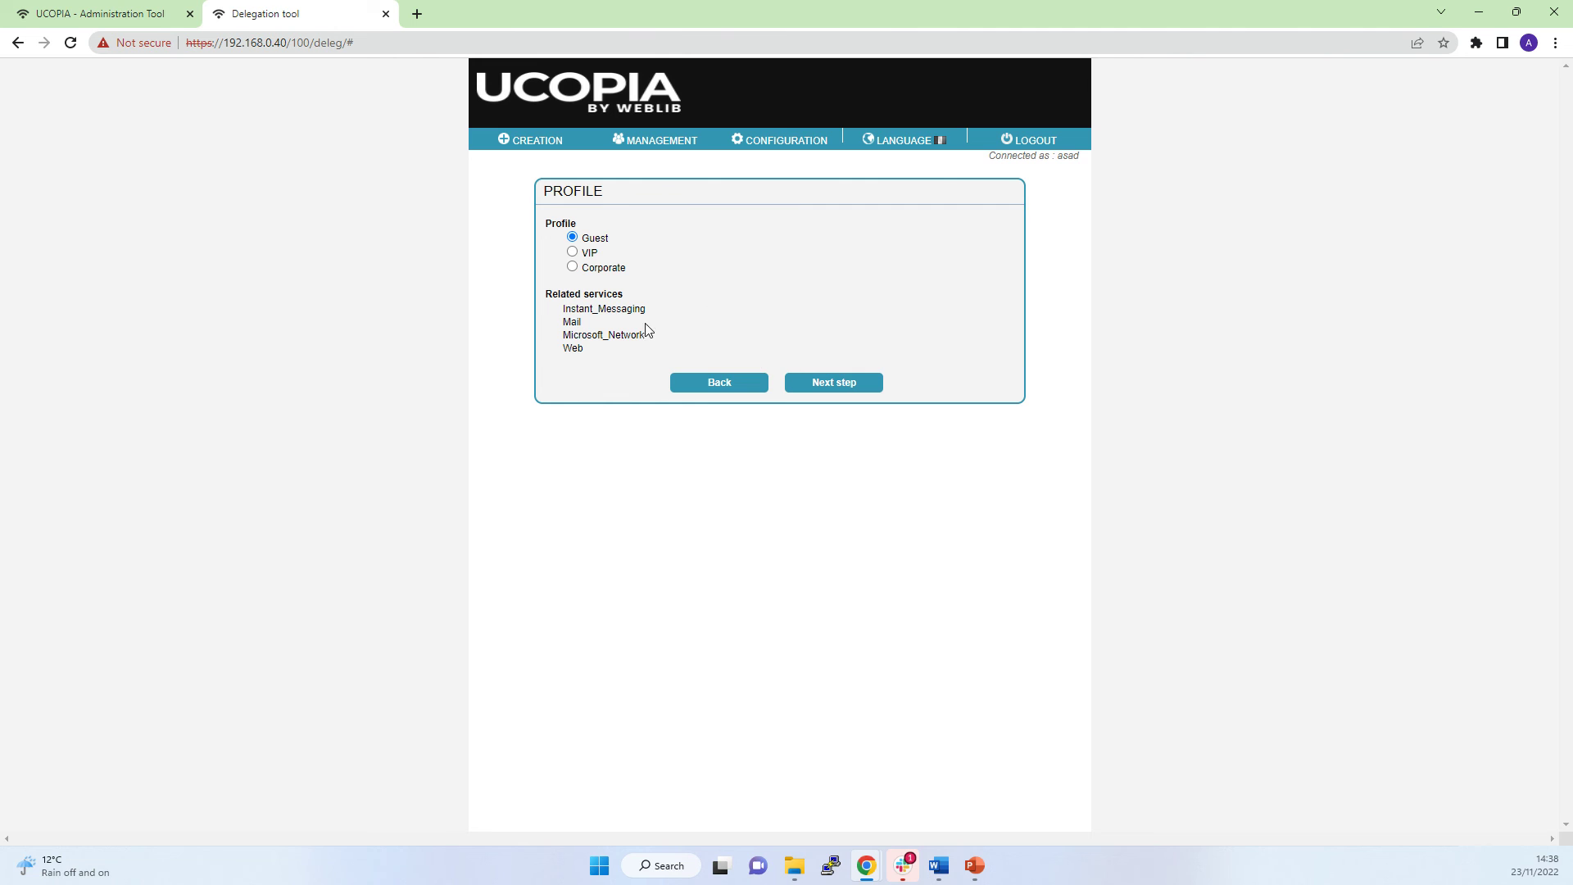
# Keep Guest as the batch profile and advance to the Validity step with its 3-hour time credit.
pyautogui.click(811, 383)
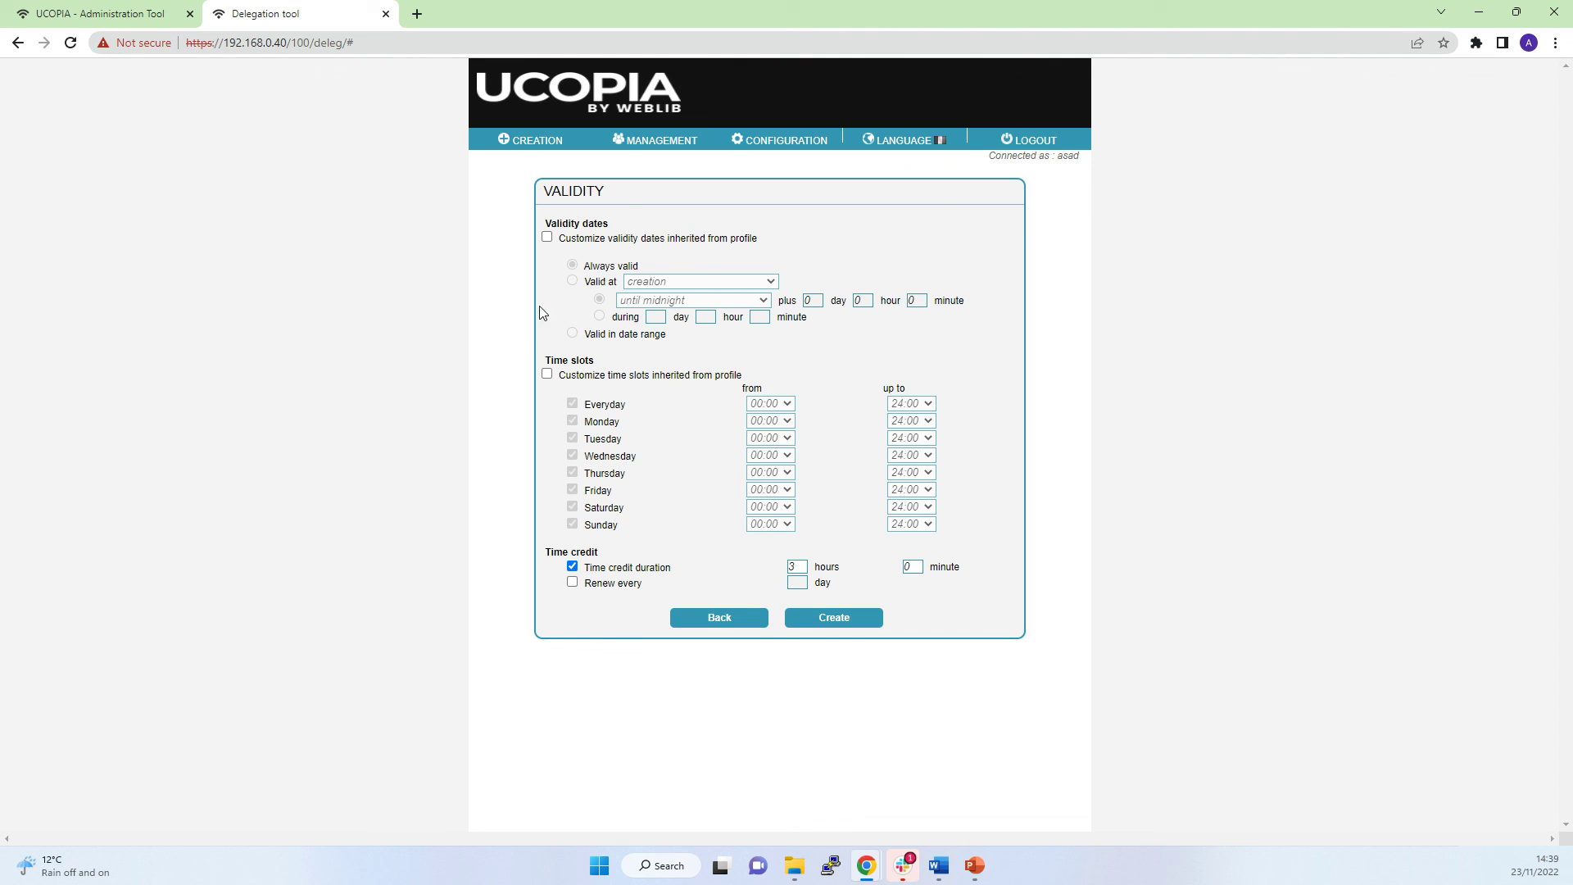
# Close the Delegation tool and show the Real-time Sessions monitoring page, which lists no logged-in users.
pyautogui.click(385, 14)
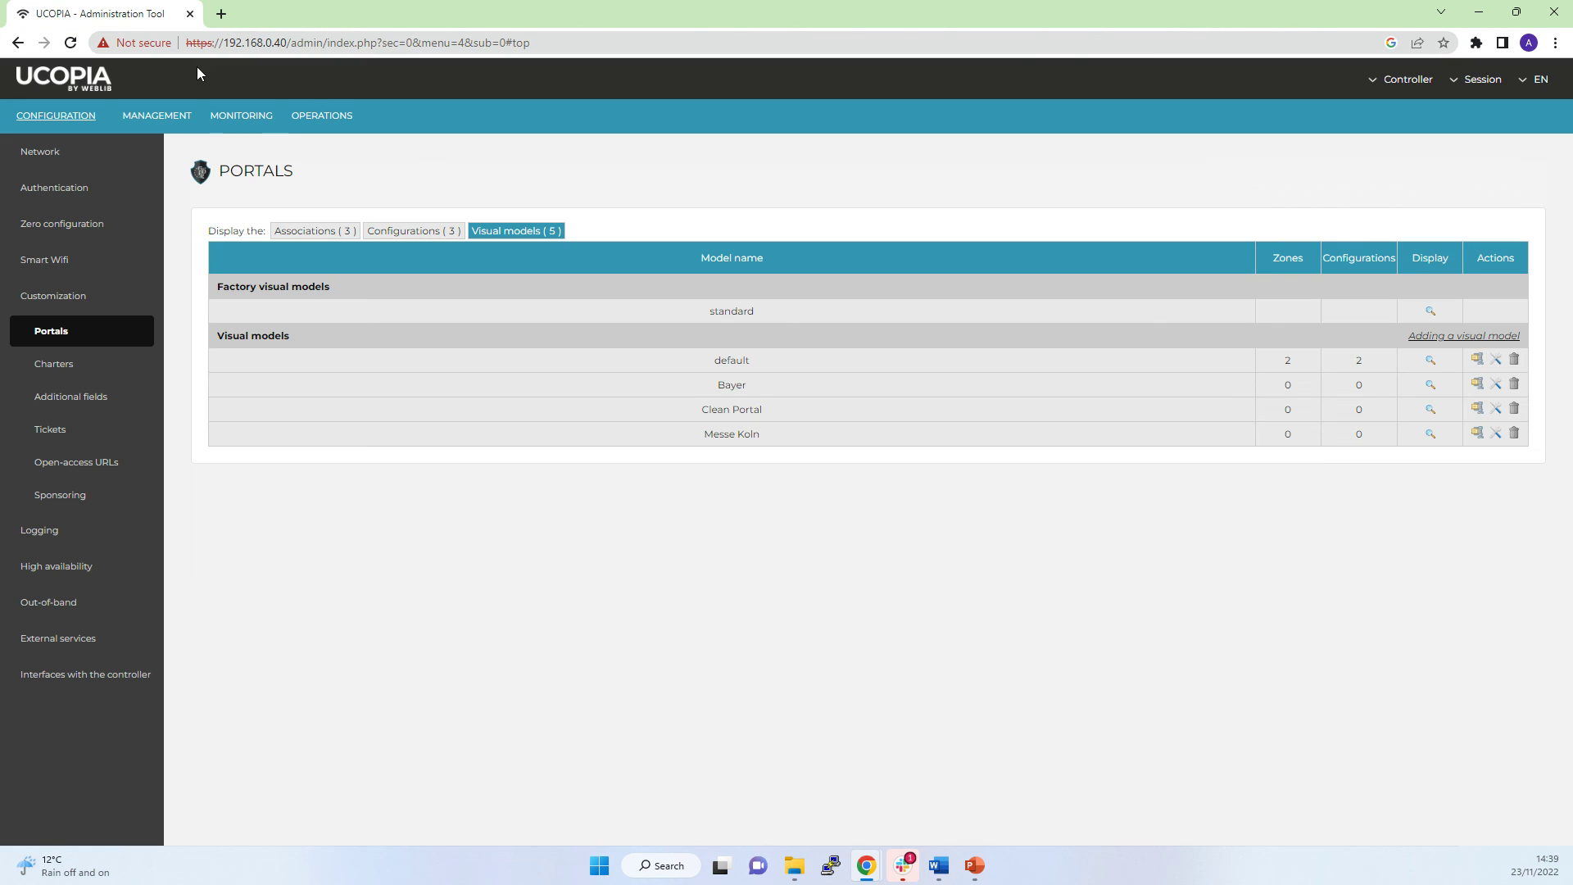
pyautogui.click(233, 121)
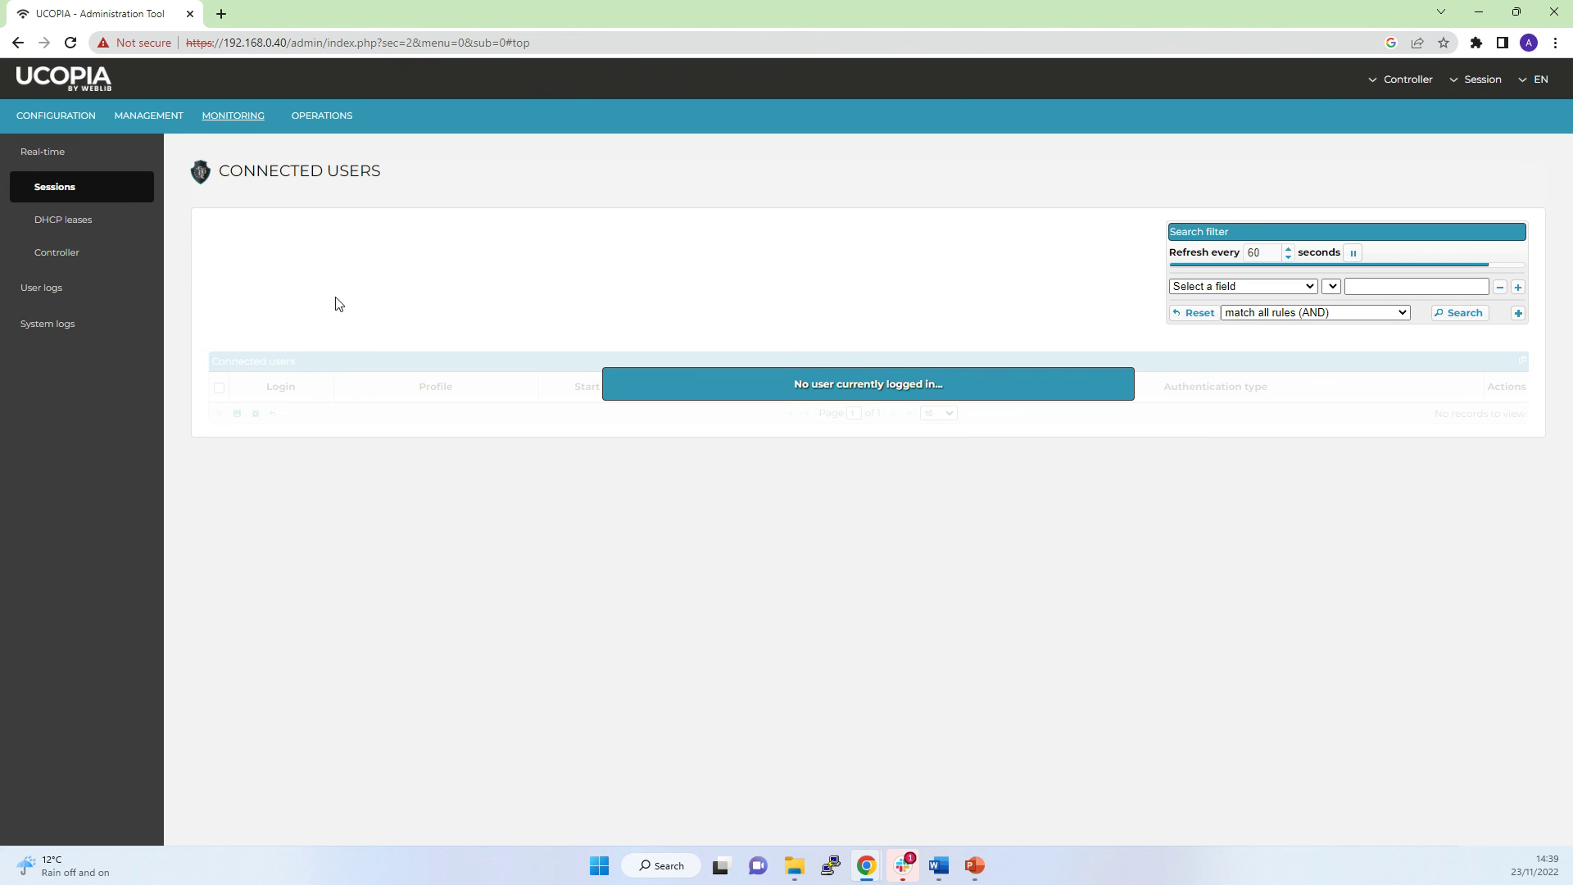
# Review the DHCP leases and Controller pages, then show the User logs > Sessions statistics.
pyautogui.click(64, 197)
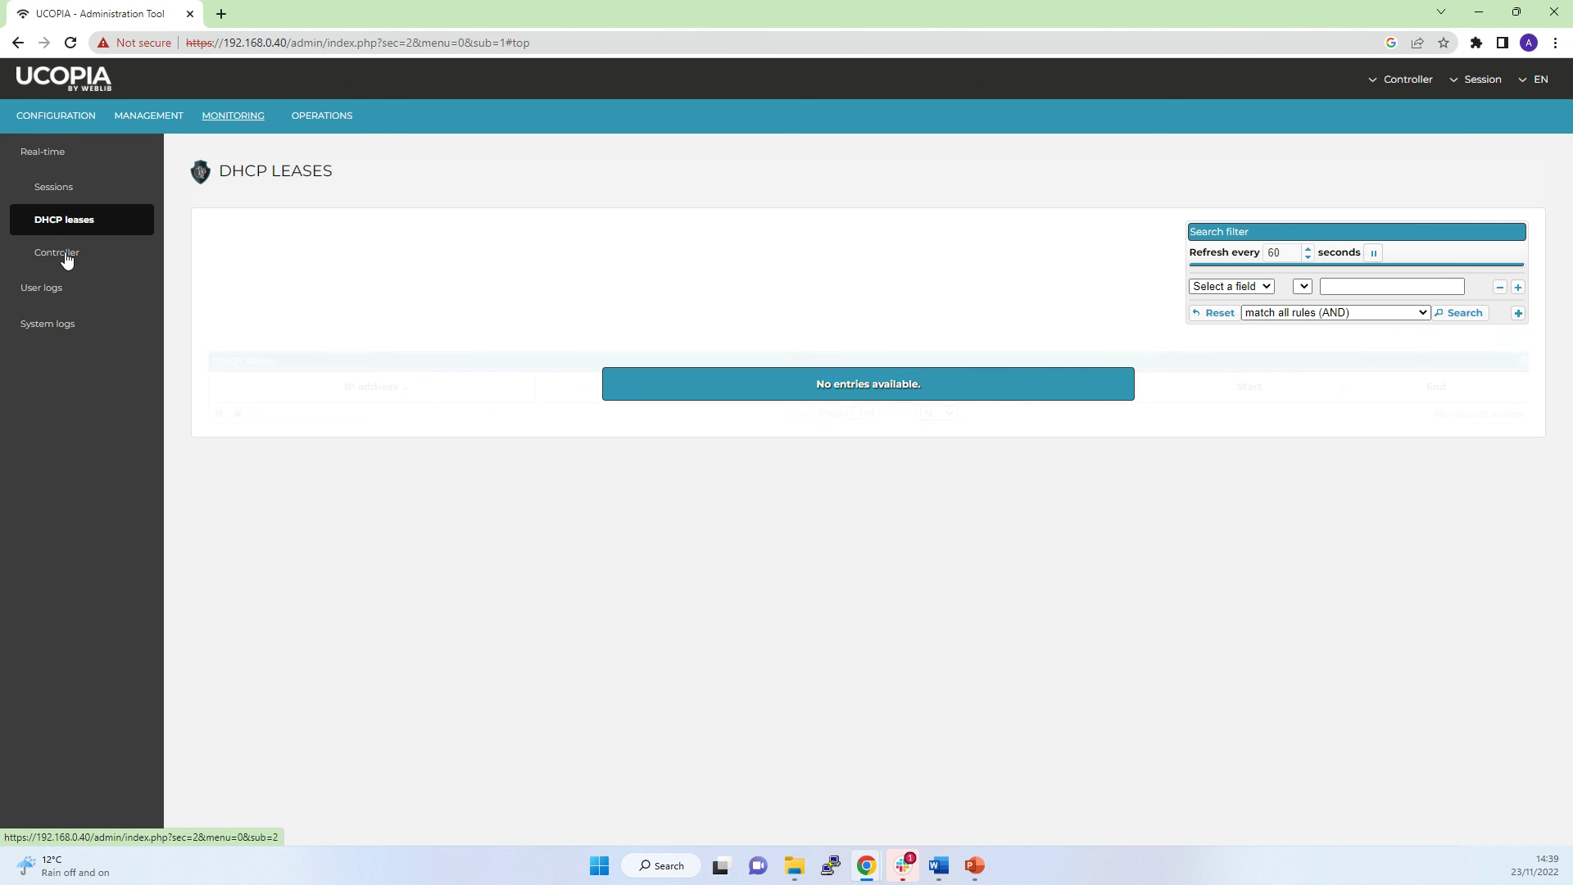
pyautogui.click(65, 257)
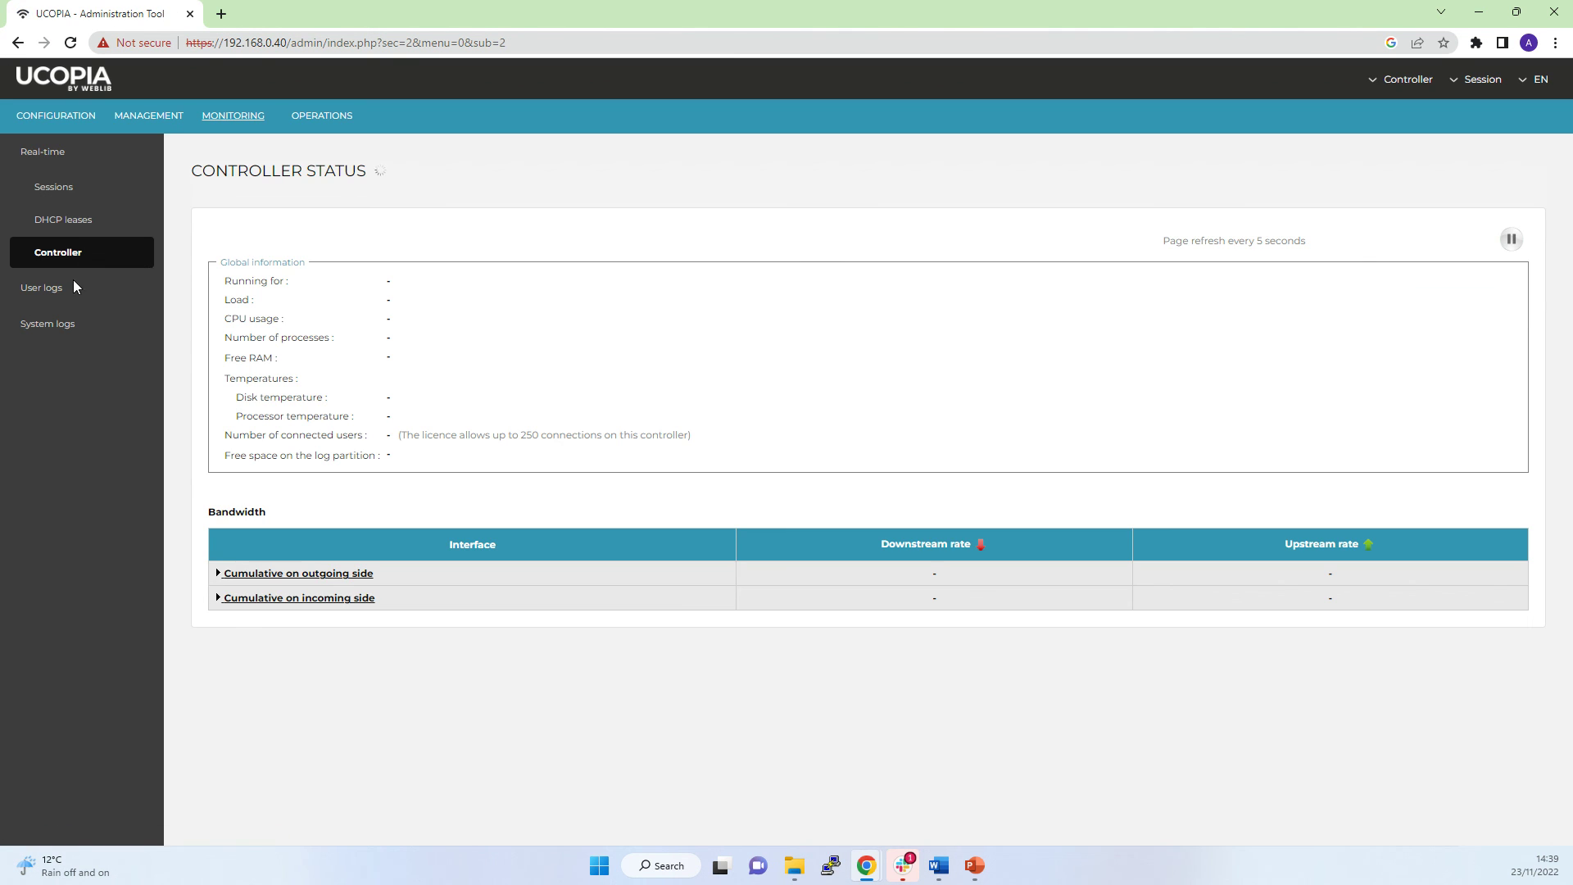
pyautogui.click(45, 293)
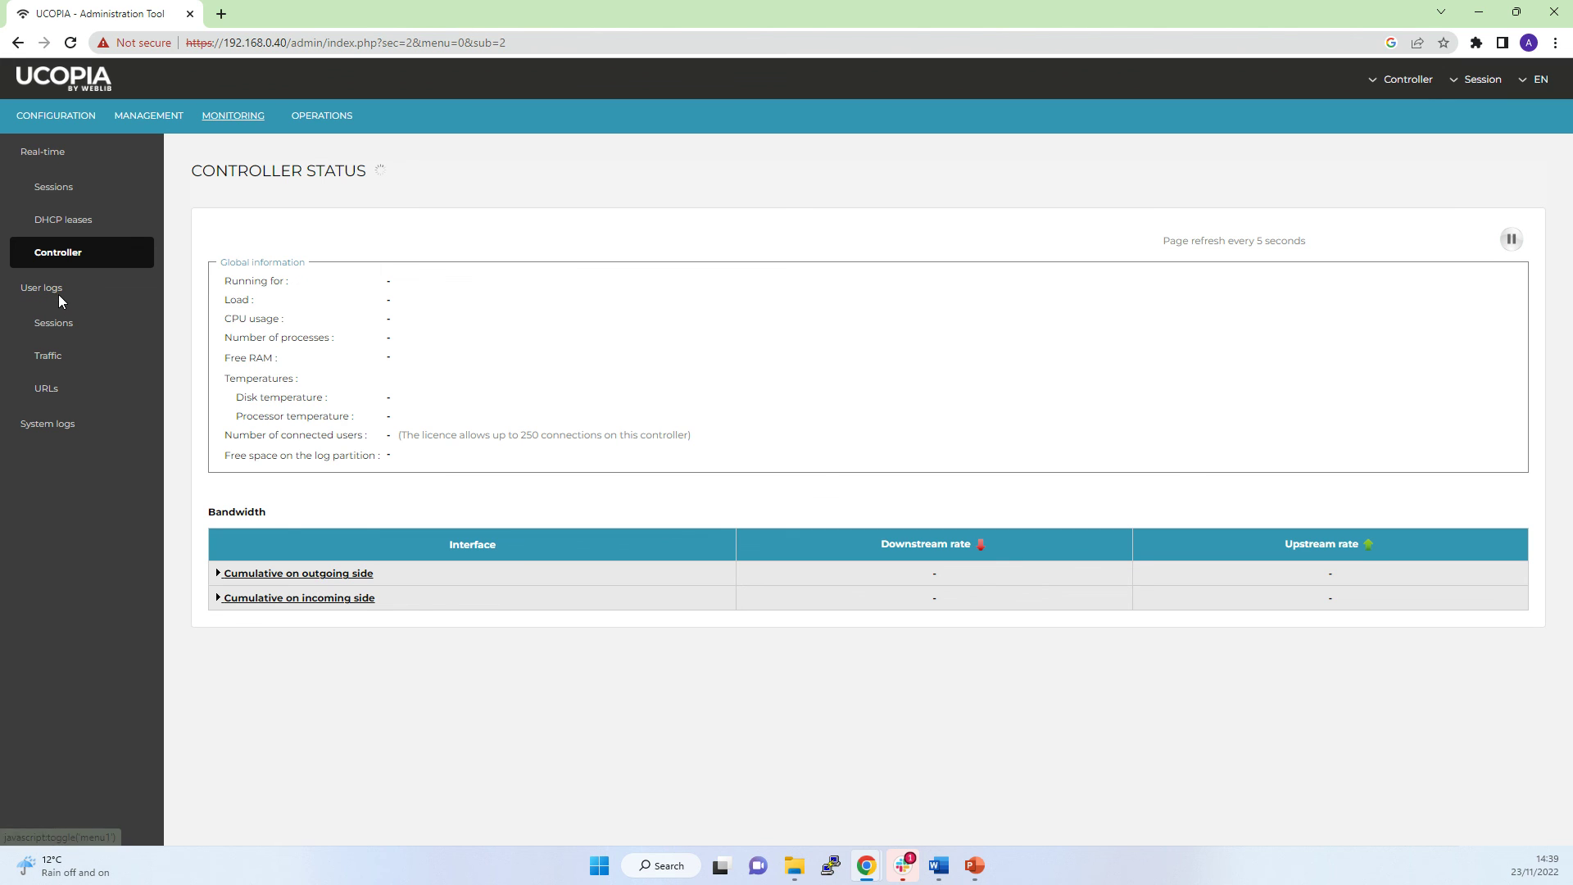
pyautogui.click(59, 322)
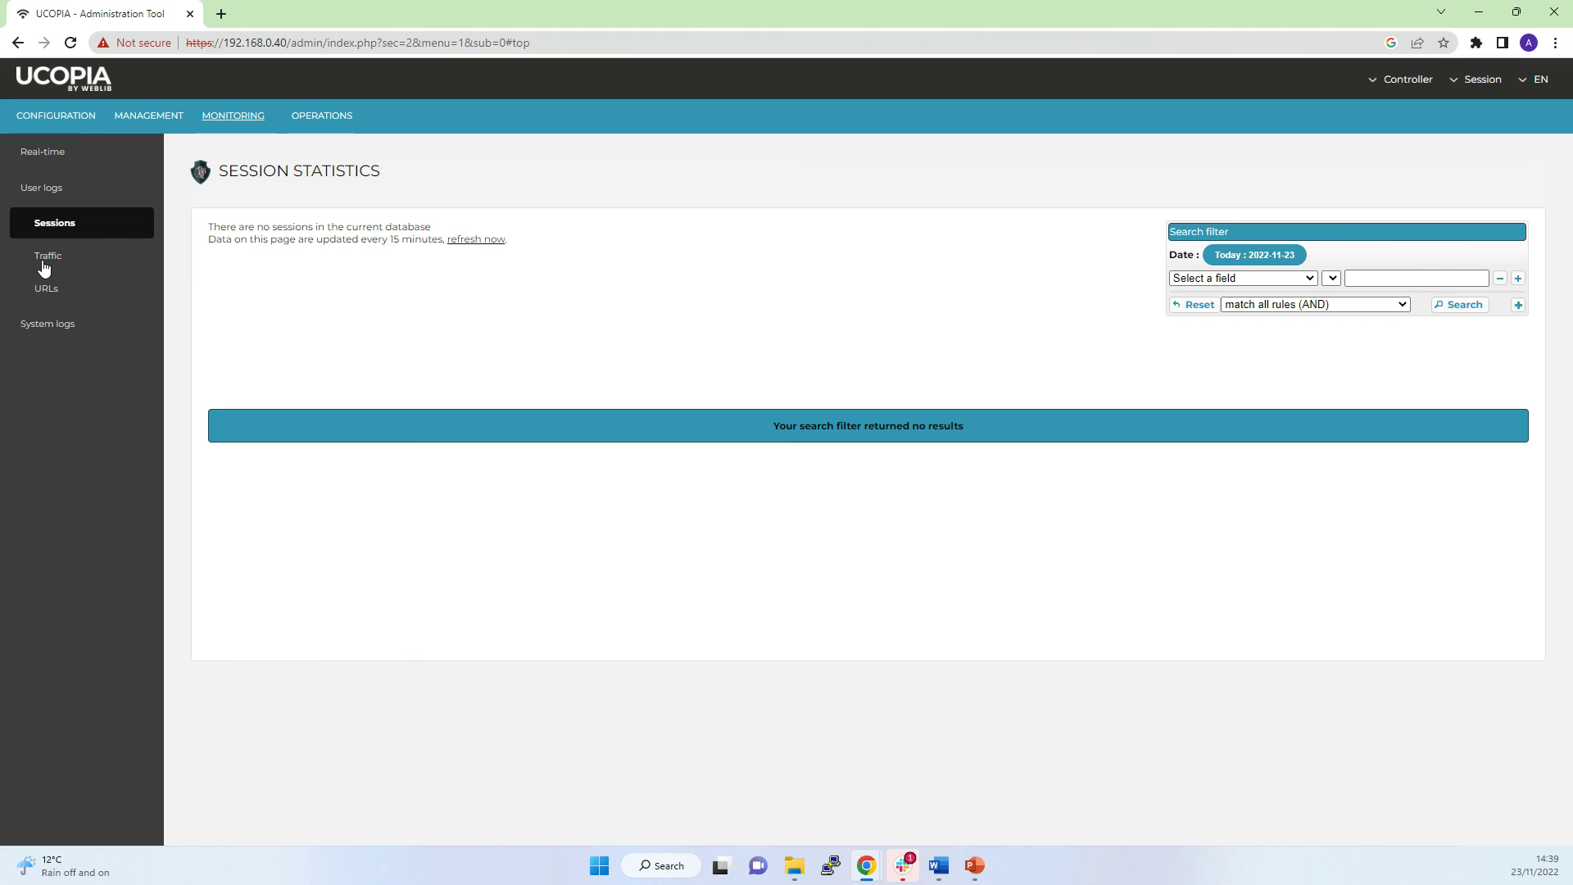
# View the User logs Traffic and URLs statistics, expand System logs, then return to Controller Basic Configuration.
pyautogui.click(46, 283)
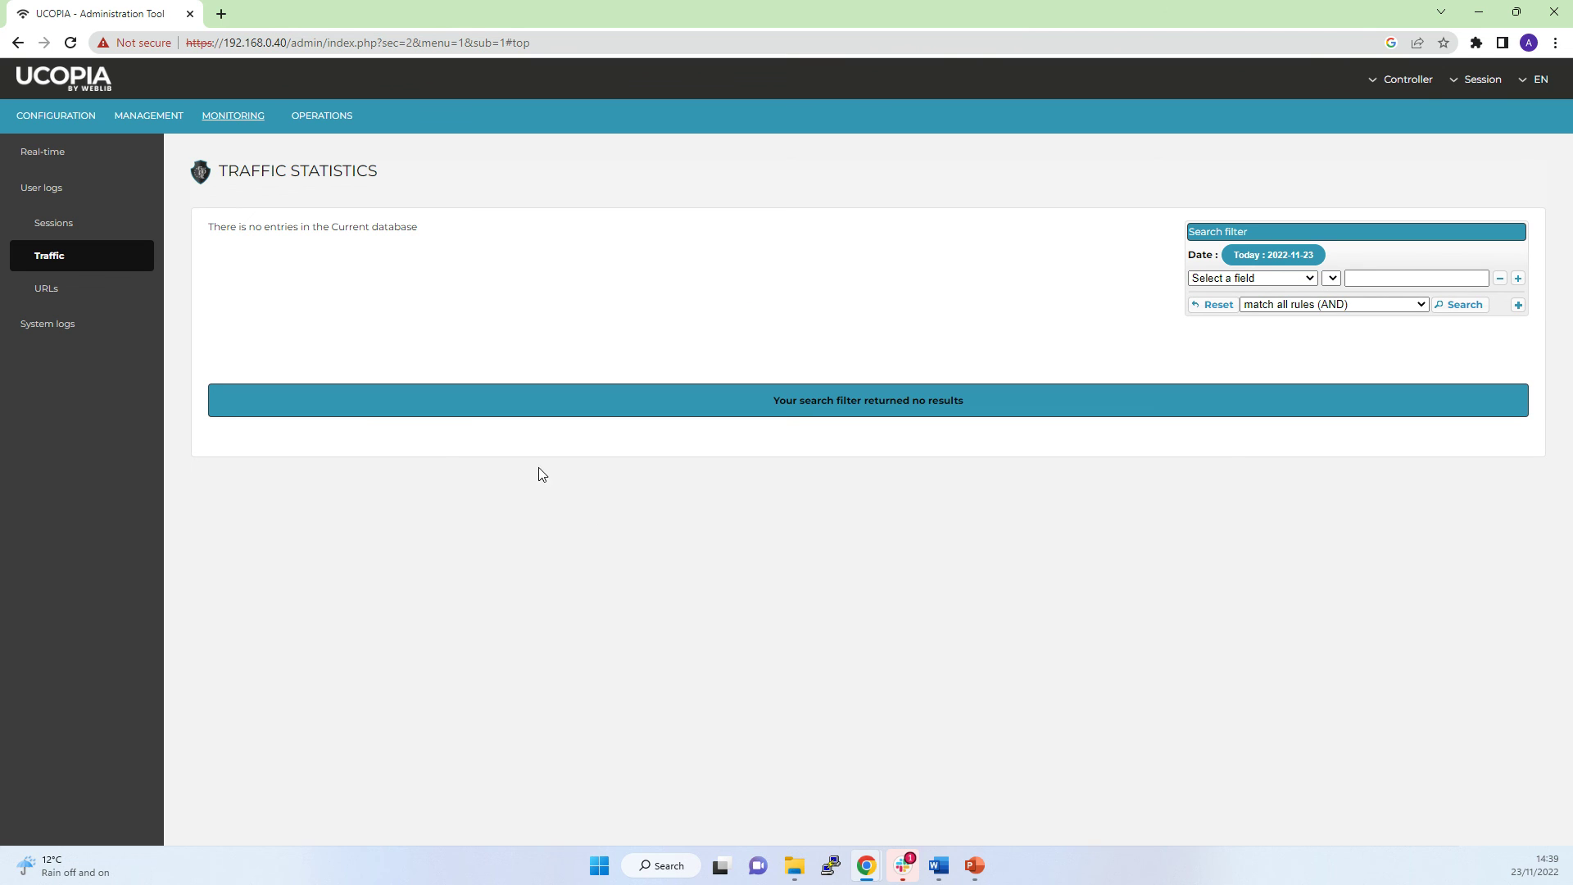
pyautogui.click(54, 293)
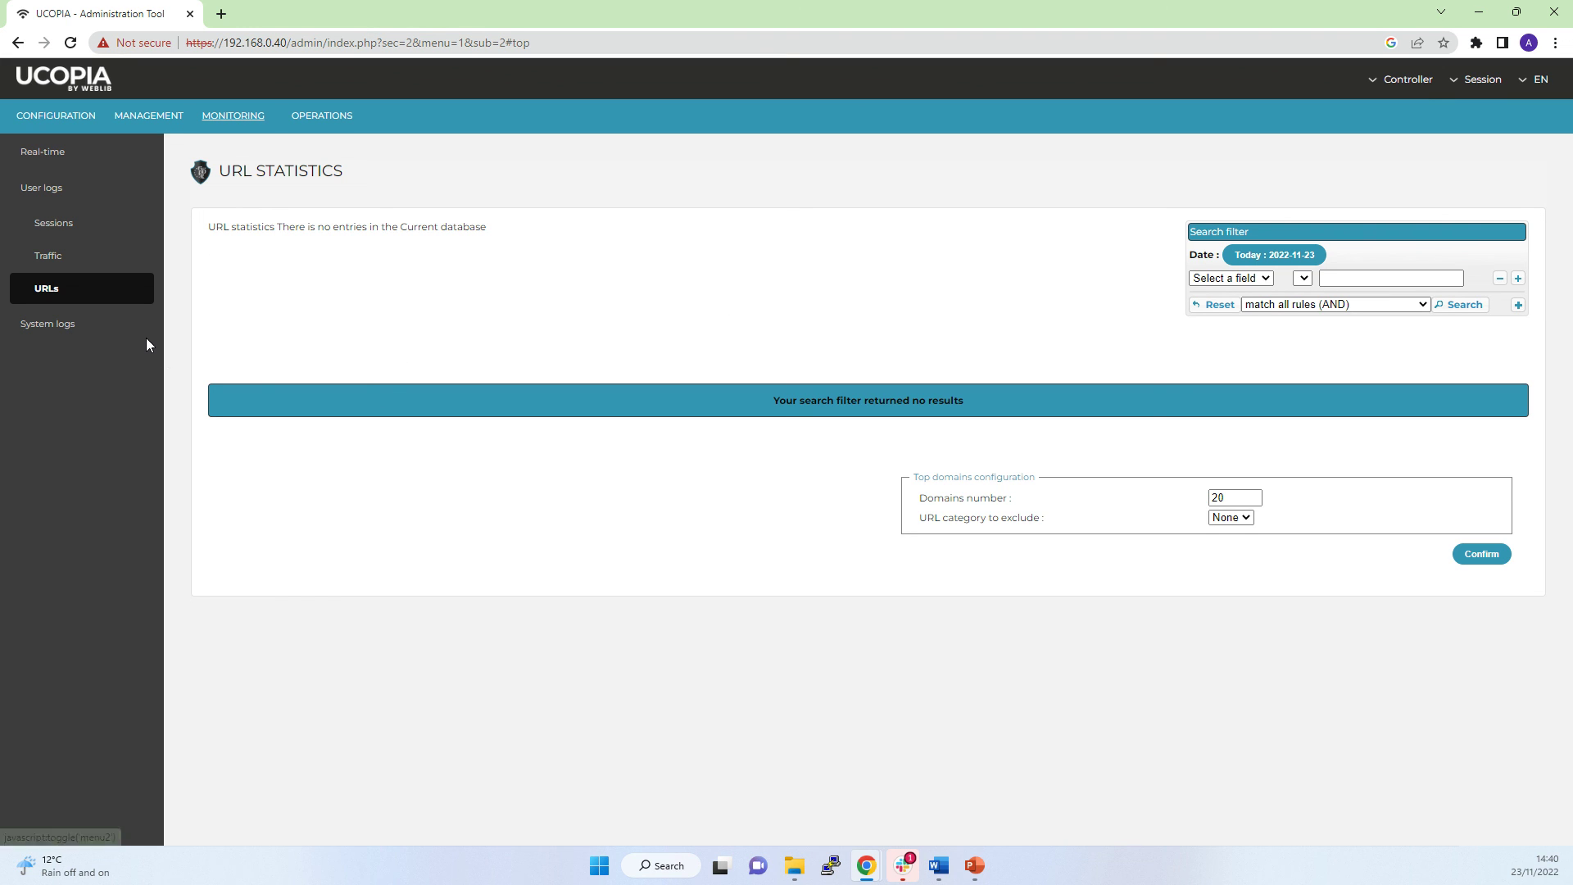
pyautogui.click(56, 325)
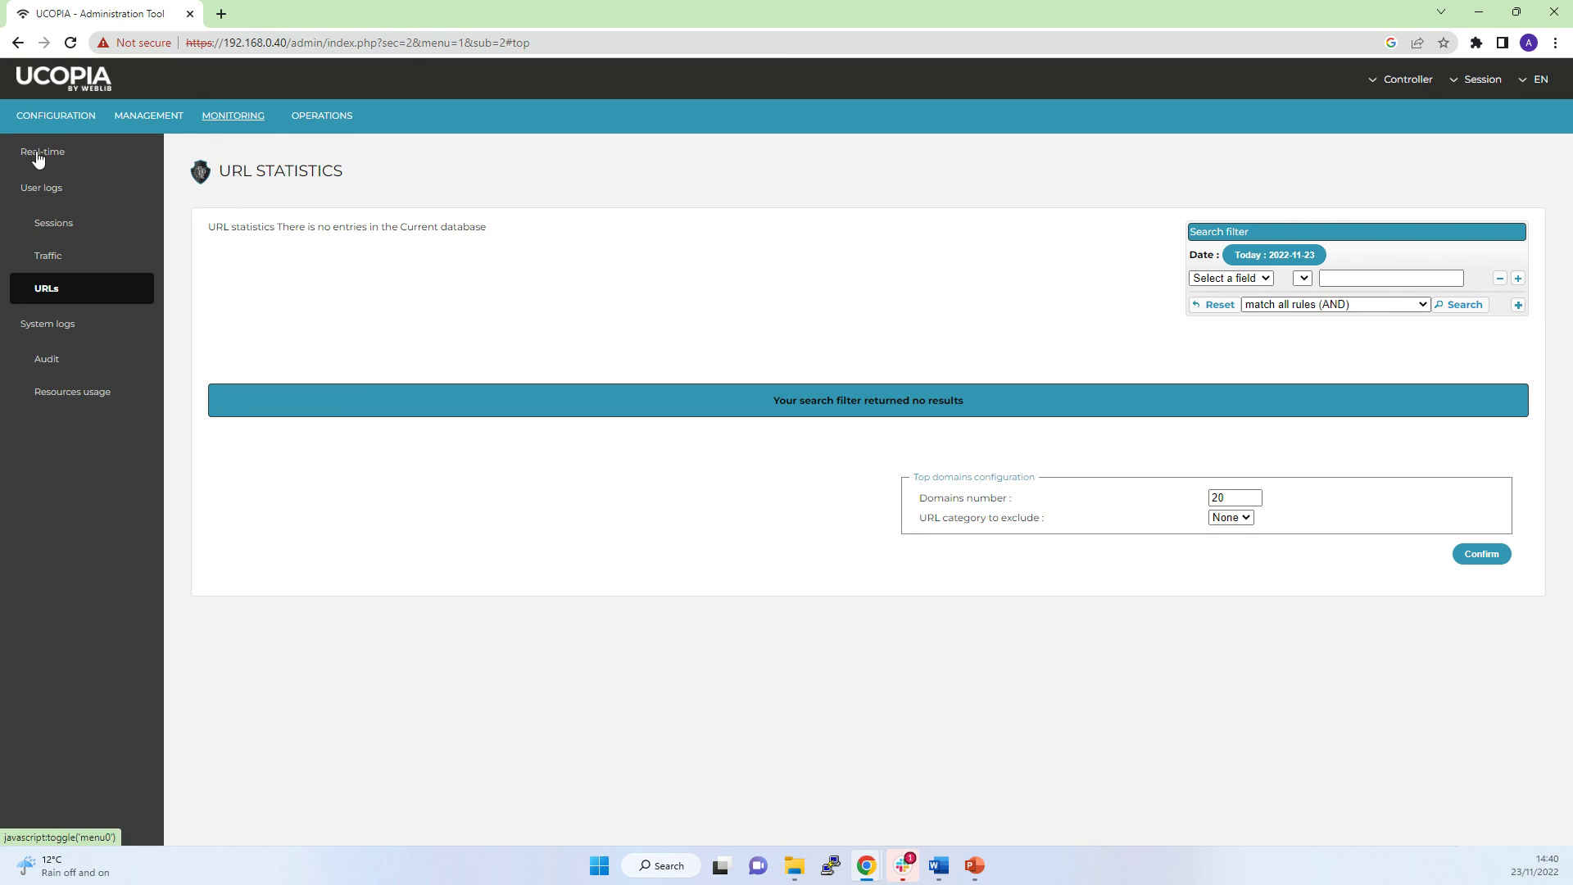
pyautogui.click(49, 122)
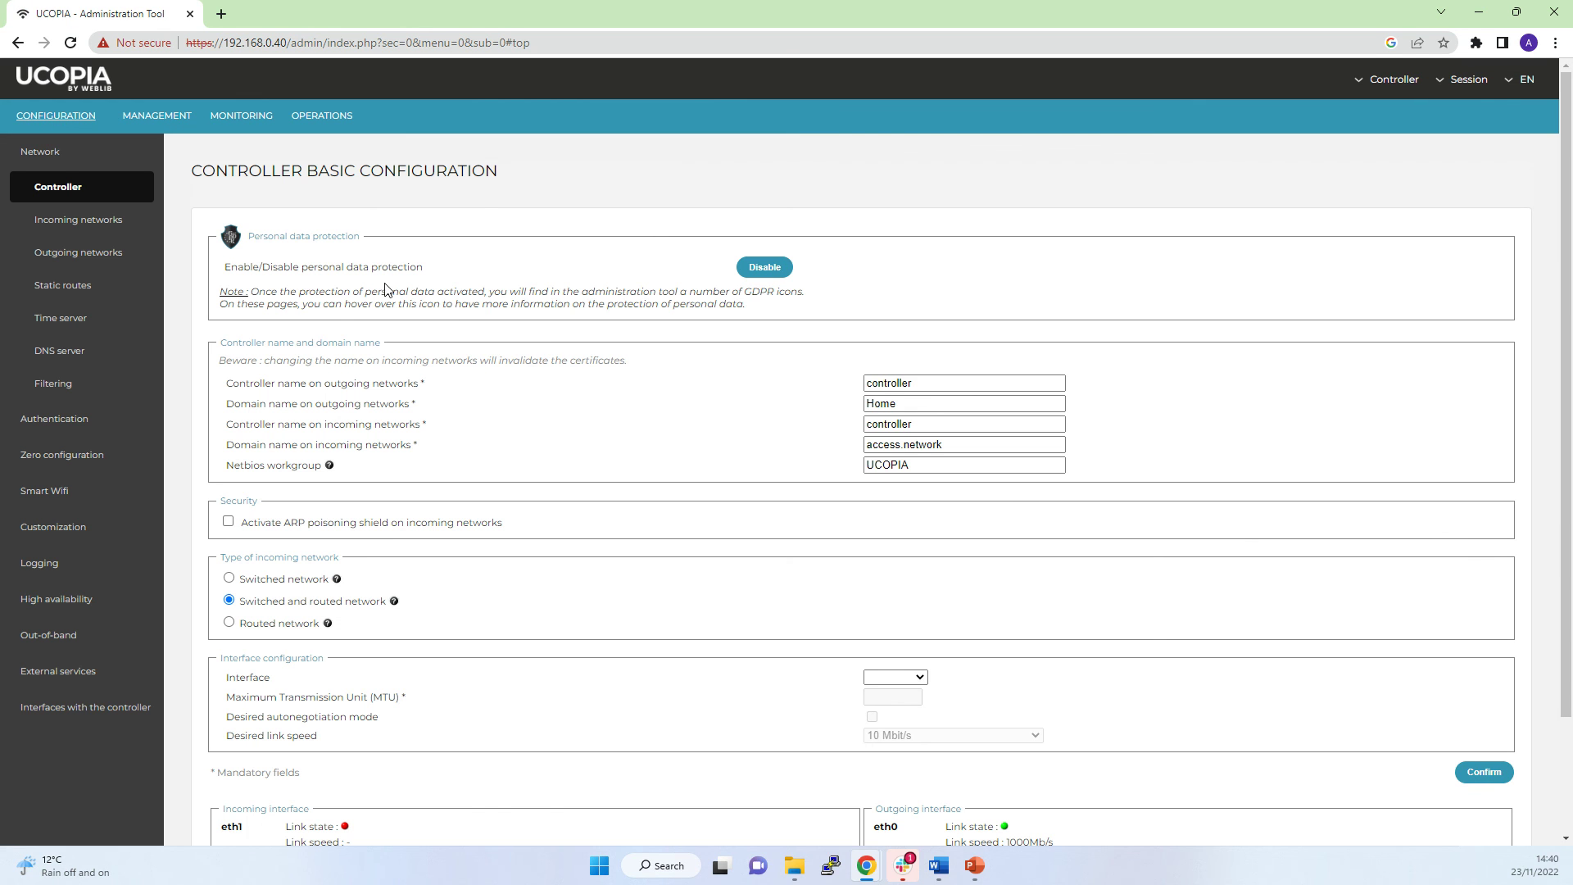